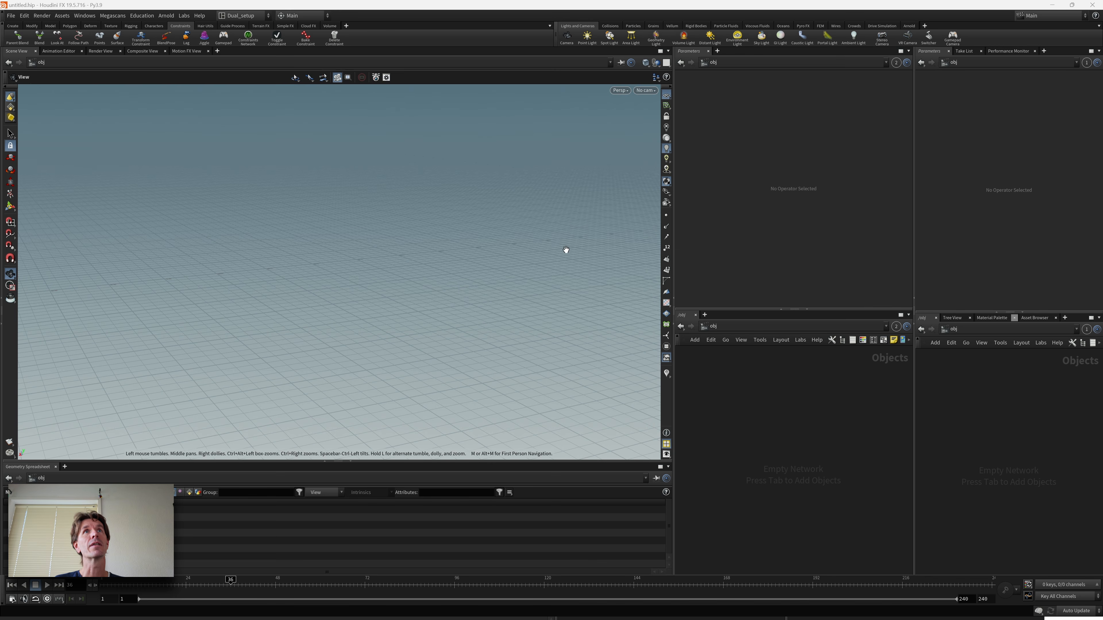
- Switch the desktop layout to Build and back to Dual_setup
left_click(241, 16)
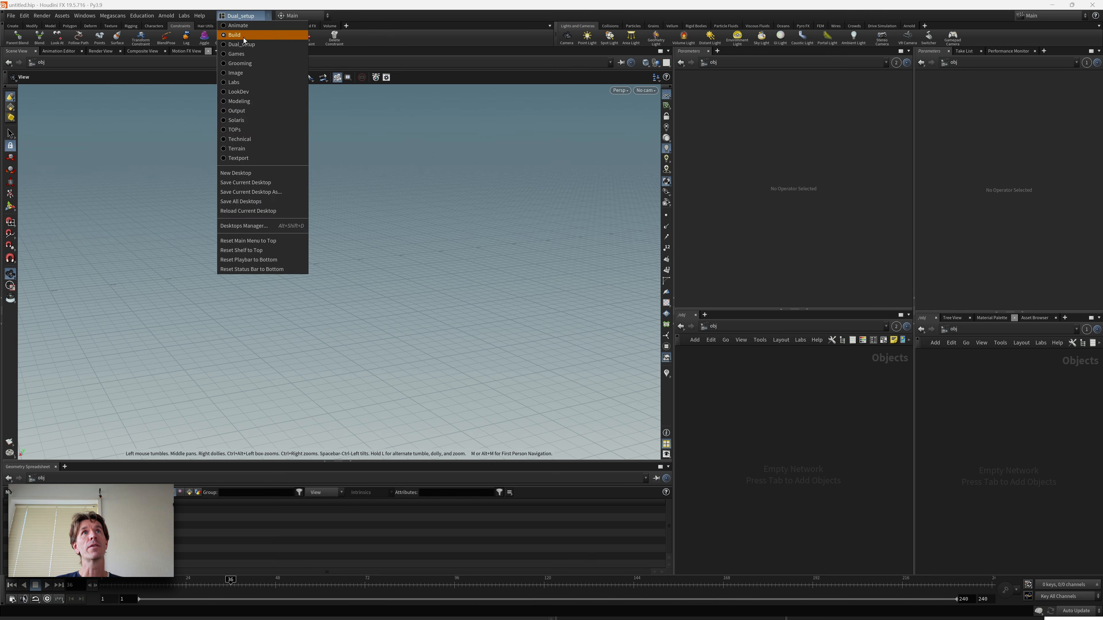
left_click(243, 36)
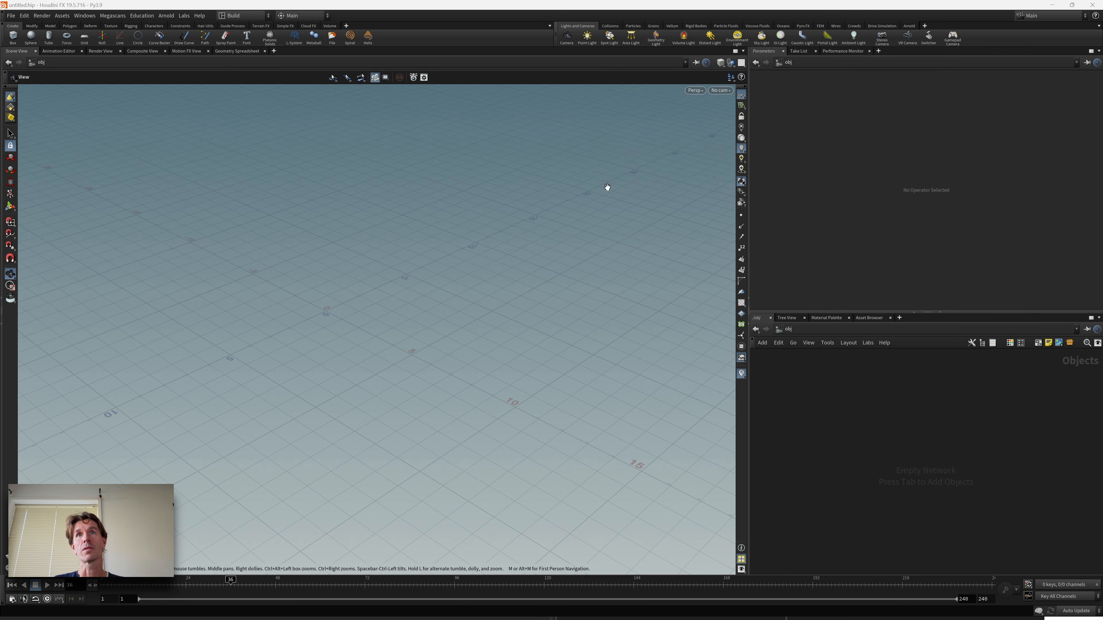
left_click(244, 16)
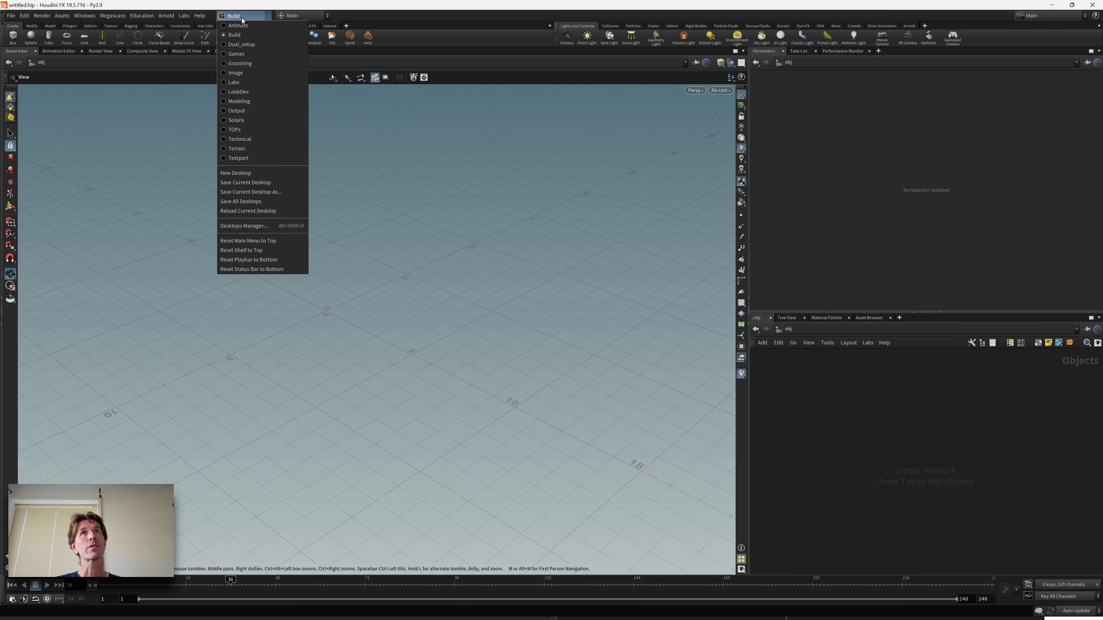
left_click(245, 45)
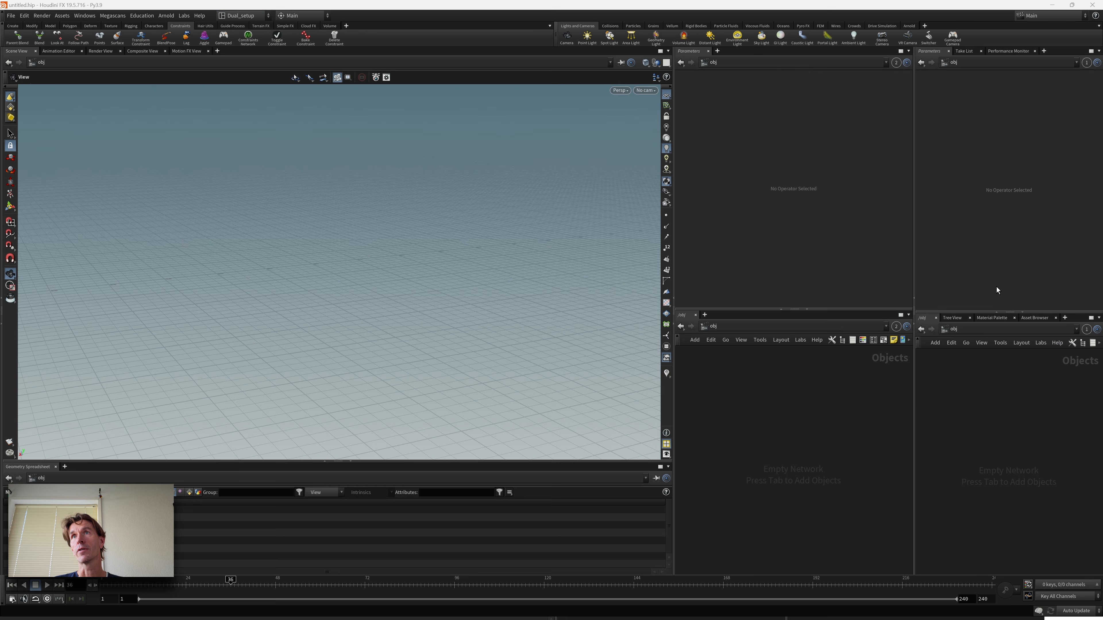
- Widen the outer parameter and network panes, and add a Geometry object named Curve at the object level
left_click_drag(914, 411, 890, 410)
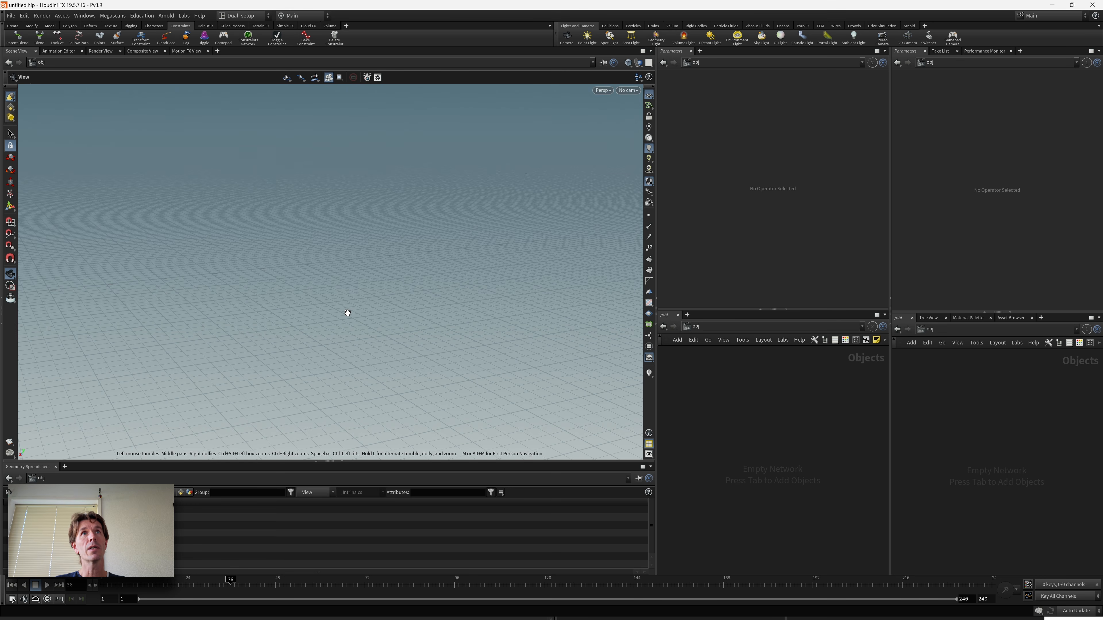
key("Tab")
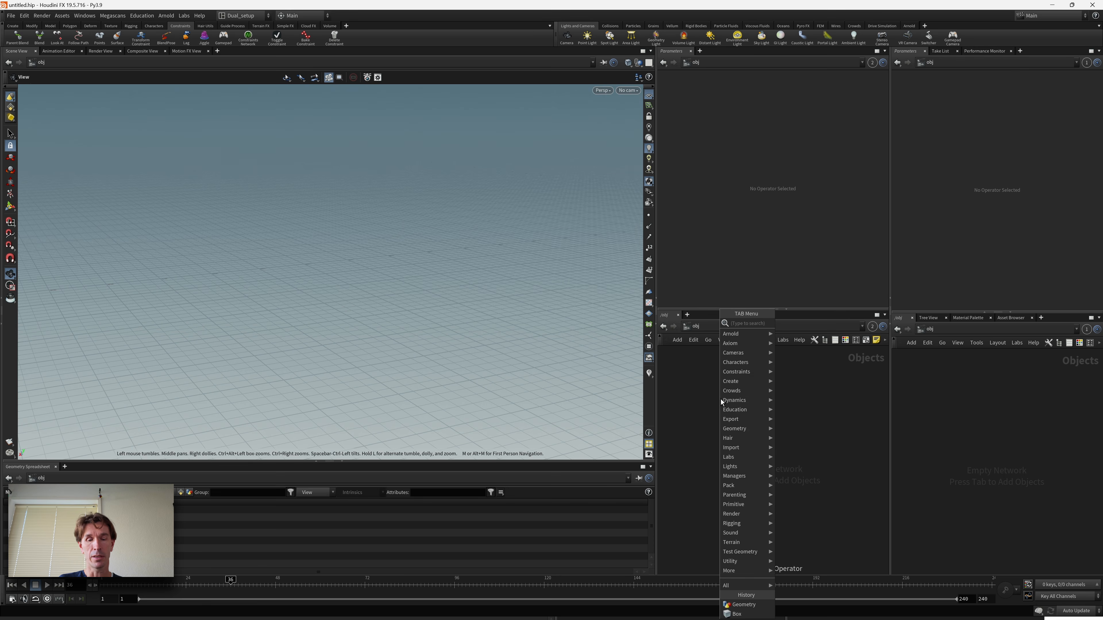
type("geo")
key("Return")
left_click(720, 399)
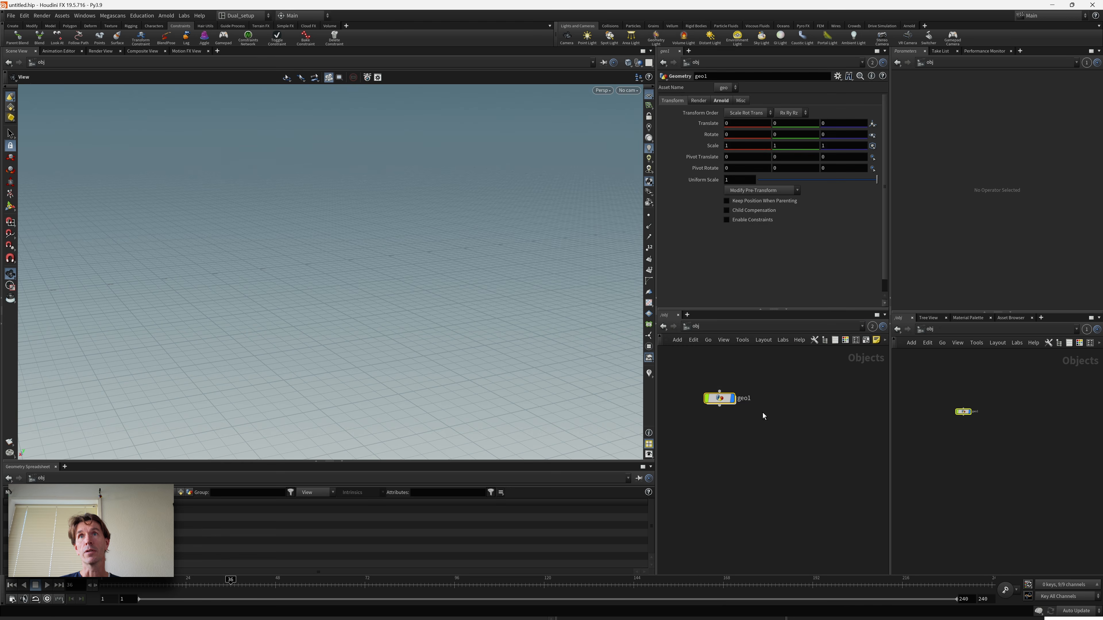
left_click(749, 400)
left_click_drag(751, 400, 715, 404)
type("C")
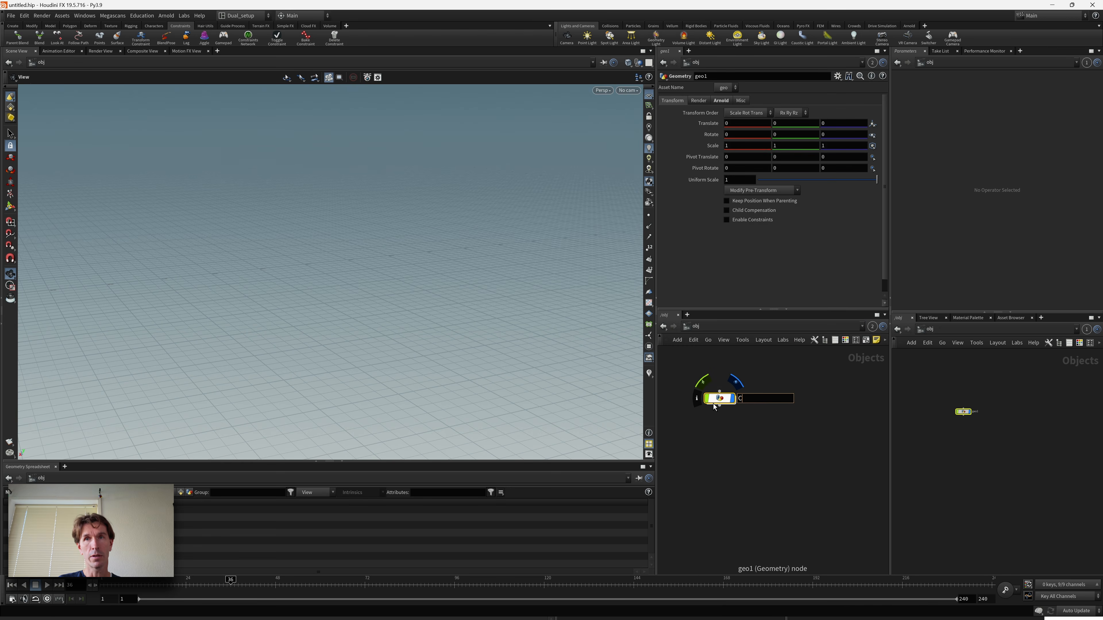
type("urve")
key("Return")
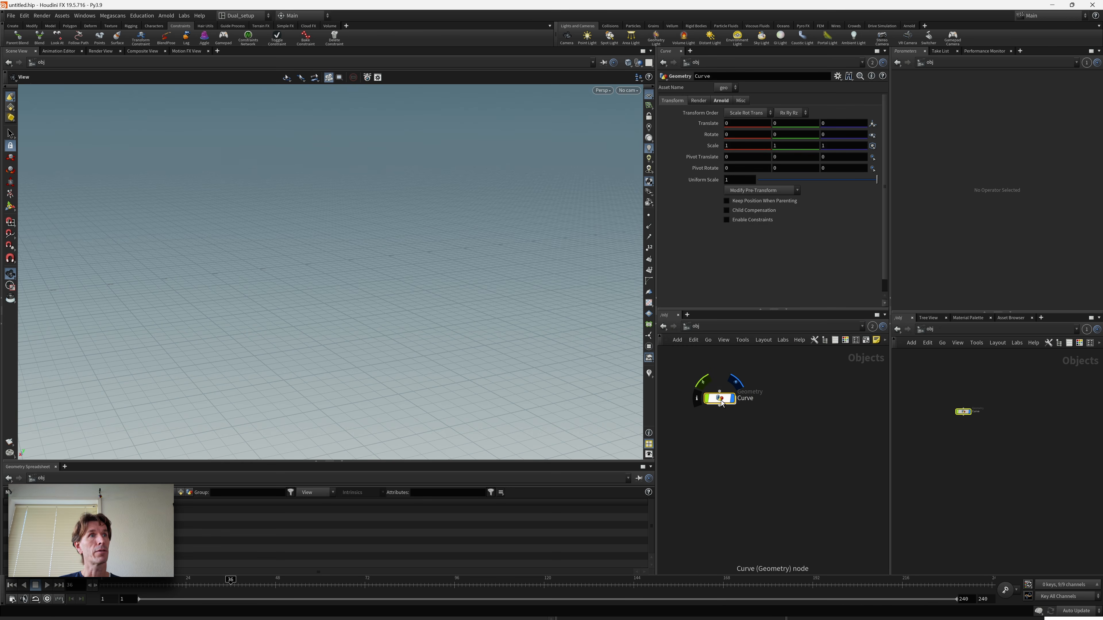
- Inside the Curve object, add a Curve node and set its primitive type to NURBS Curve
double_click(721, 401)
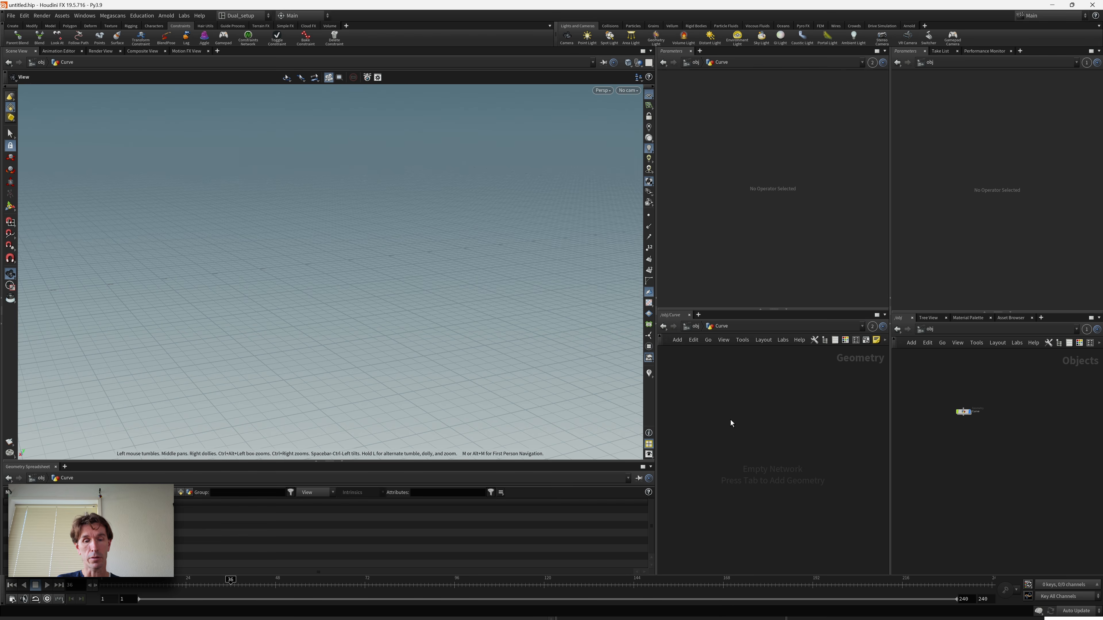
key("Tab")
type("cur")
key("Return")
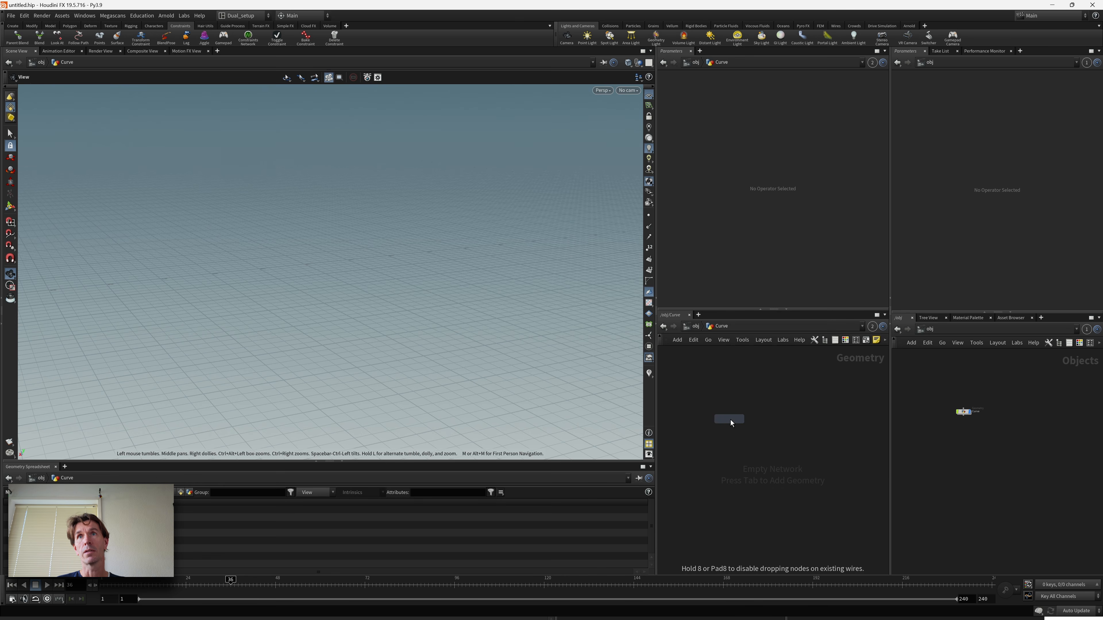
left_click(729, 419)
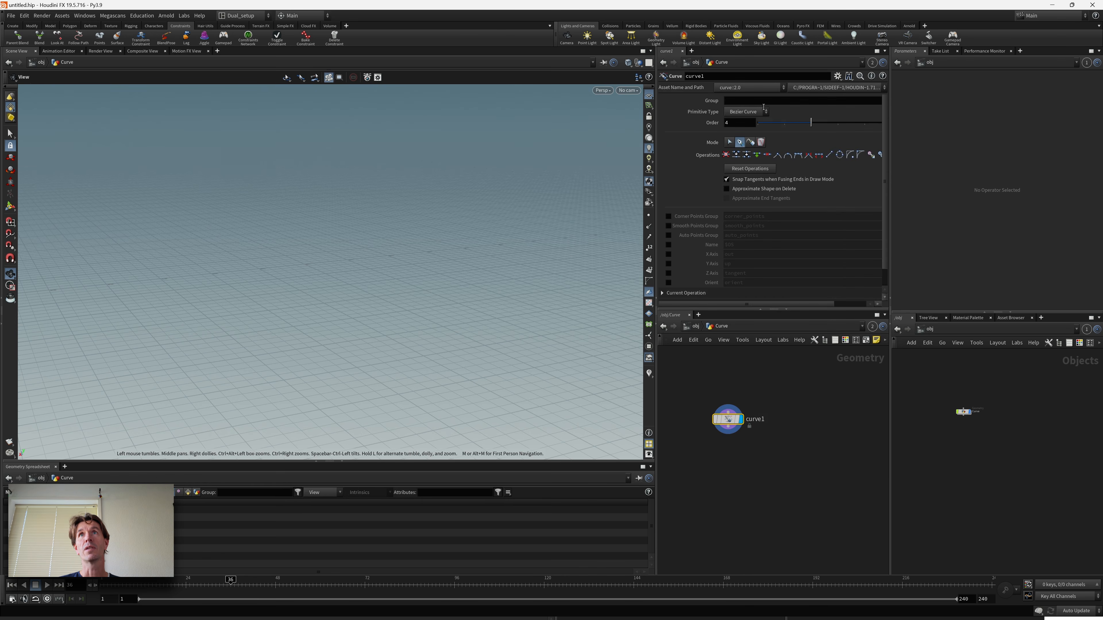
left_click(743, 130)
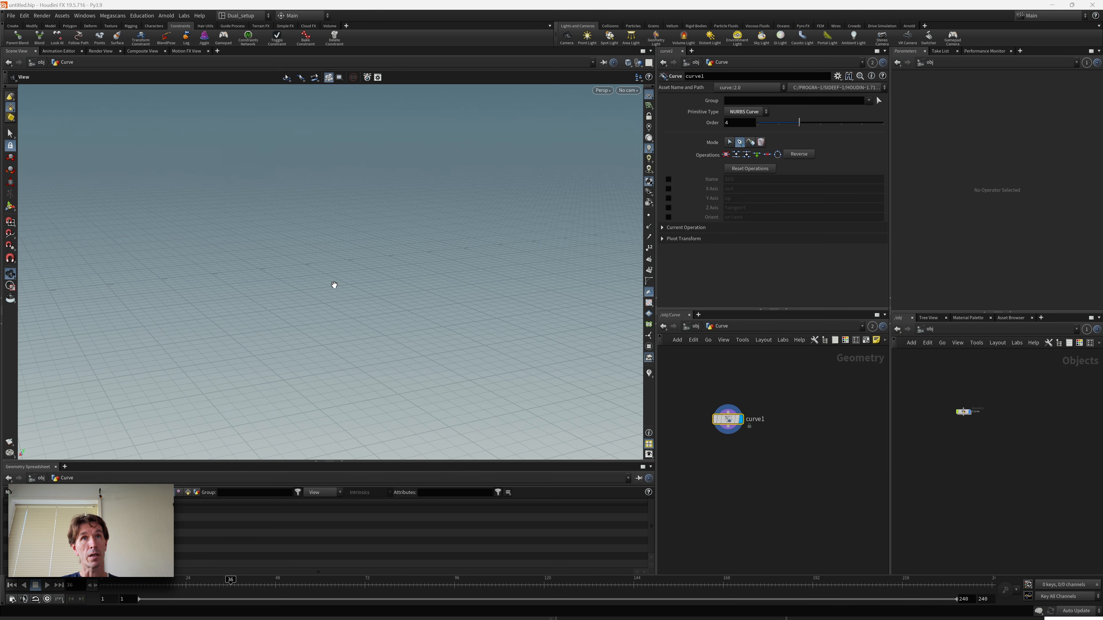
- In the top view, draw an open, winding S-shaped NURBS curve with 13 control points around the origin
key("space+2")
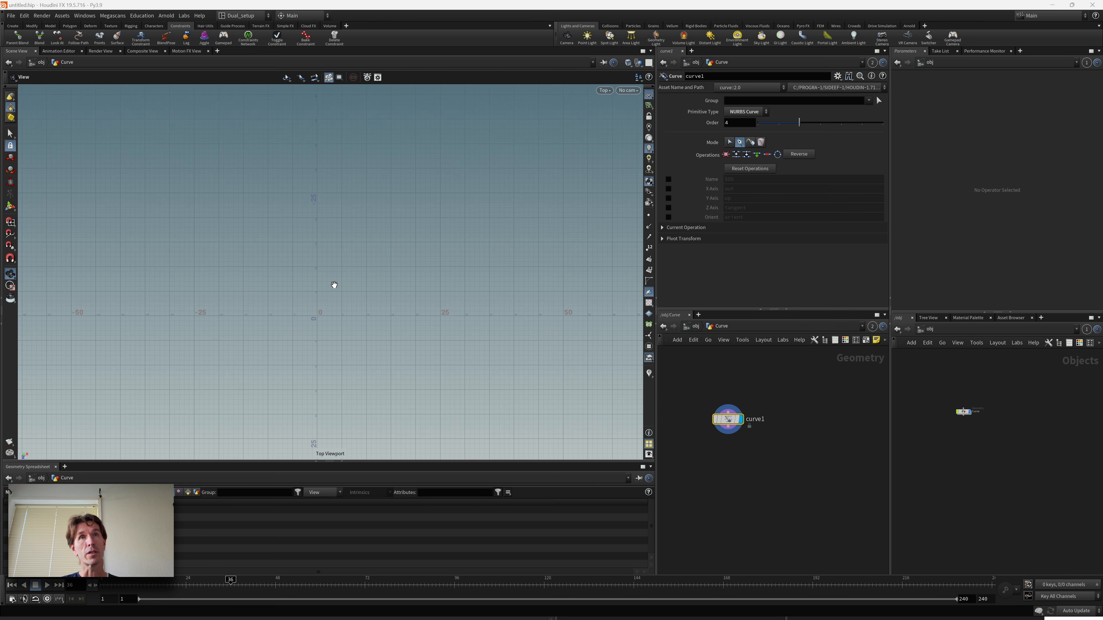
right_click_drag(324, 282, 391, 273)
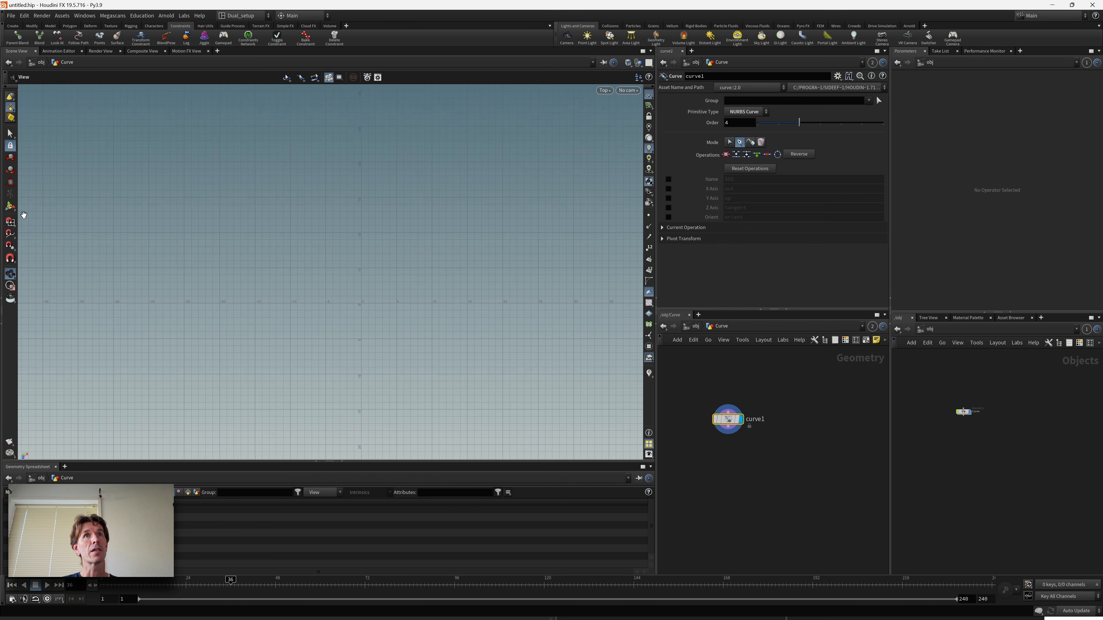
left_click(10, 207)
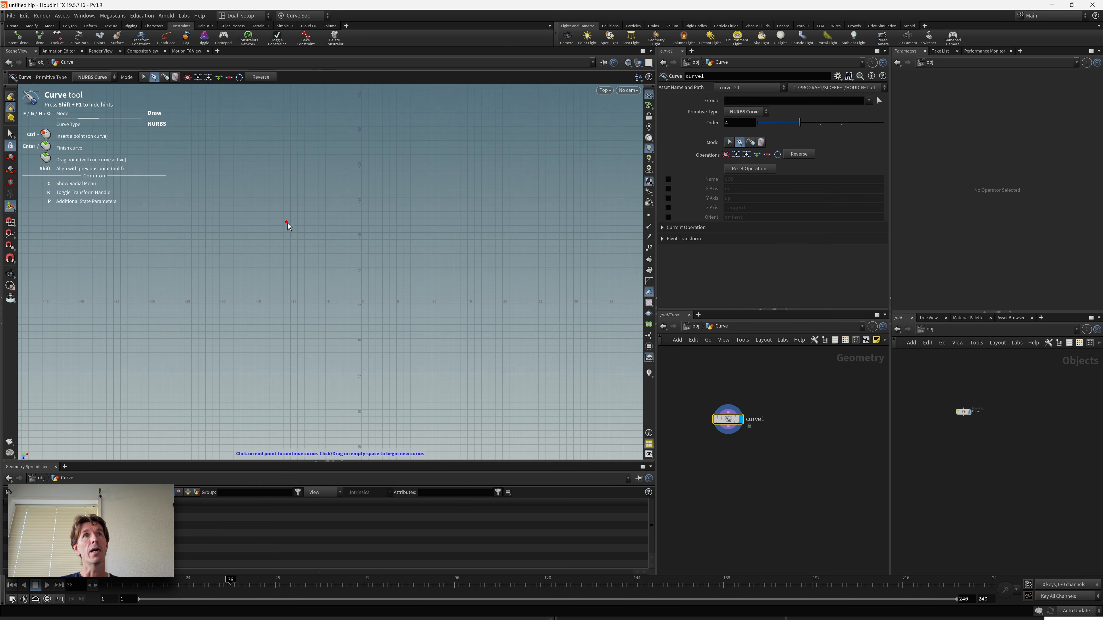
left_click(363, 131)
left_click(126, 132)
left_click(63, 270)
left_click(65, 388)
left_click(302, 436)
left_click(569, 433)
left_click(588, 344)
left_click(484, 262)
left_click(335, 359)
left_click(158, 305)
left_click(268, 200)
left_click(537, 161)
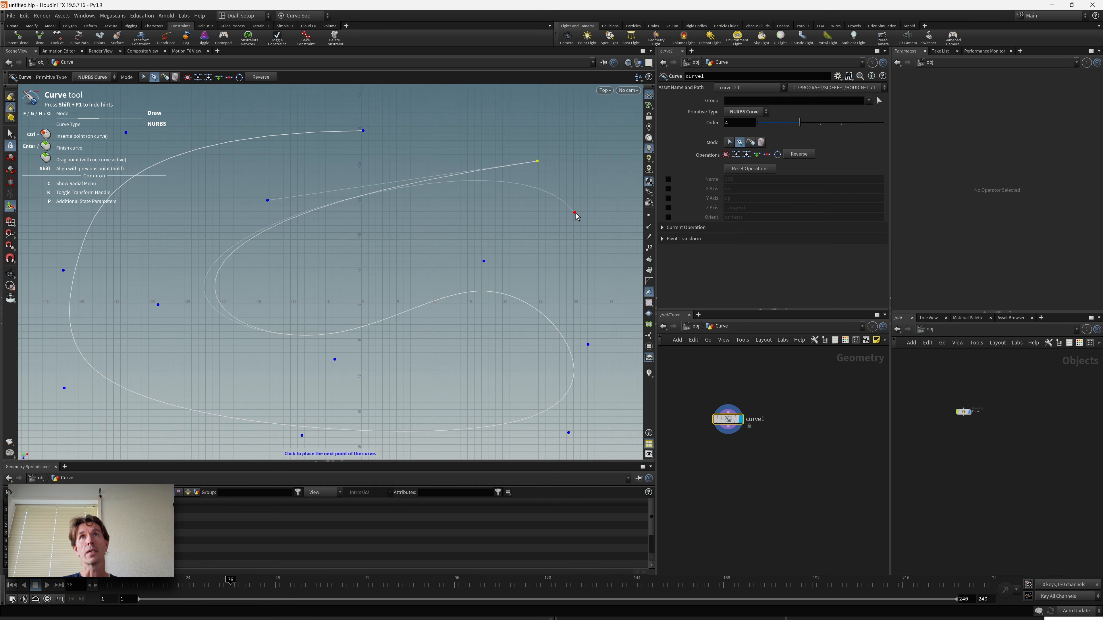
left_click(603, 103)
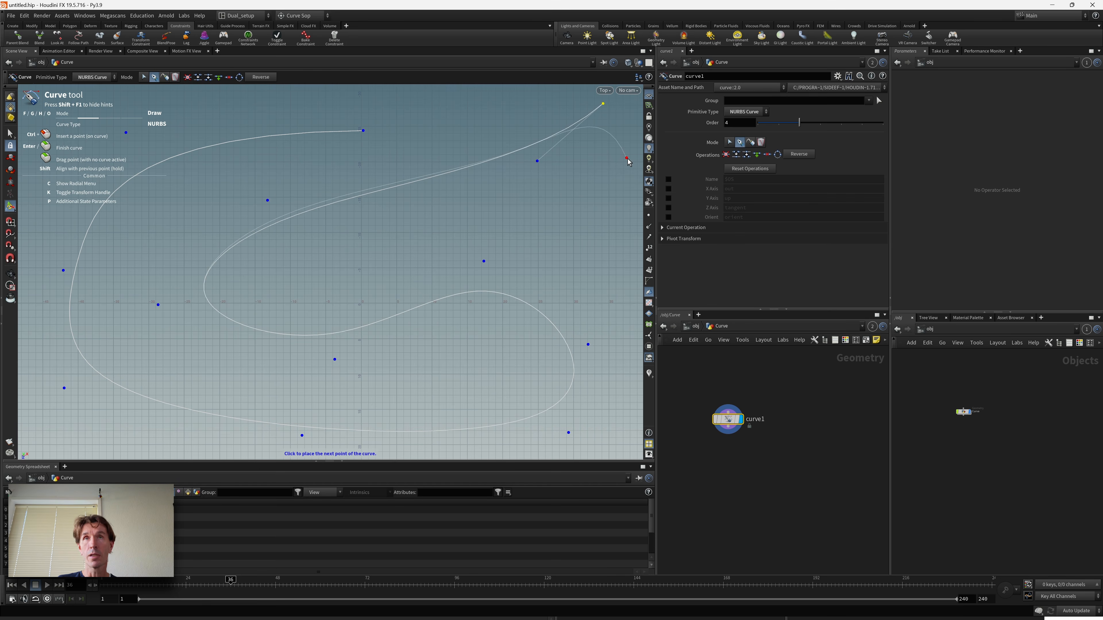
key("Return")
- Reshape the curve by moving the inner loop's leftmost point inward and the lower middle point outward, and return to the perspective view
right_click_drag(428, 265, 282, 281, "alt")
middle_click_drag(388, 278, 295, 298, "alt")
scroll(343, 278, "up", 3)
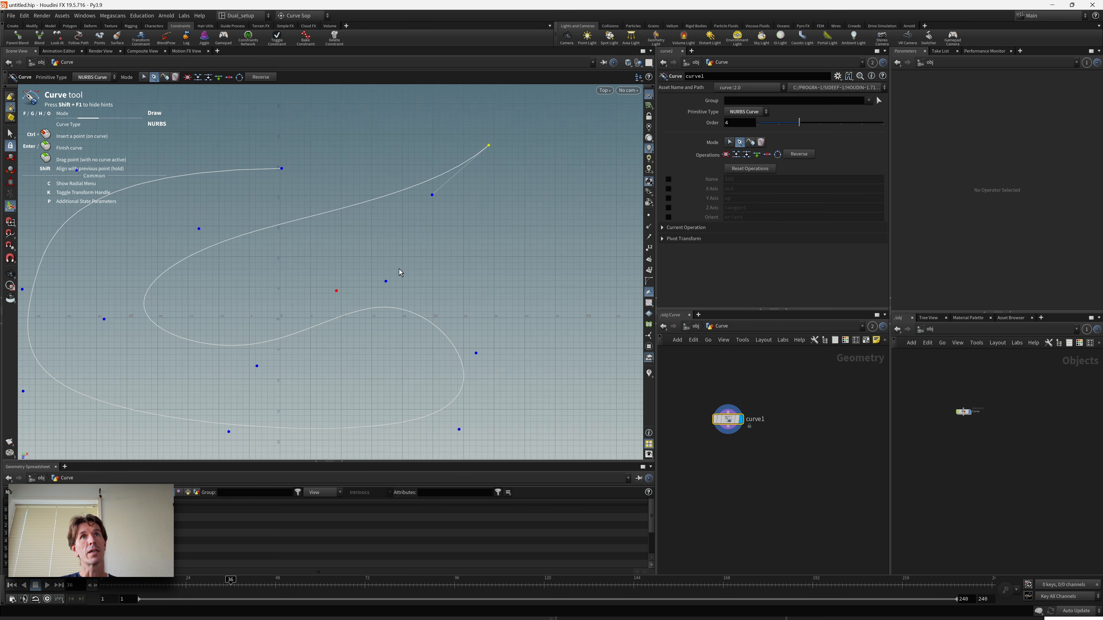
right_click_drag(447, 291, 407, 288, "alt")
middle_click_drag(393, 286, 439, 280, "alt")
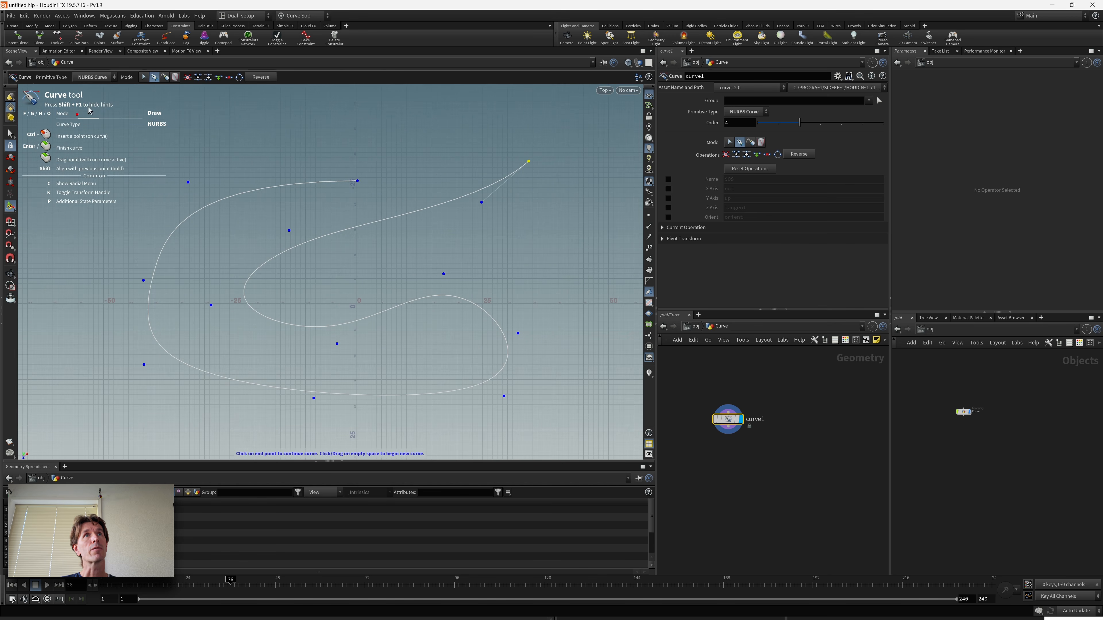
left_click(143, 78)
left_click_drag(208, 310, 241, 305)
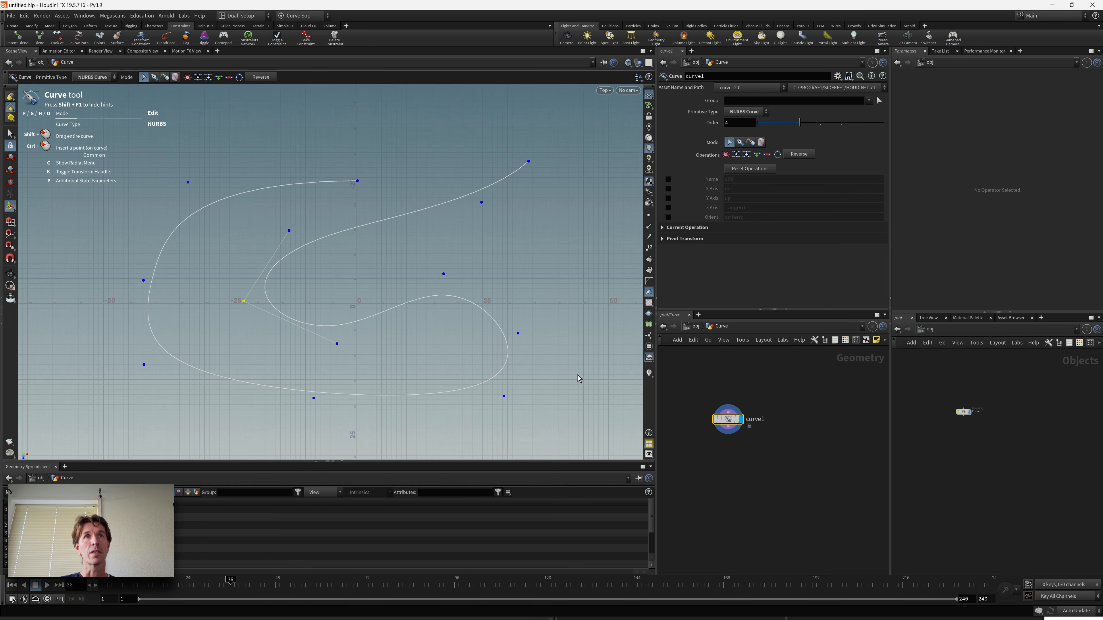
left_click_drag(315, 400, 300, 417)
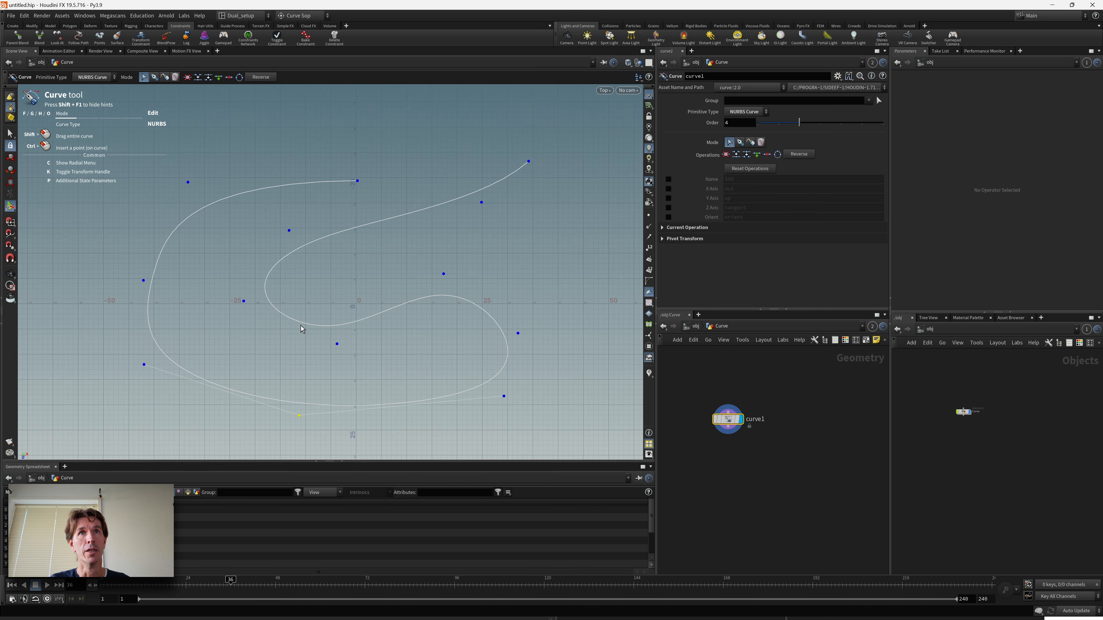
key("space+1")
left_click_drag(246, 283, 401, 358)
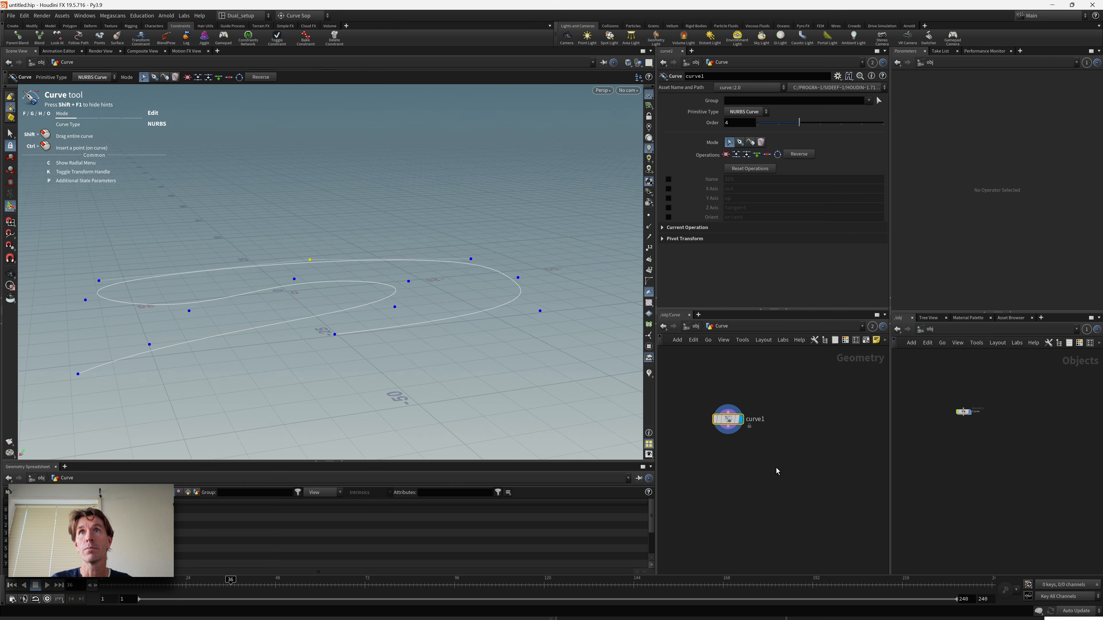
left_click(728, 426)
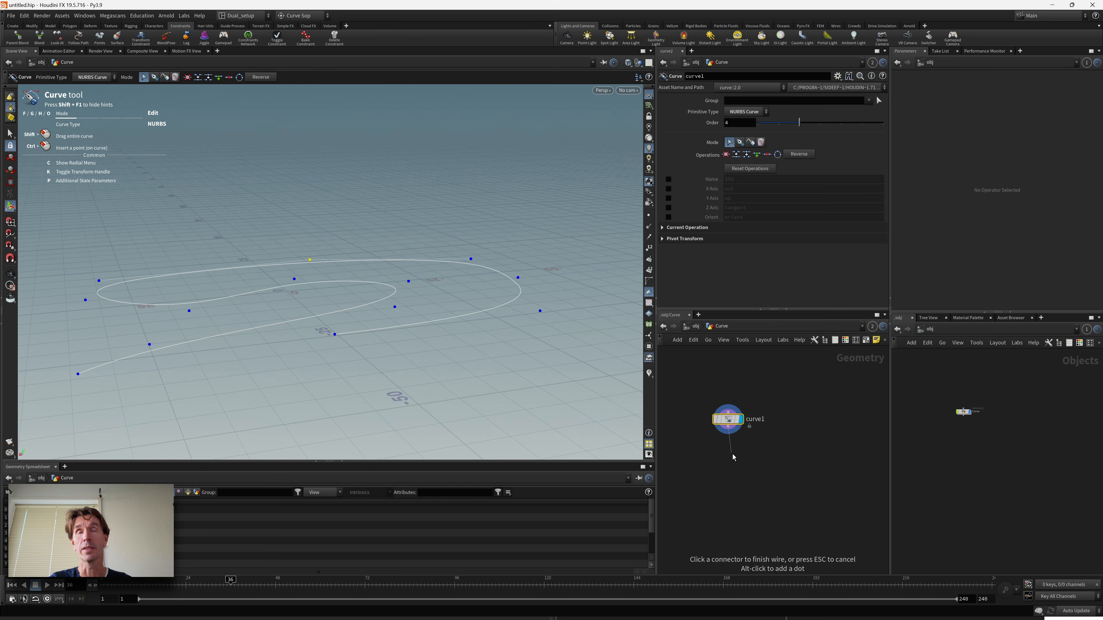
key("Tab")
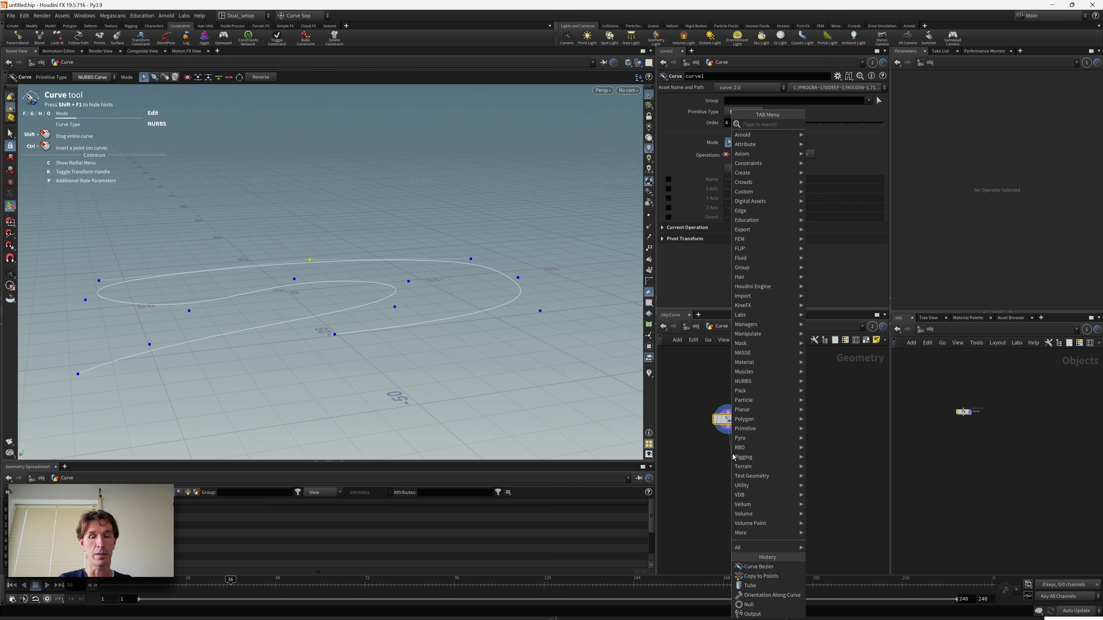
key("Escape")
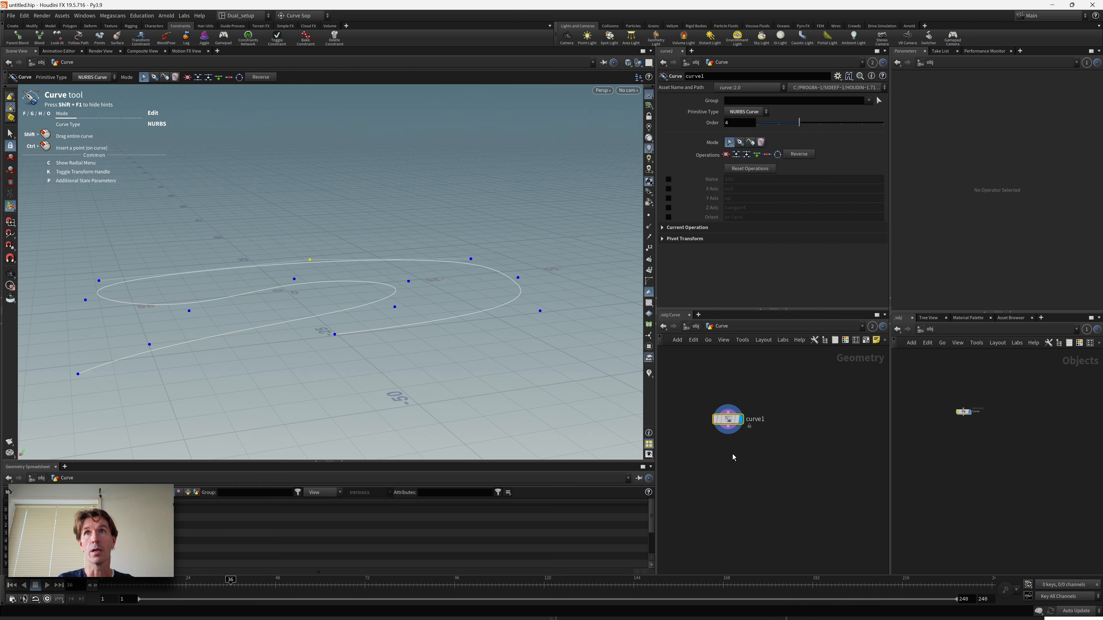
- Add a Null node after curve1, name it OUT, and make it the displayed node
key("Tab")
type("null")
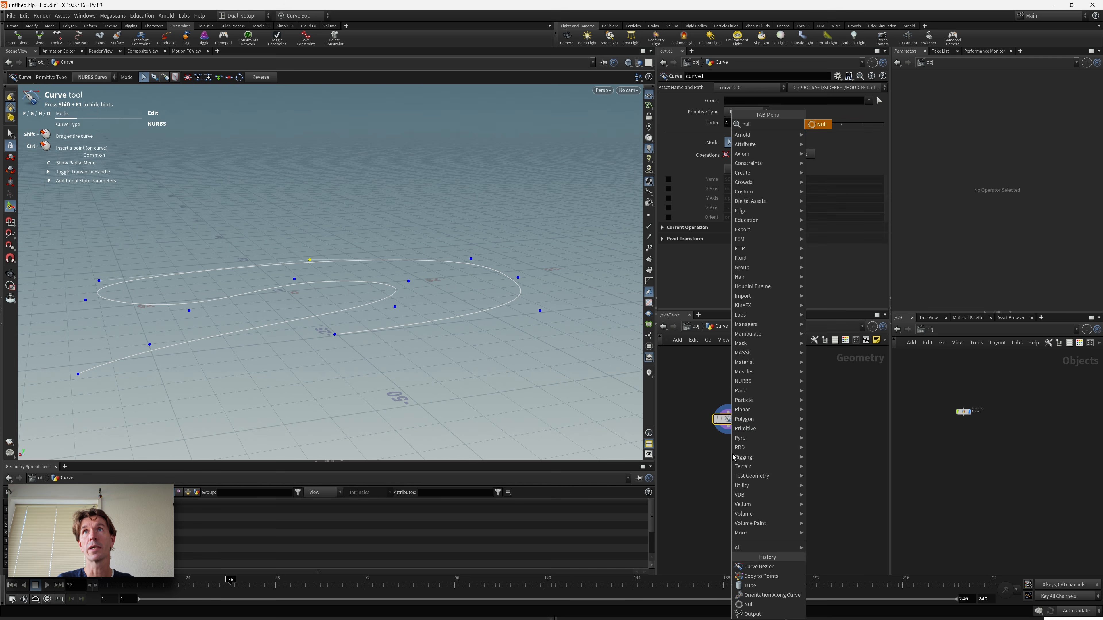
key("Return")
left_click(732, 453)
double_click(757, 454)
type("OUT")
key("Return")
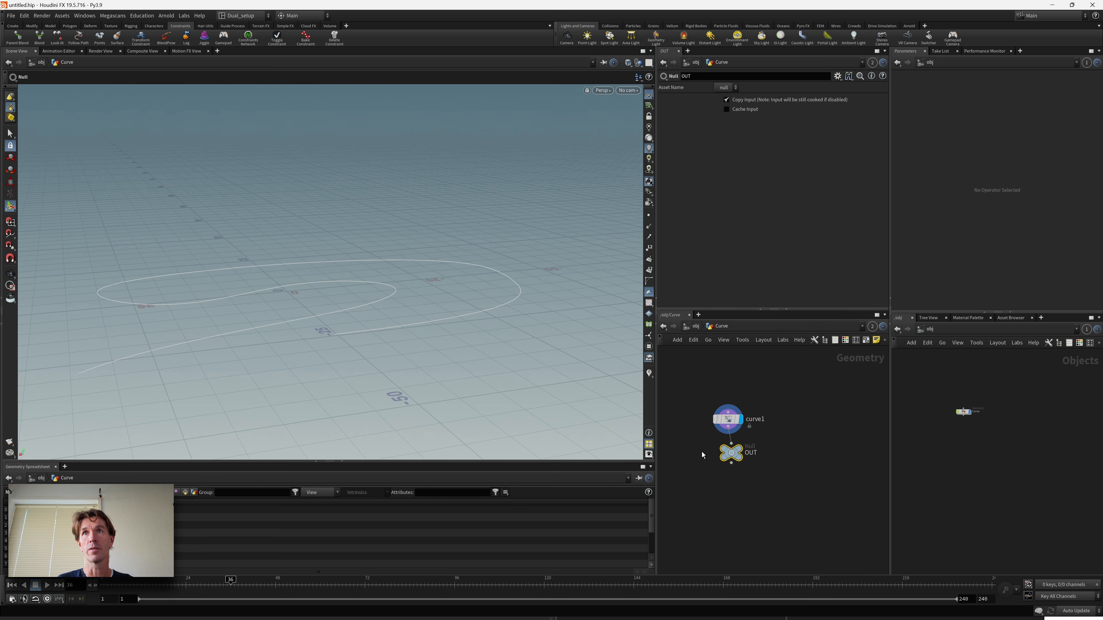
left_click(741, 447)
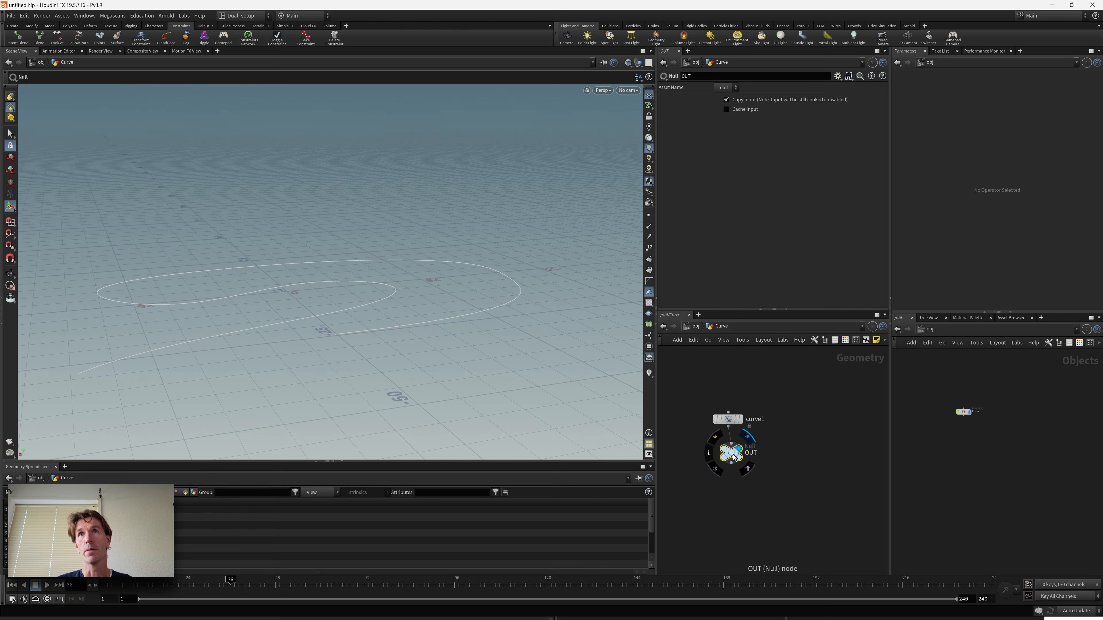
left_click_drag(733, 454, 730, 458)
- Return to the object level and add a Geometry object named Rails below Curve
left_click(697, 327)
left_click(777, 489)
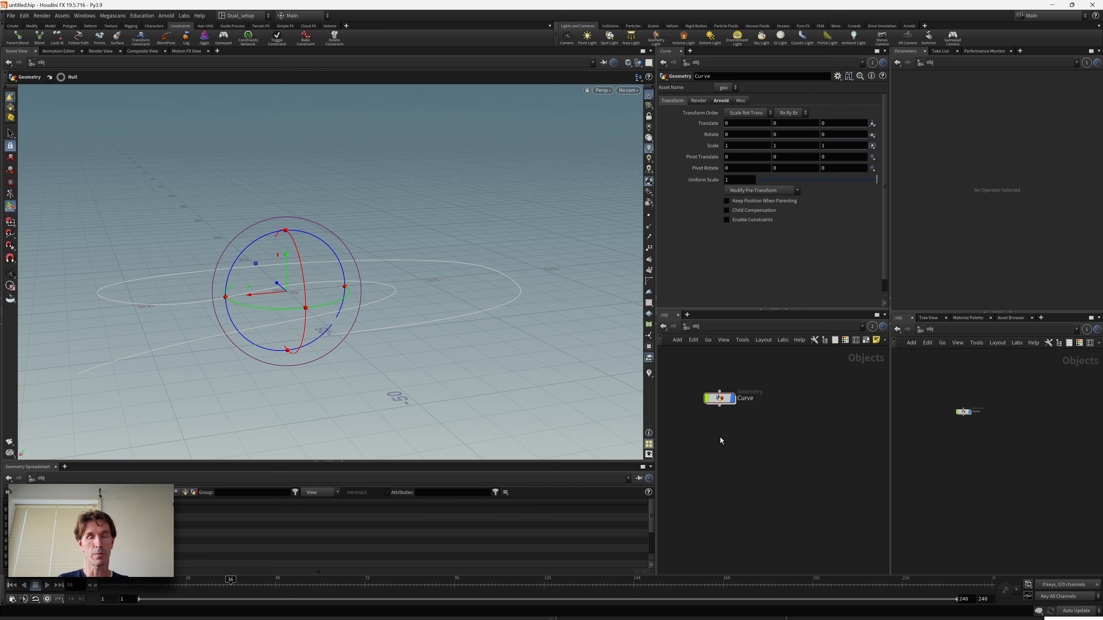
key("Tab")
type("geo")
key("Return")
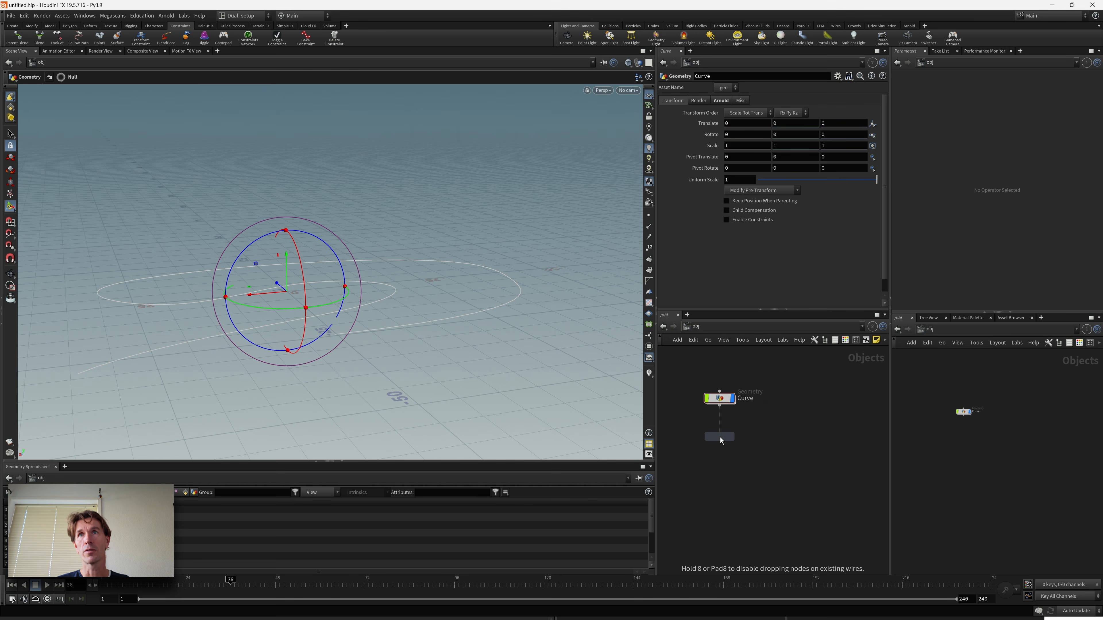
left_click(721, 437)
key("F2")
type("Rails")
key("Return")
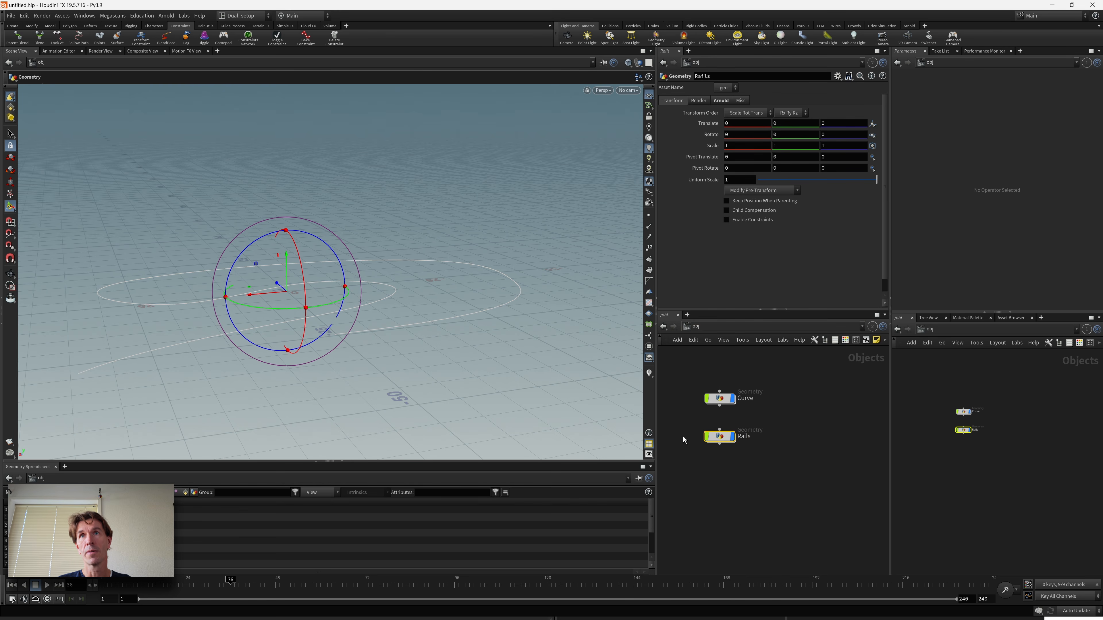
- Inside the Rails object, add an Object Merge node
double_click(720, 437)
key("Tab")
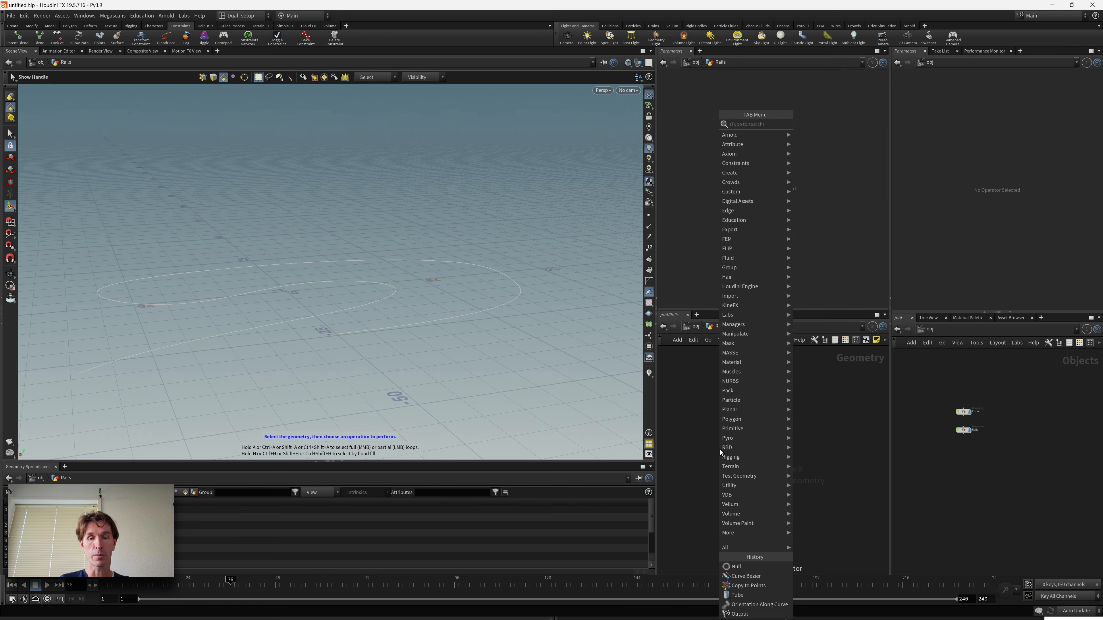
type("b")
key("BackSpace")
type("object")
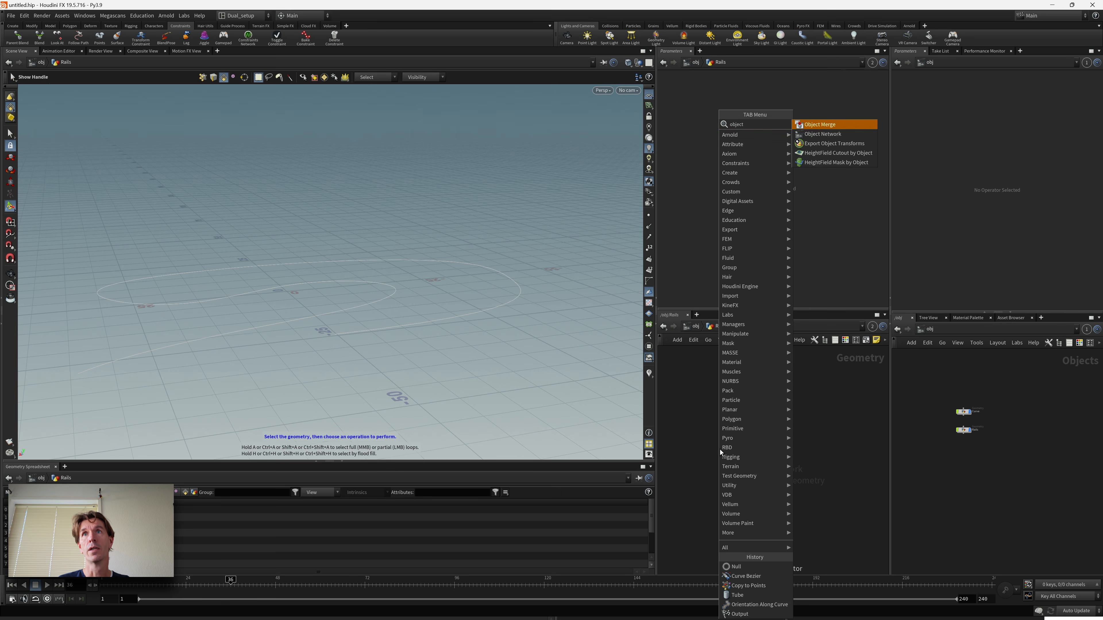
key("Return")
left_click(715, 423)
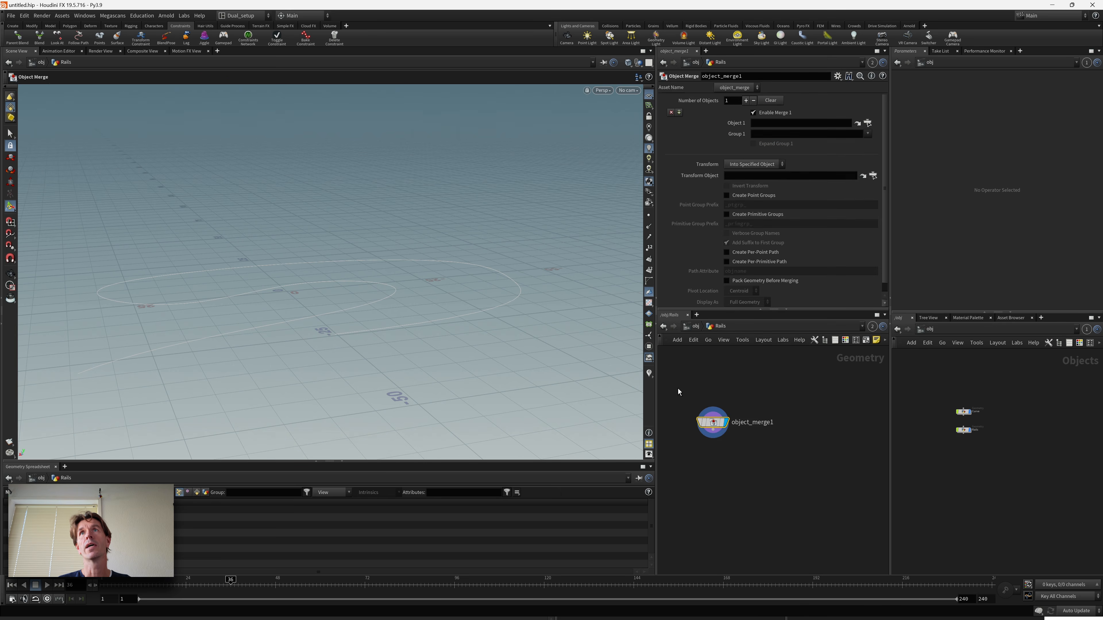
- Set the Object Merge's Object 1 to /obj/Curve/OUT and its Transform to Into This Object
left_click(868, 124)
left_click(830, 76)
left_click(851, 83)
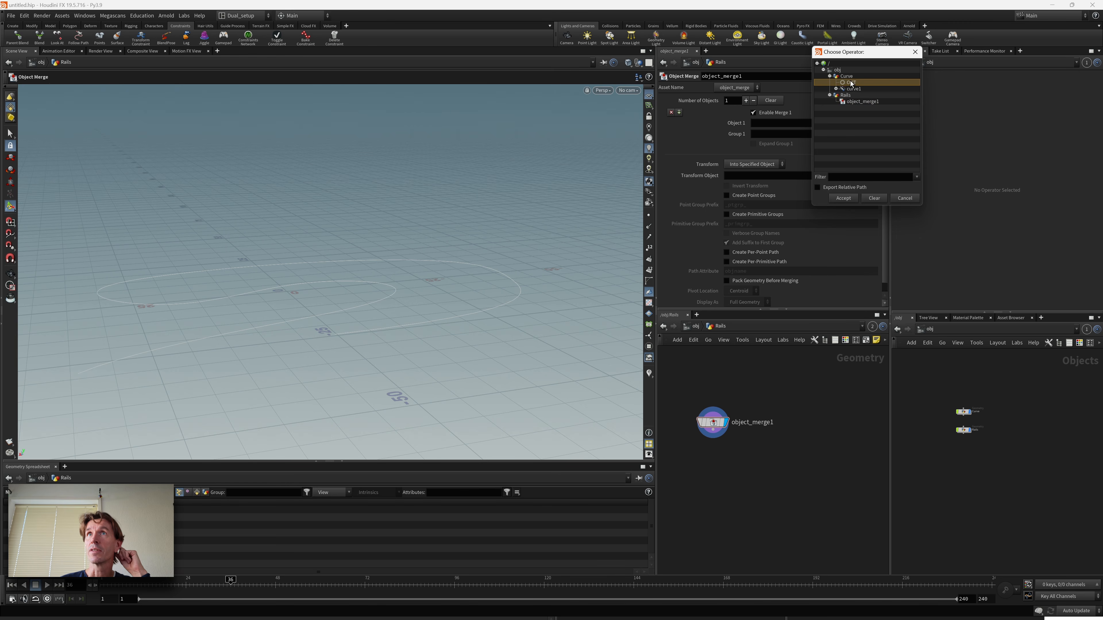
double_click(850, 83)
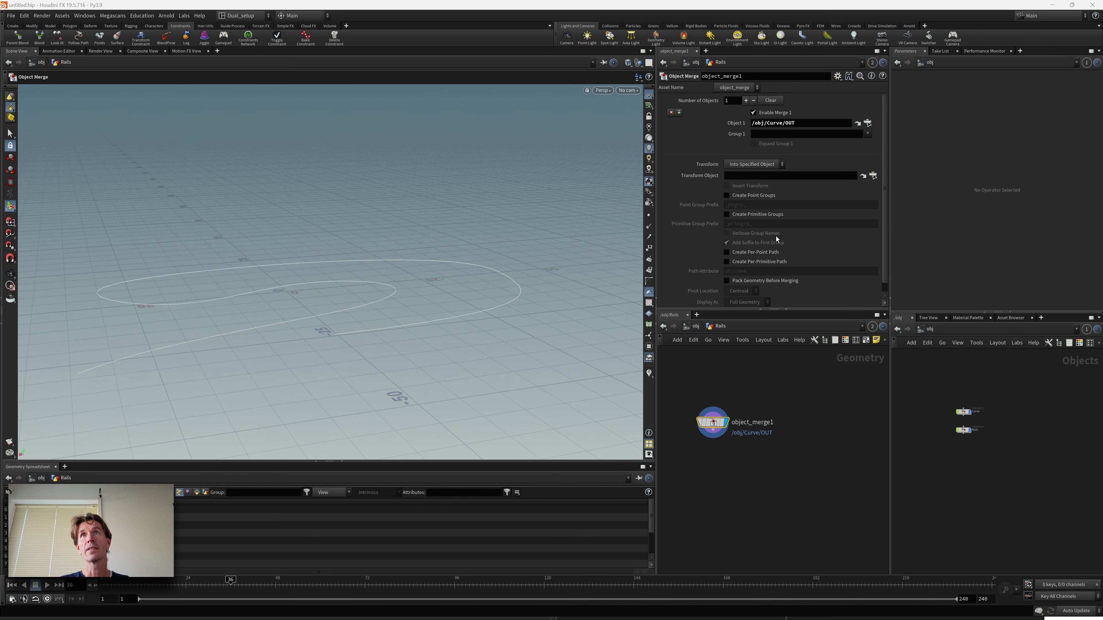
left_click(751, 166)
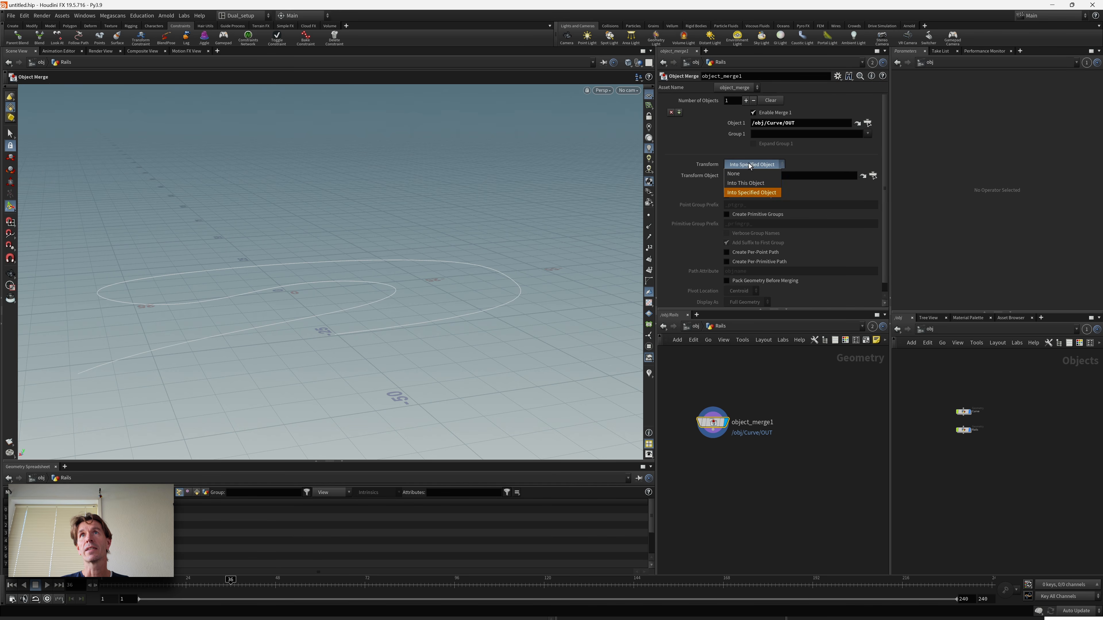
left_click(752, 184)
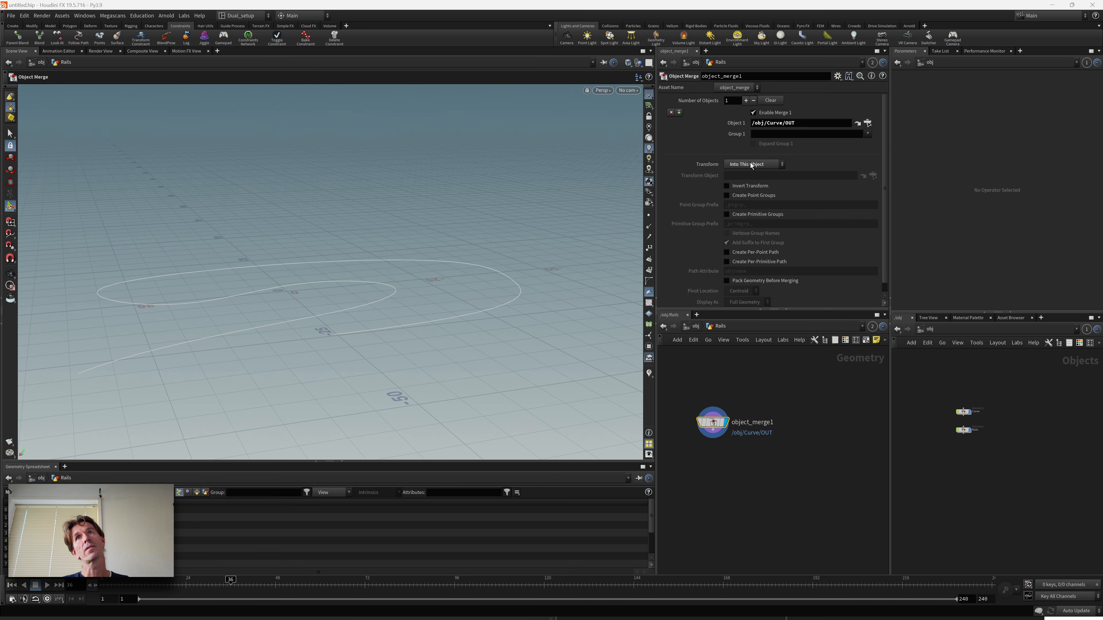
- Check the Curve object's transform parameters and reselect the object_merge1 node inside Rails
scroll(931, 425, "up", 5)
left_click(940, 417)
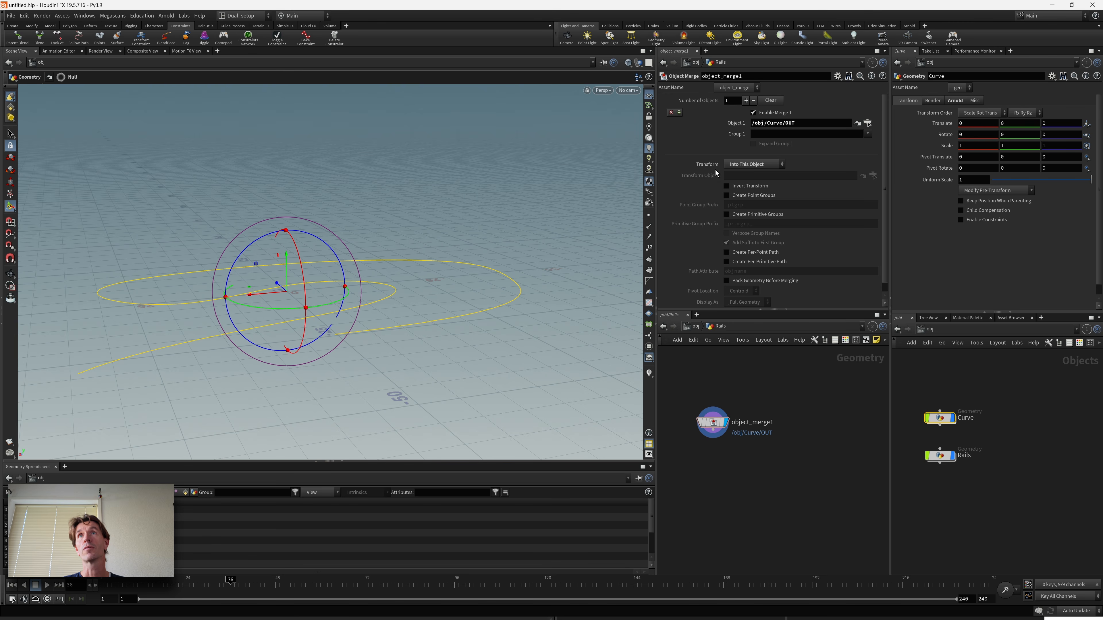
left_click(800, 428)
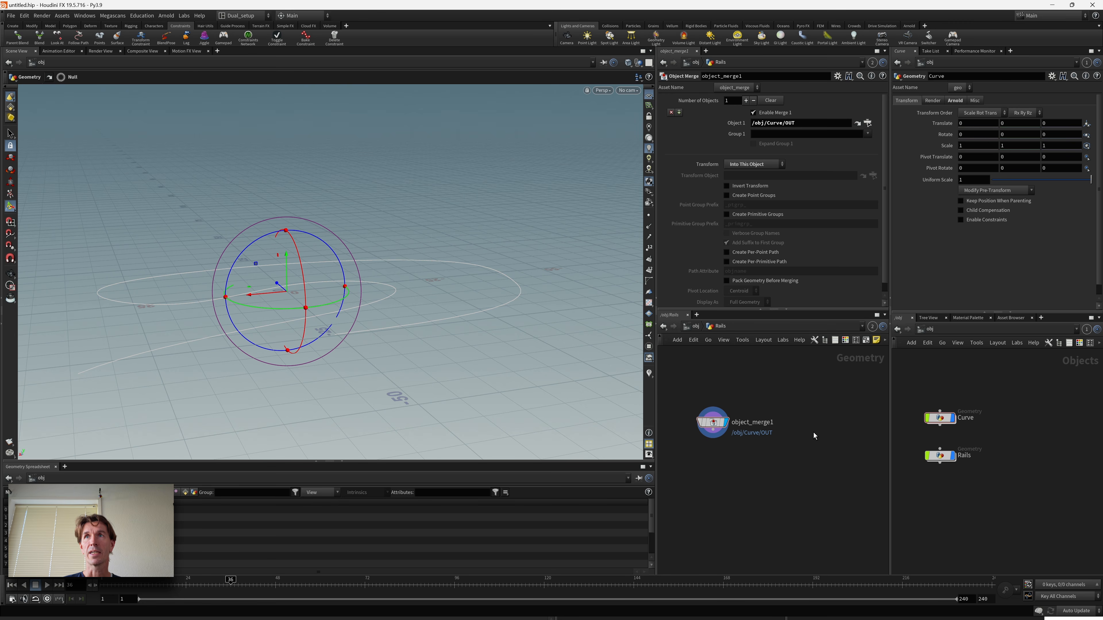
left_click_drag(787, 474, 681, 385)
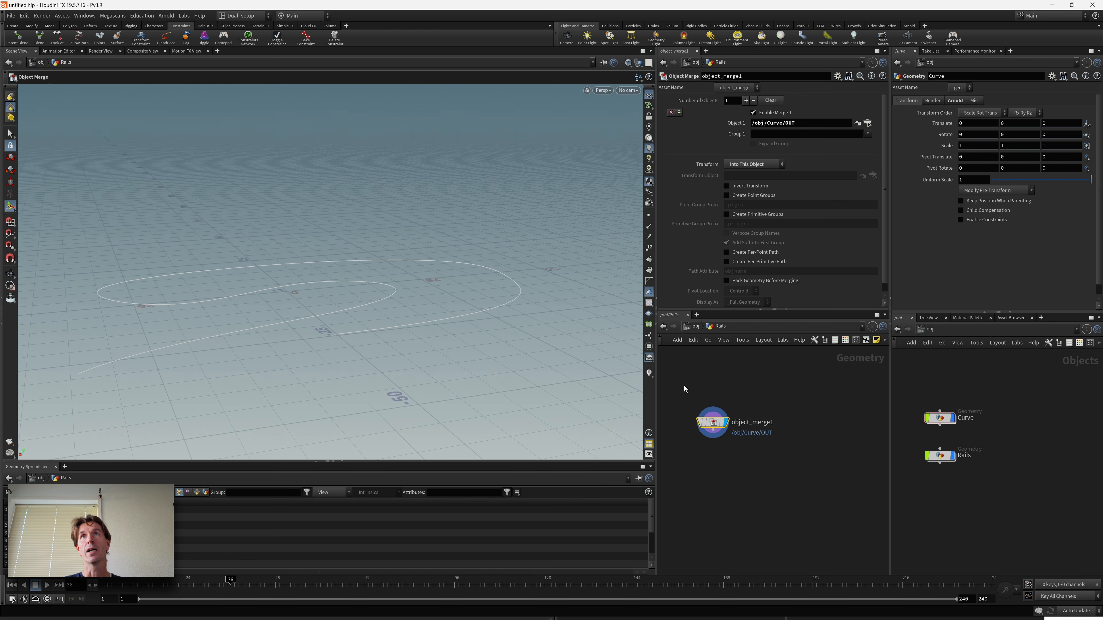
- Turn on point display in the viewport to show the merged curve's control points
middle_click_drag(753, 469, 783, 457)
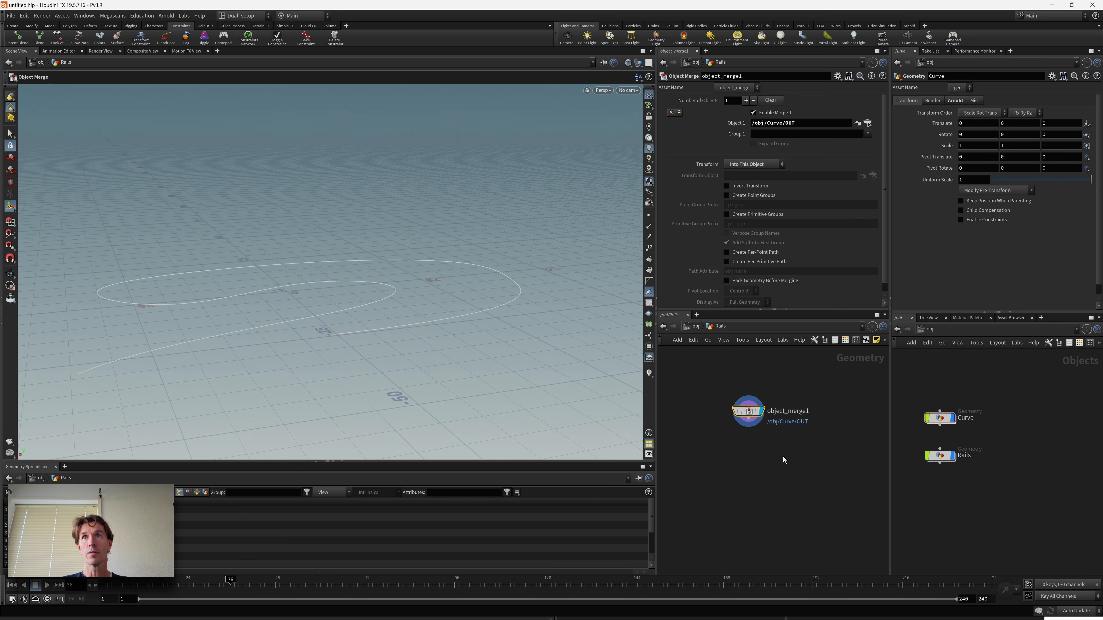
left_click_drag(753, 425, 741, 412)
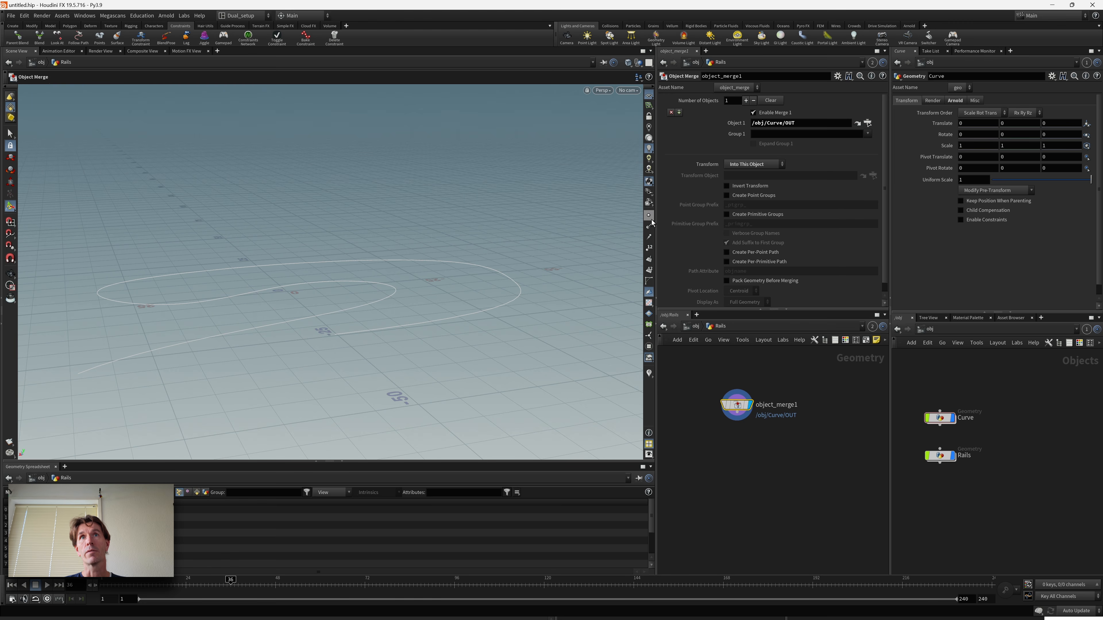
right_click_drag(513, 285, 393, 310, "alt")
middle_click_drag(393, 310, 421, 290, "alt")
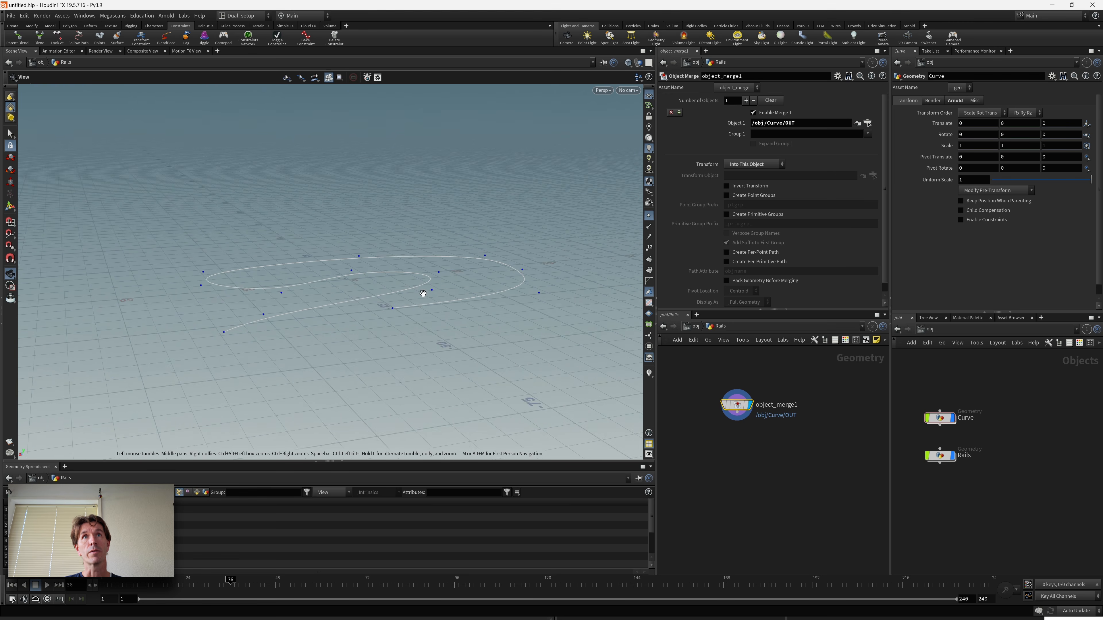
left_click_drag(421, 290, 427, 311, "alt")
scroll(703, 439, "up", 3)
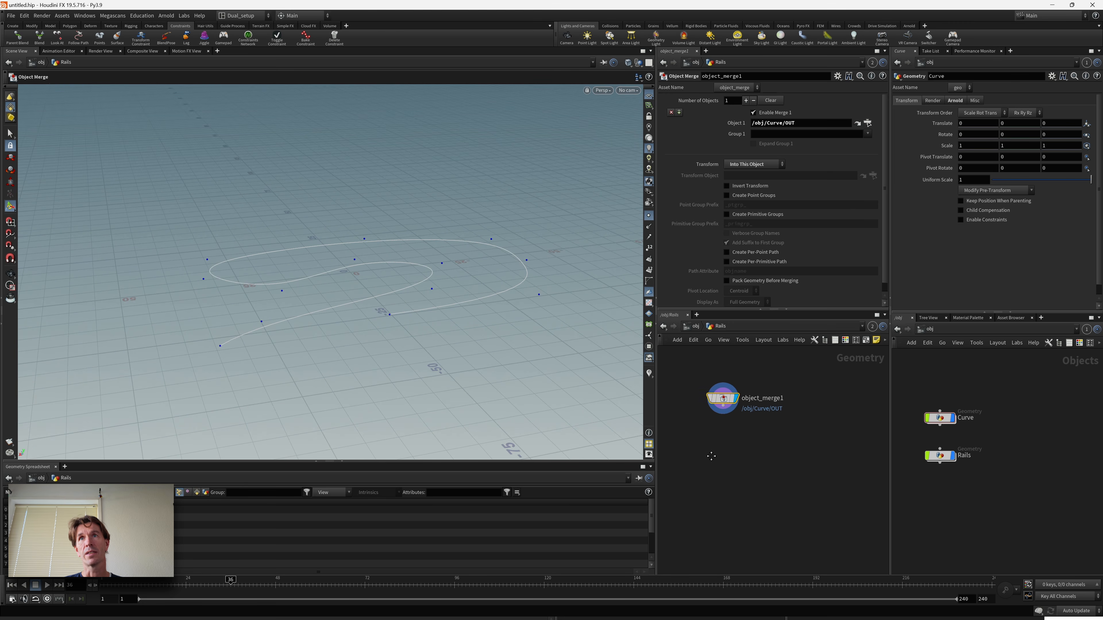
- Add a Sweep node below object_merge1, with the merged curve feeding its first input
left_click(729, 393)
key("Tab")
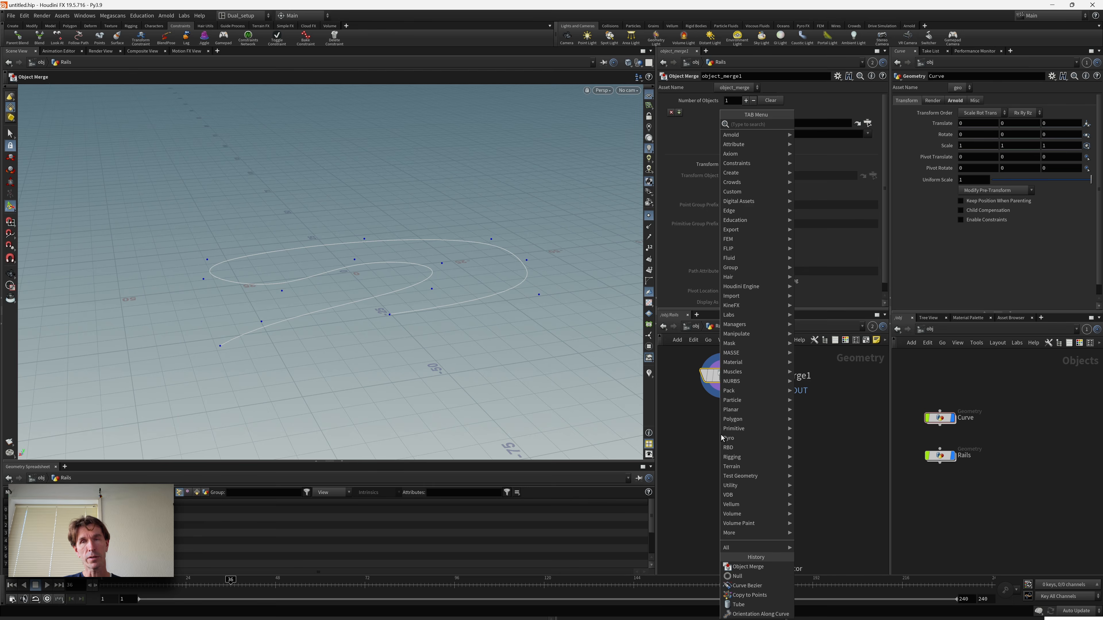
type("sweep")
key("Return")
left_click_drag(721, 436, 747, 492)
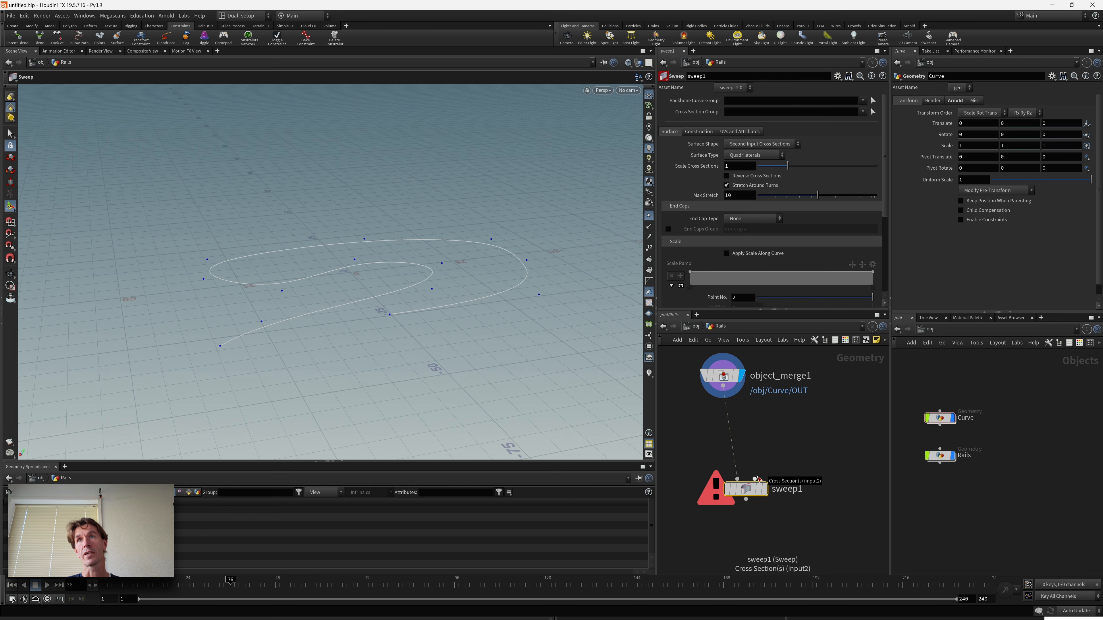
- Add a Line node above sweep1, wired into its cross-section input, and set the line's X origin to 0
key("Tab")
type("line")
key("Return")
left_click(811, 437)
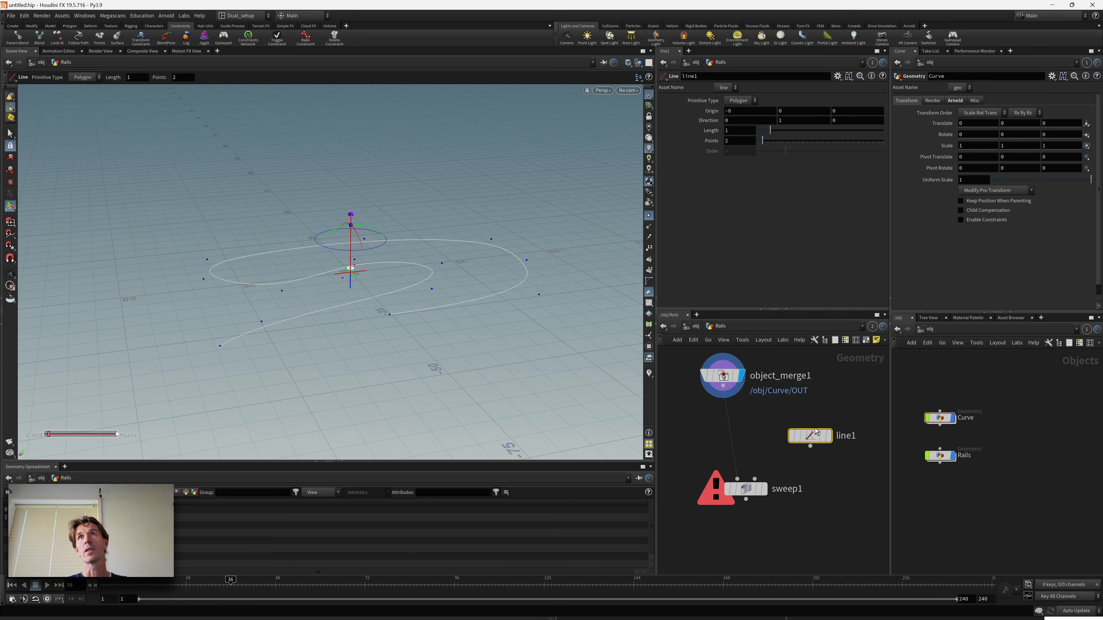
left_click_drag(810, 446, 823, 406)
left_click_drag(736, 111, 723, 112)
left_click(740, 111)
type("0")
key("Return")
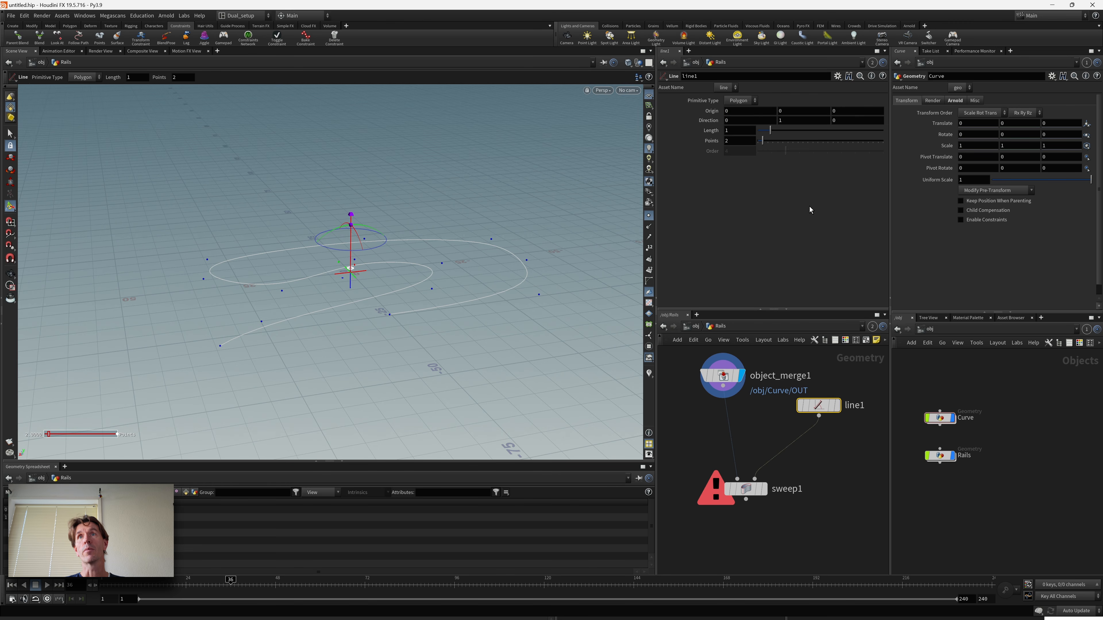
- Make sweep1 the displayed node to show the swept ribbon along the curve
left_click(794, 123)
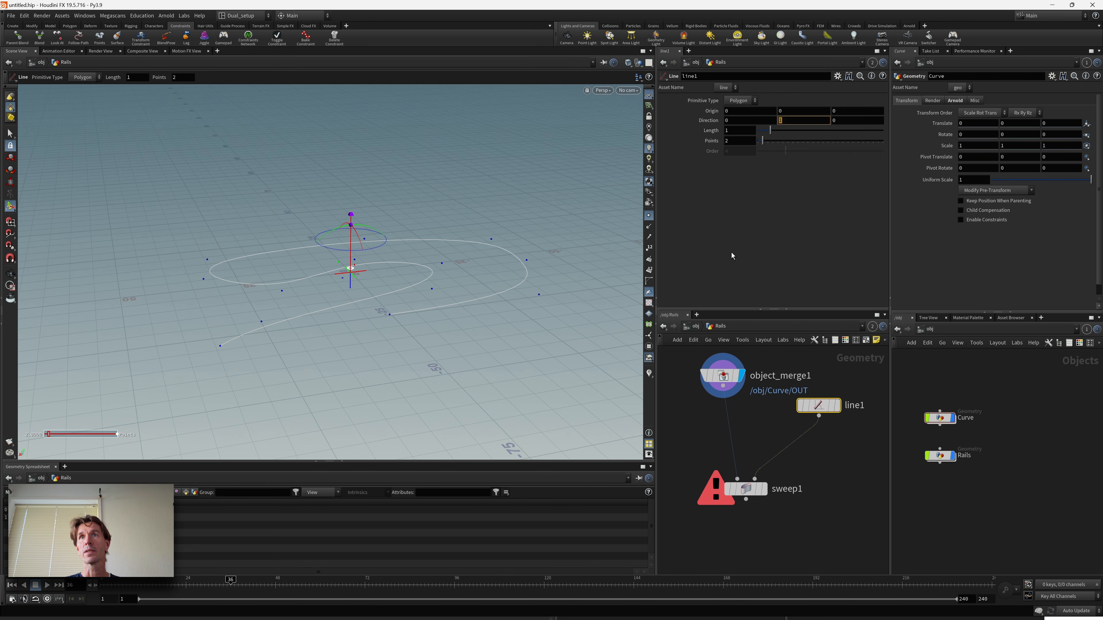
left_click(765, 494)
left_click(747, 488)
scroll(450, 306, "up", 5)
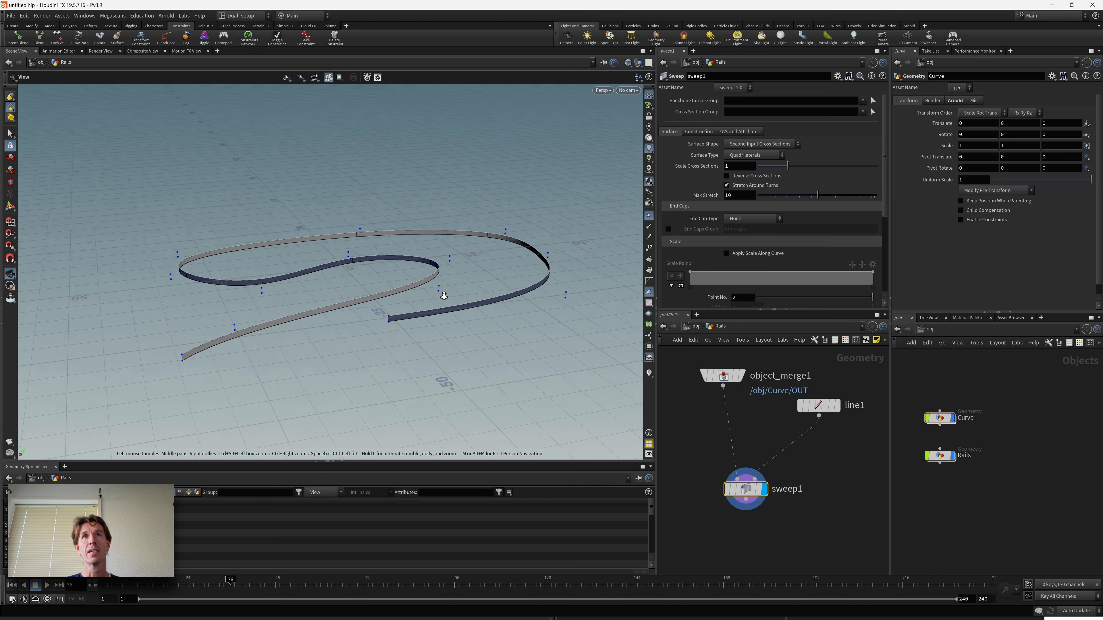
middle_click_drag(450, 305, 413, 294)
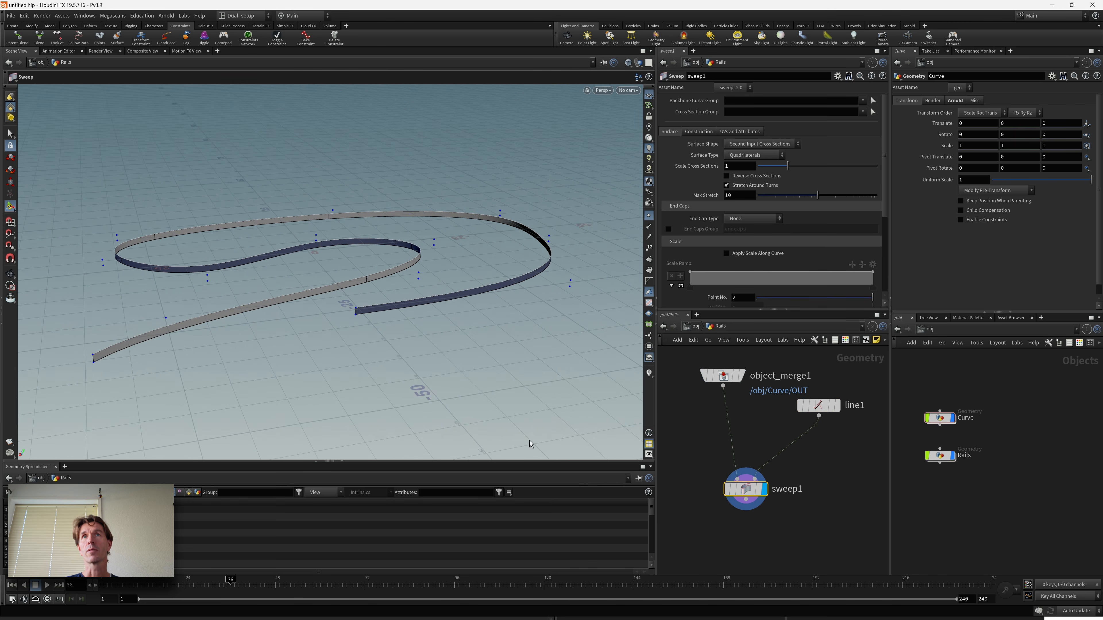
- Set line1's direction to 1, 0, 0 so the swept ribbon lies flat
left_click(815, 405)
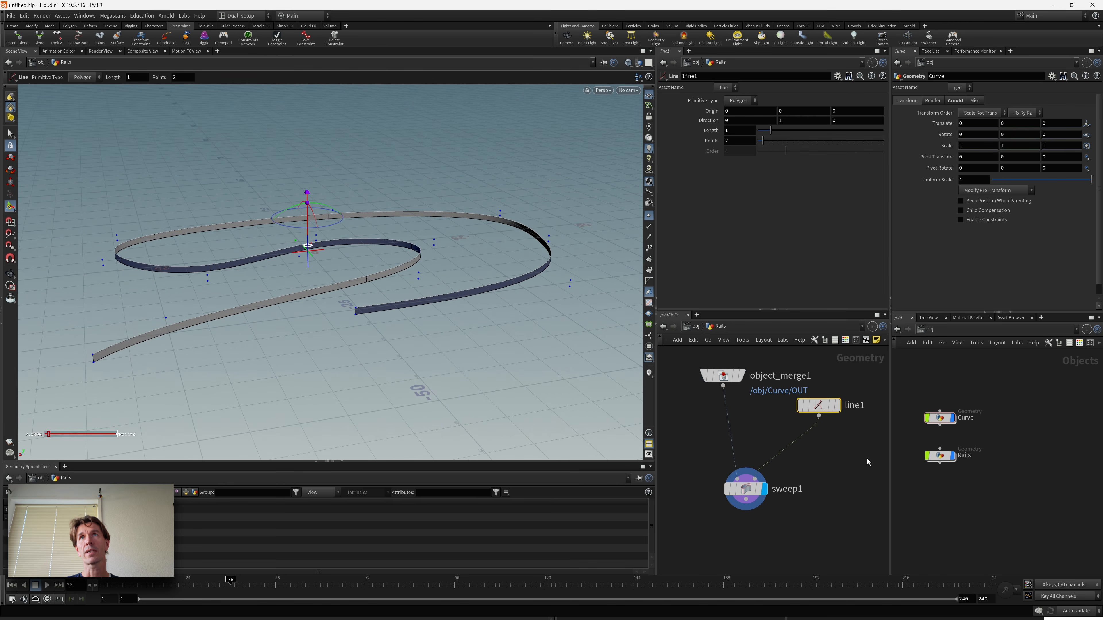
left_click(734, 122)
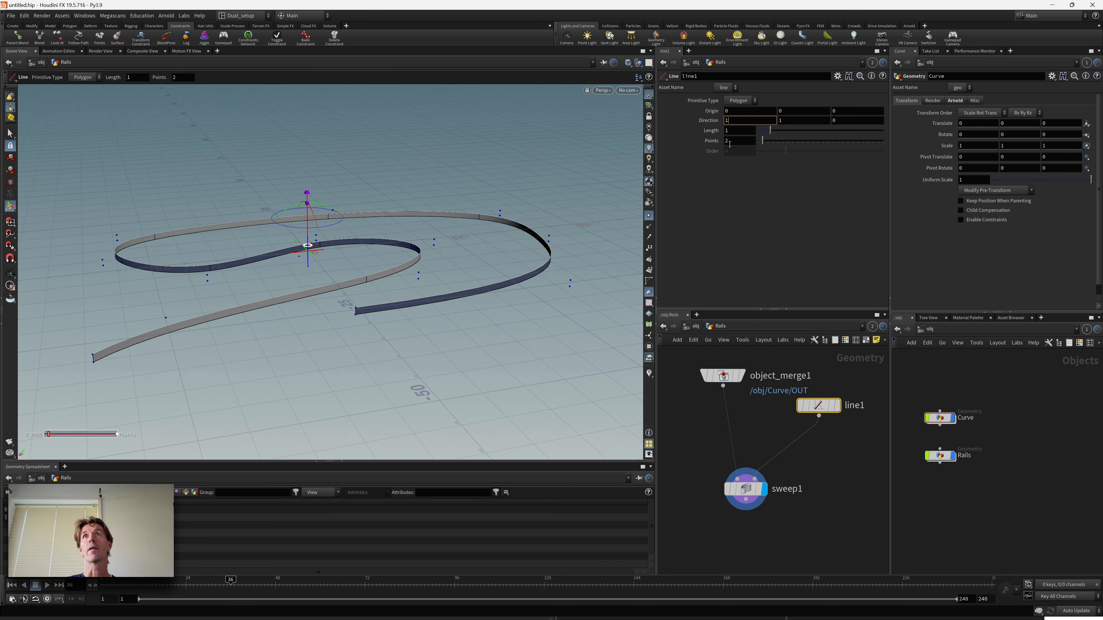
key("Tab")
type("0")
key("Tab")
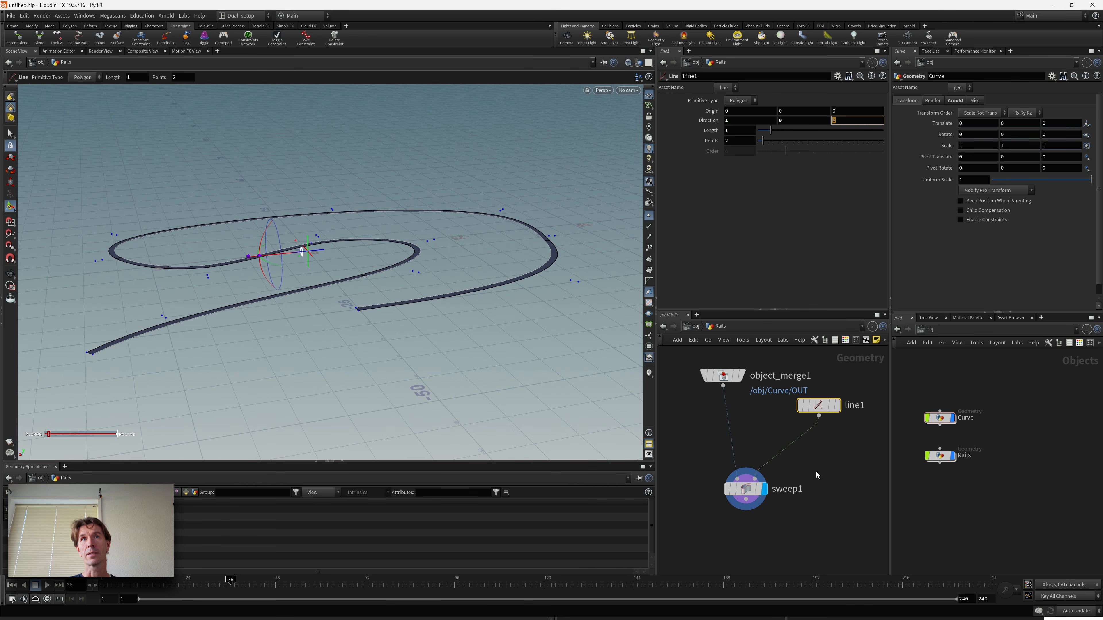
right_click_drag(279, 304, 400, 347, "alt")
mouse_move(359, 337)
left_mouse_down()
mouse_move(369, 315)
mouse_move(364, 328)
mouse_move(374, 325)
left_mouse_up()
key("Return")
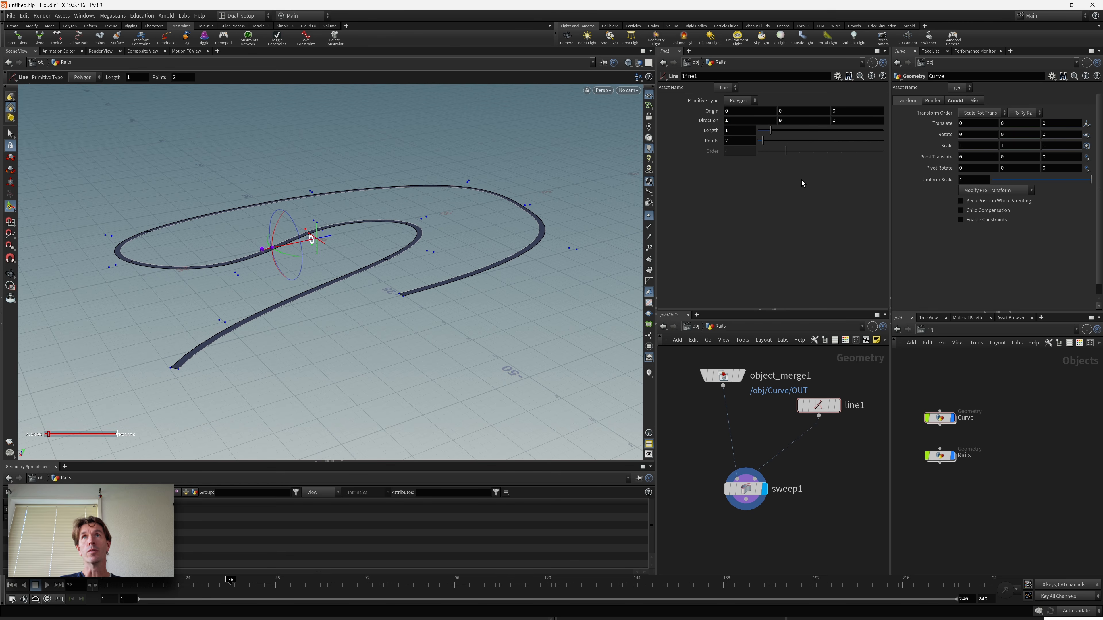
- Examine the flat swept ribbon up close, checking its segments along the bends and at its open end
right_click_drag(320, 307, 450, 271, "alt")
middle_click_drag(283, 328, 377, 258, "alt")
left_click_drag(347, 261, 393, 269, "alt")
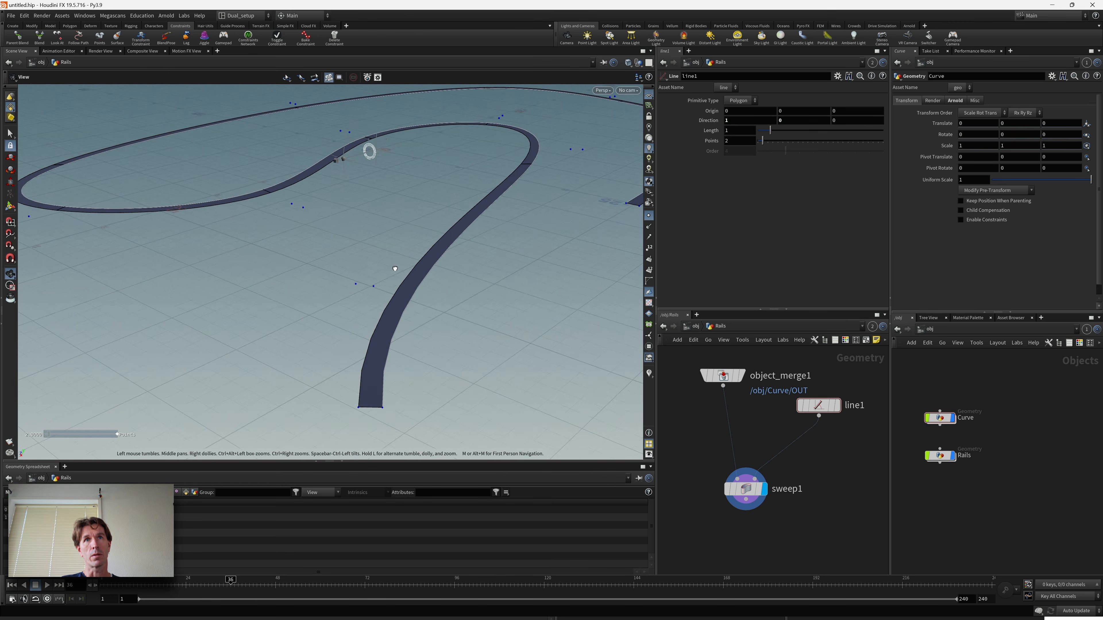
middle_click_drag(399, 272, 385, 256, "alt")
right_click_drag(384, 256, 445, 276, "alt")
middle_click_drag(445, 276, 426, 244, "alt")
right_click_drag(425, 244, 406, 251, "alt")
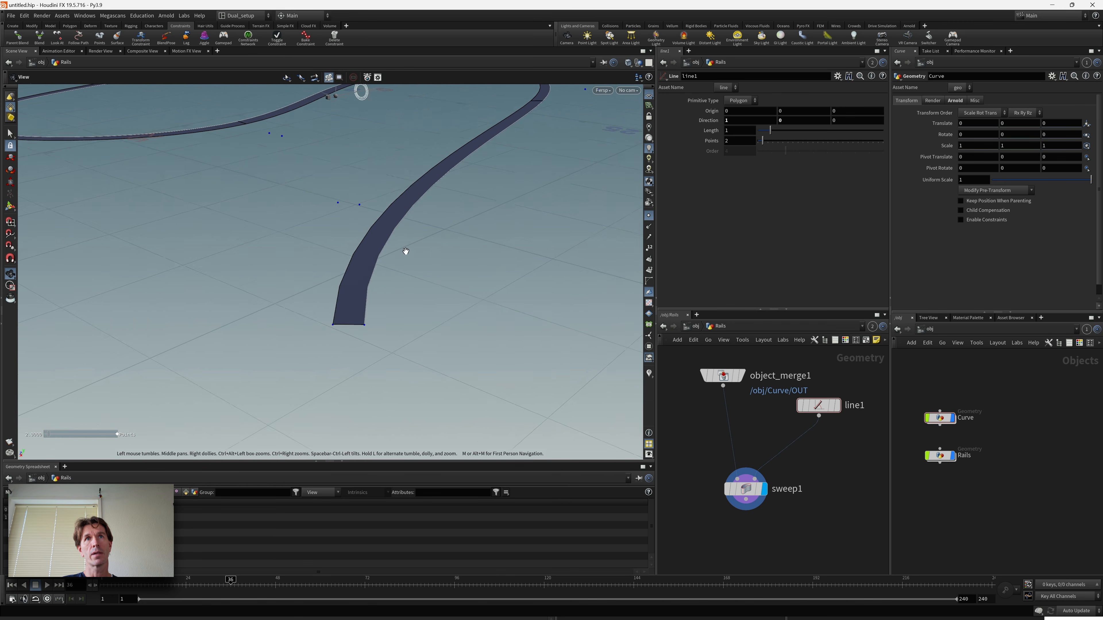
middle_click_drag(406, 251, 386, 262, "alt")
right_click_drag(295, 298, 316, 305, "alt")
right_click_drag(392, 298, 348, 302, "alt")
left_click_drag(347, 302, 371, 329, "alt")
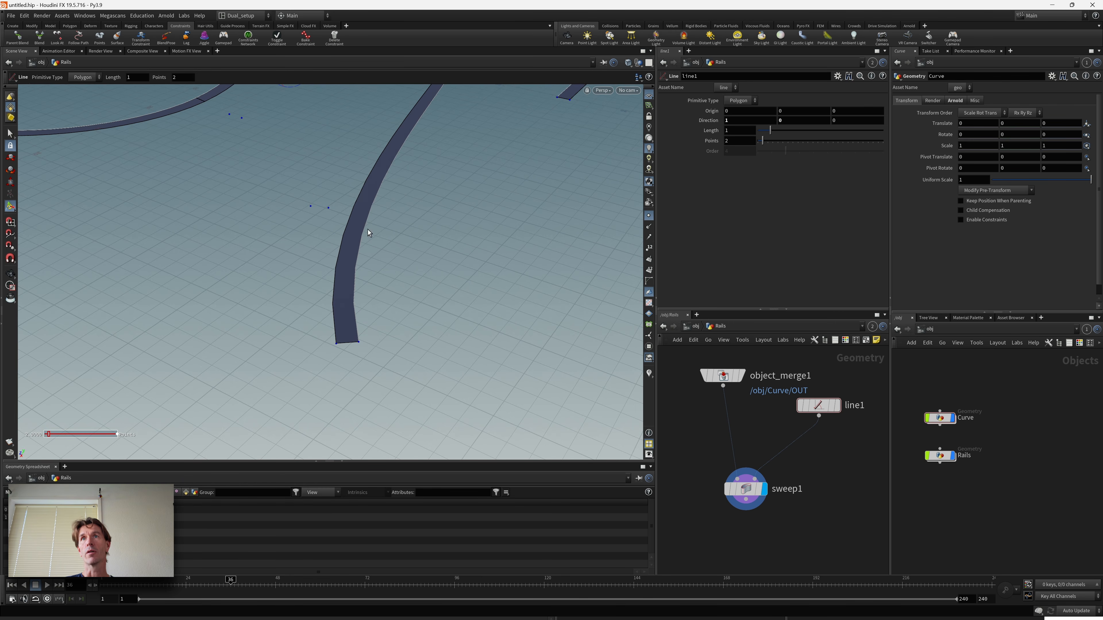
right_click_drag(399, 273, 305, 276, "alt")
middle_click_drag(380, 265, 361, 333, "alt")
right_click_drag(424, 289, 394, 296, "alt")
middle_click_drag(394, 295, 366, 328, "alt")
left_click_drag(367, 328, 355, 321, "alt")
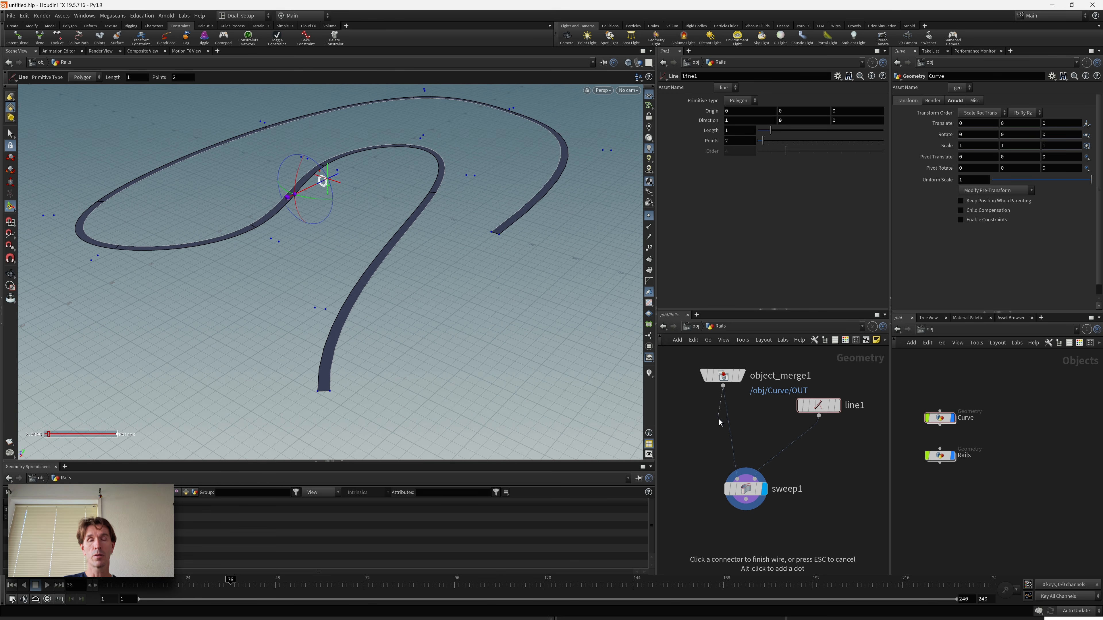
- Insert a Resample node between object_merge1 and sweep1
key("Tab")
type("res")
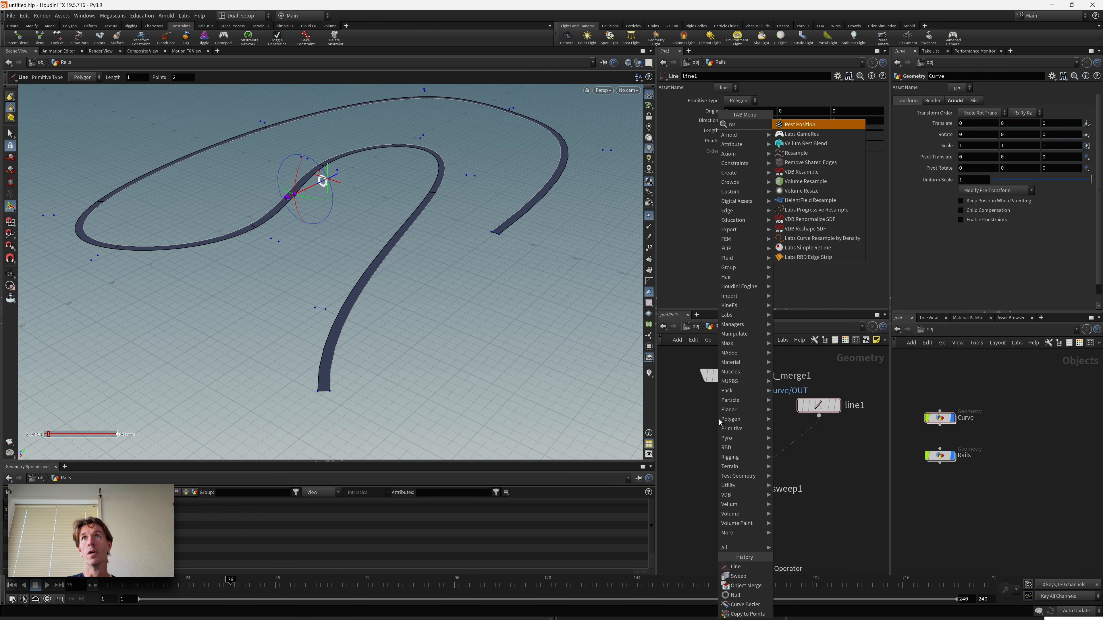
key("Down")
key("Down")
key("Down")
key("Return")
left_click(723, 421)
- Set the Resample node's maximum segment length to 0.5
right_click_drag(340, 379, 441, 380, "alt")
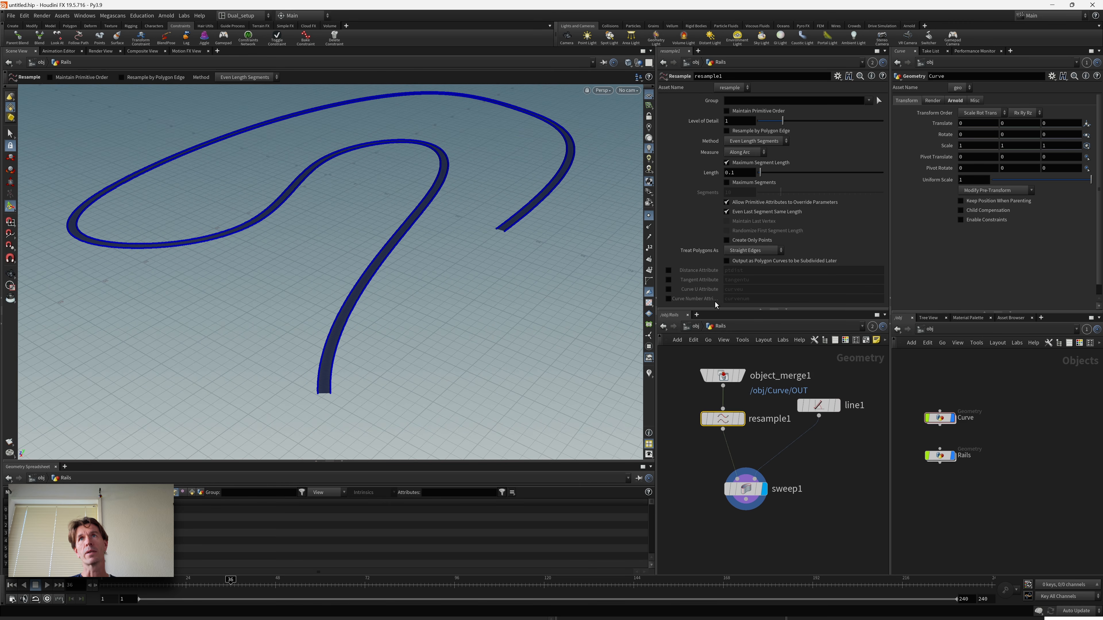
left_click(747, 176)
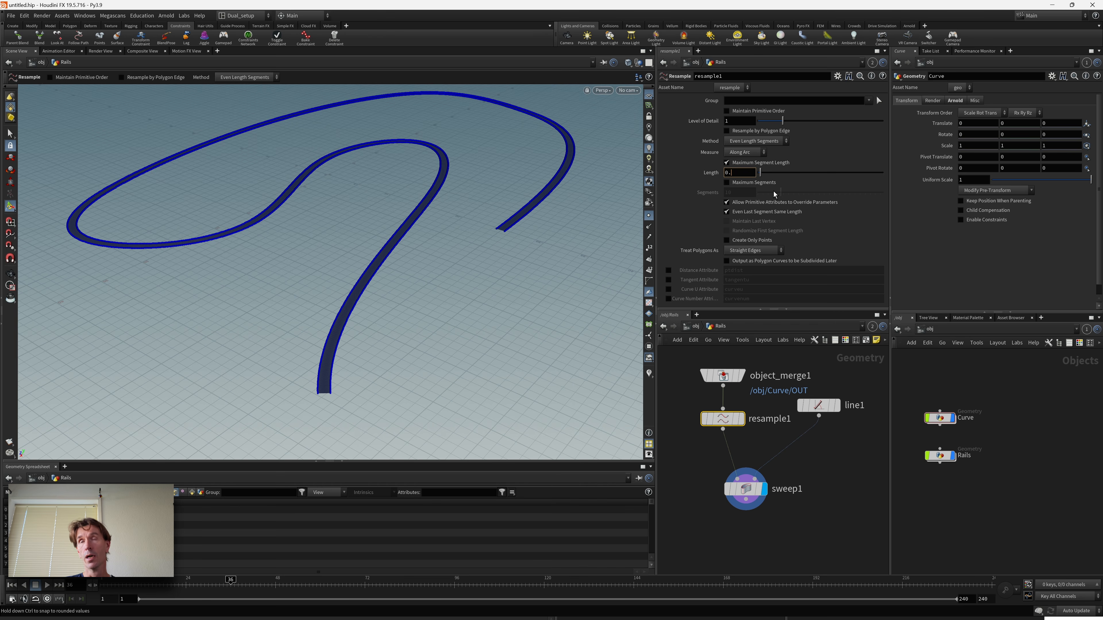
key("Return")
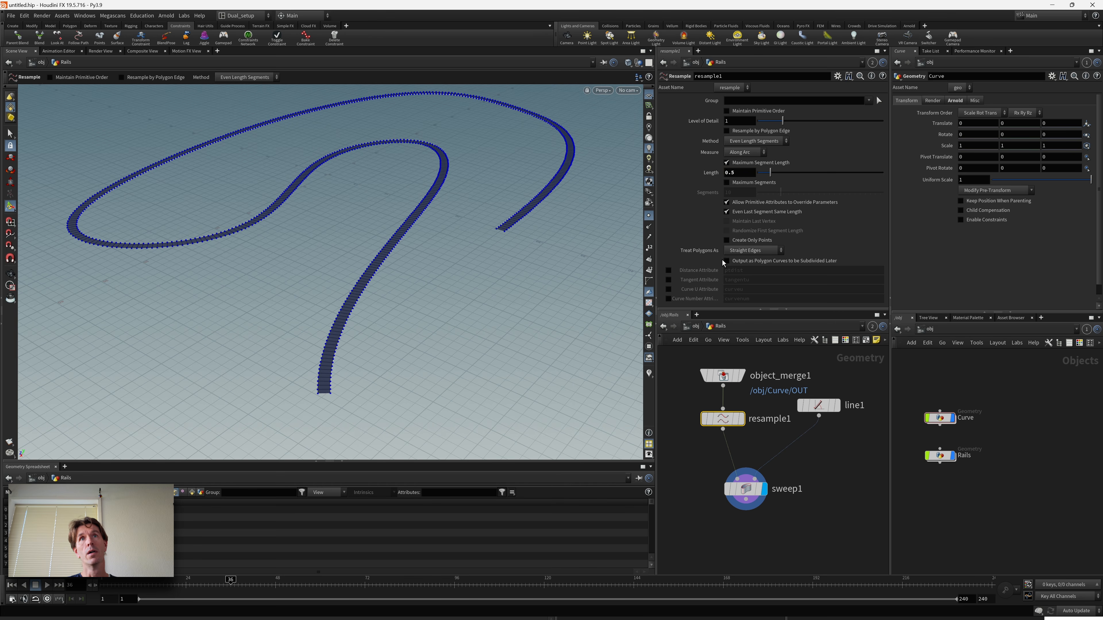
mouse_move(476, 342)
right_mouse_down("alt")
mouse_move(494, 317)
mouse_move(471, 325)
right_mouse_up("alt")
middle_click_drag(470, 325, 458, 310, "alt")
right_click_drag(458, 310, 458, 304, "alt")
mouse_move(458, 305)
left_mouse_down("alt")
mouse_move(383, 346)
mouse_move(462, 302)
left_mouse_up("alt")
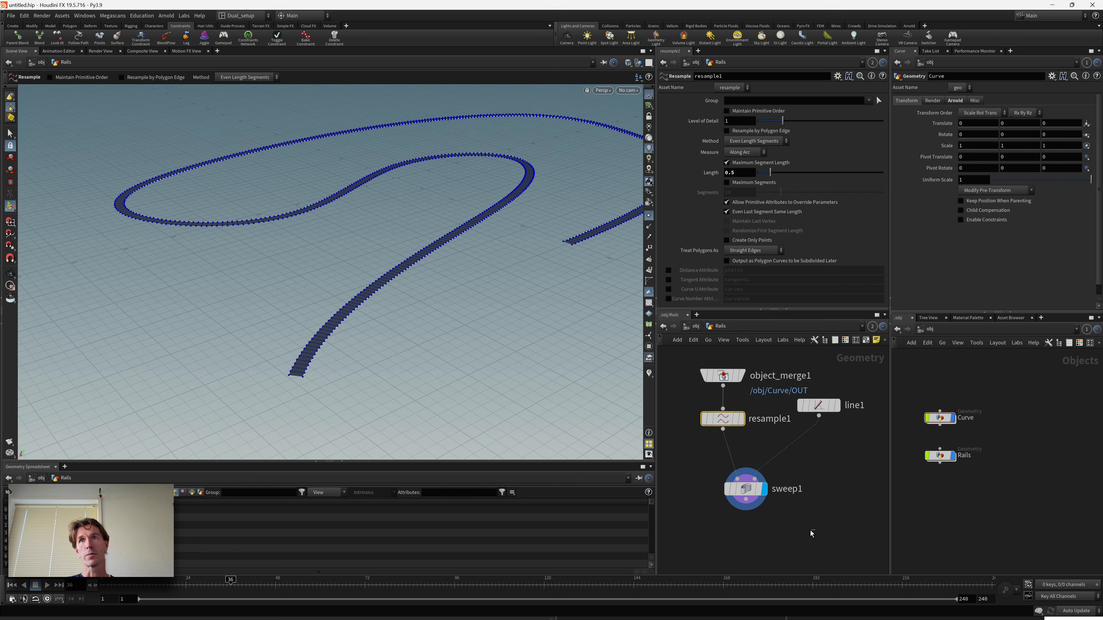
- Select the line1 node and display object_merge1 to view the original curve without the sweep
left_click(746, 489)
scroll(804, 517, "up", 2)
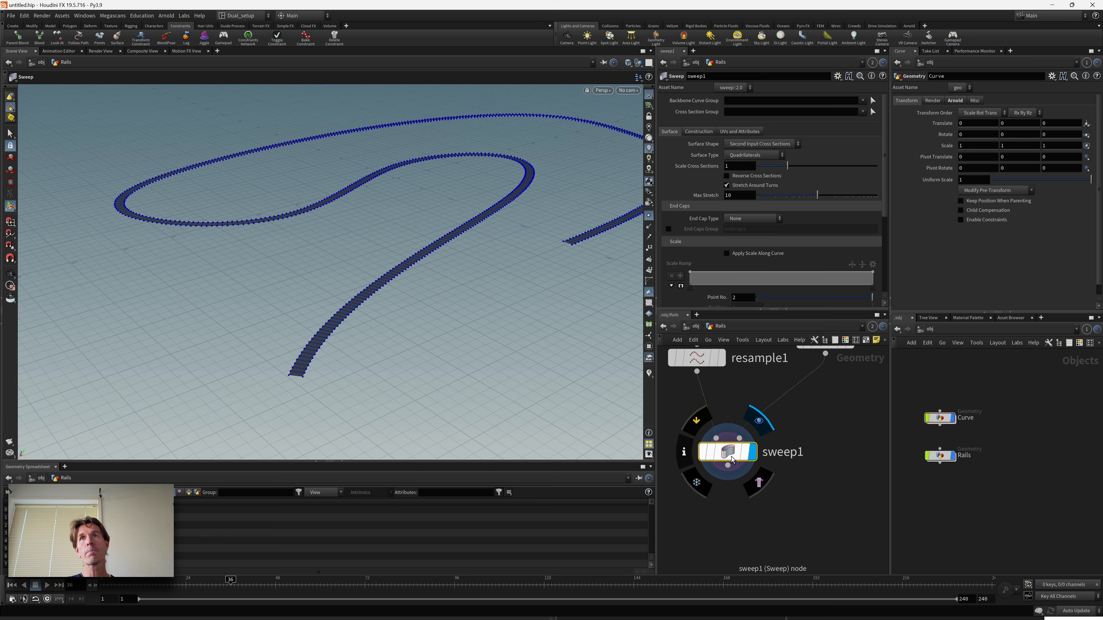
key("h")
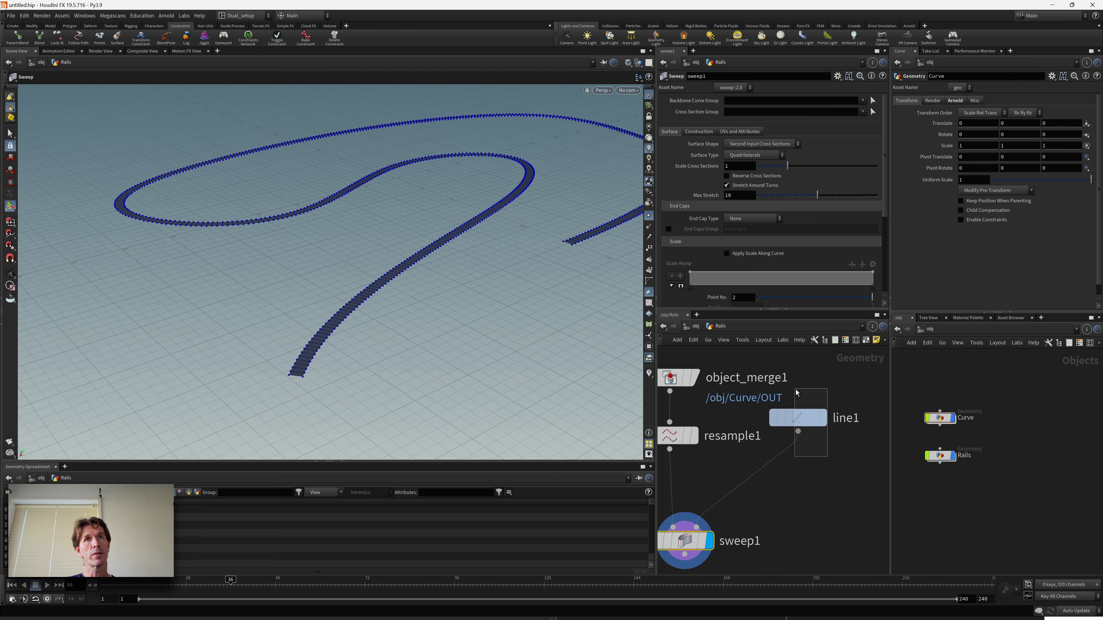
left_click_drag(796, 390, 794, 388)
right_click_drag(349, 367, 394, 345, "alt")
middle_click_drag(394, 345, 410, 335, "alt")
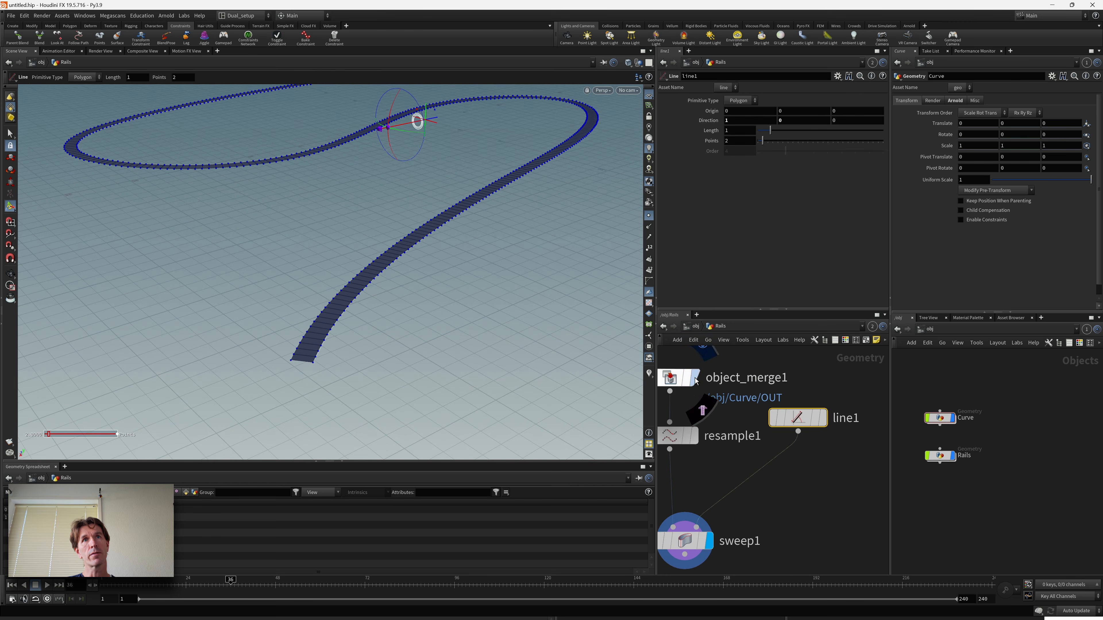
left_click(695, 379)
scroll(338, 356, "up", 5)
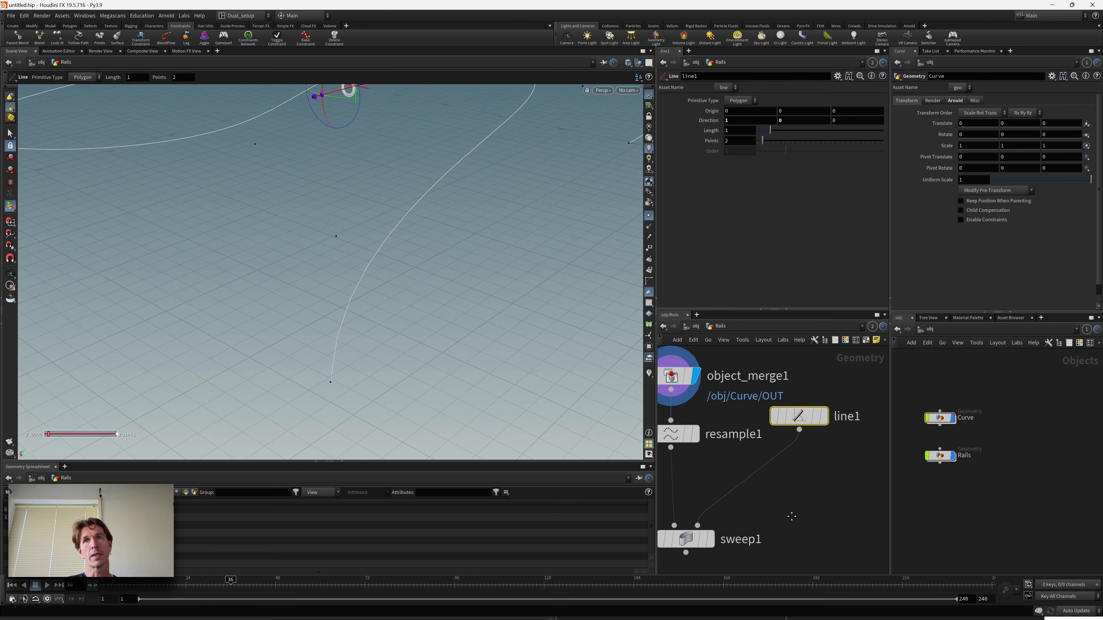
- Display the sweep1 result and set the line1 node's length to 1.9 to widen the ribbon
middle_click_drag(719, 549, 748, 515)
left_click(738, 507)
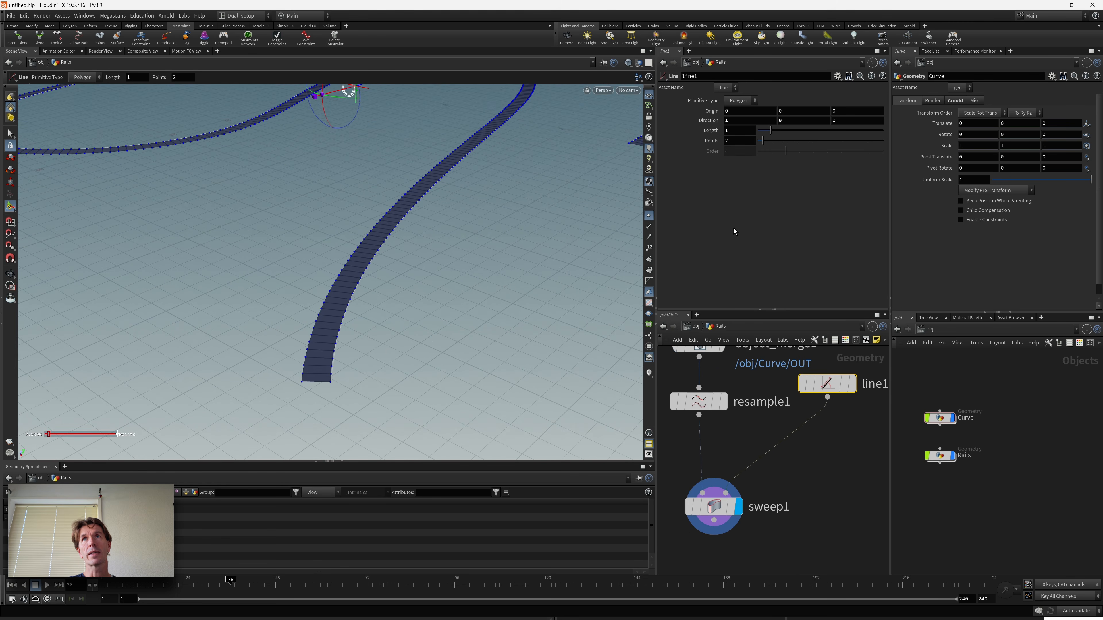
mouse_move(738, 131)
middle_mouse_down()
mouse_move(804, 129)
mouse_move(740, 133)
middle_mouse_up()
- Try to copy the line1 node's Length parameter and paste it as expressions/channels into its X origin
middle_click_drag(727, 376, 745, 440)
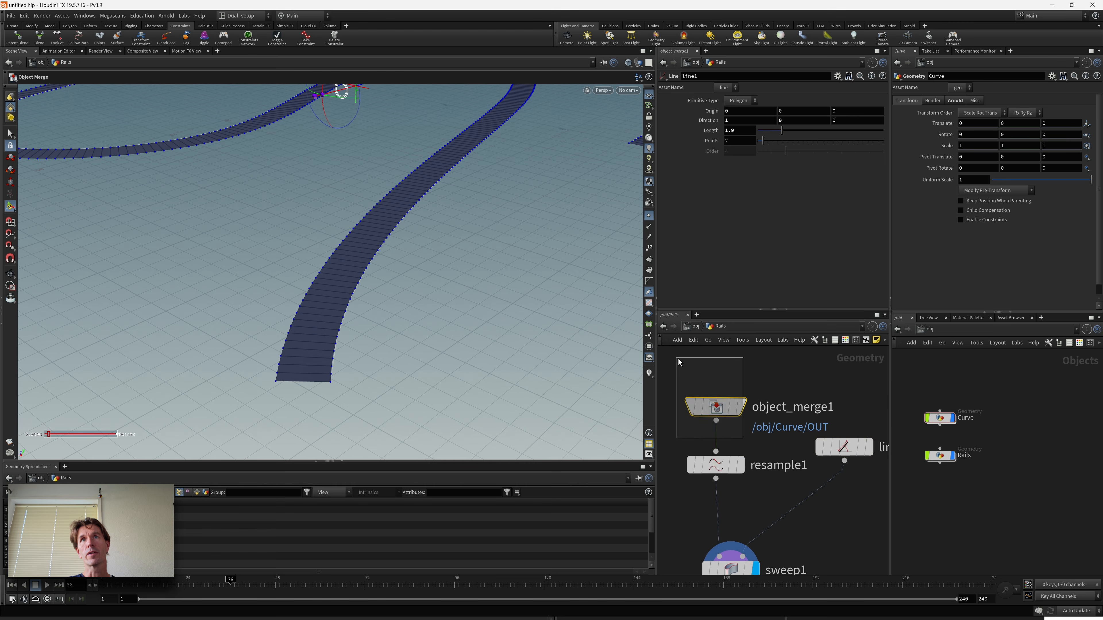
left_click(730, 408)
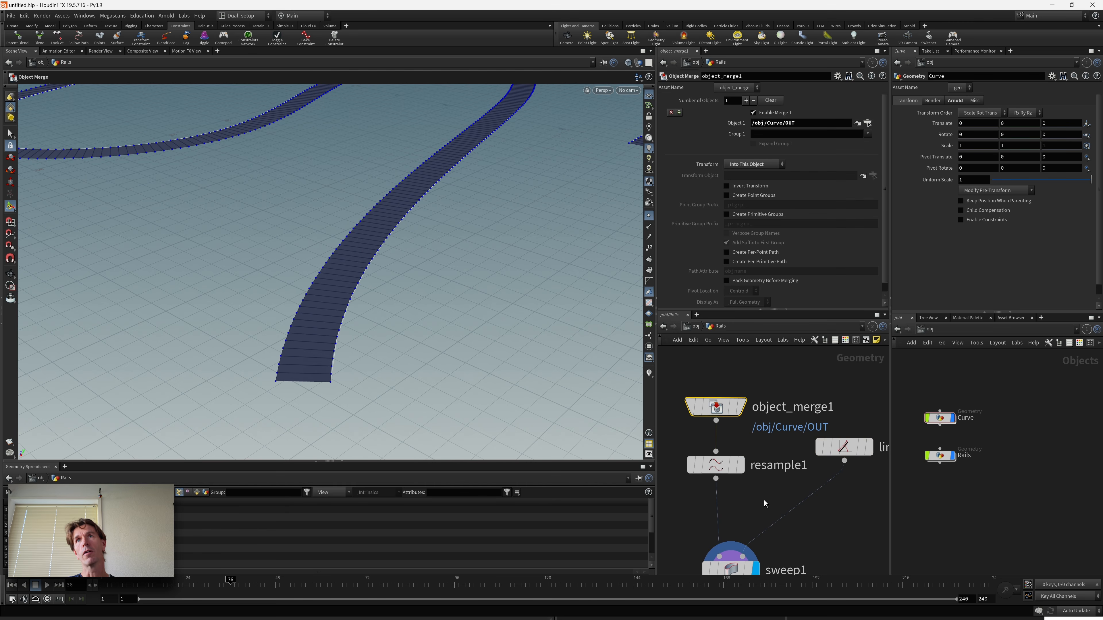
middle_click_drag(858, 520, 847, 537)
left_click(833, 463)
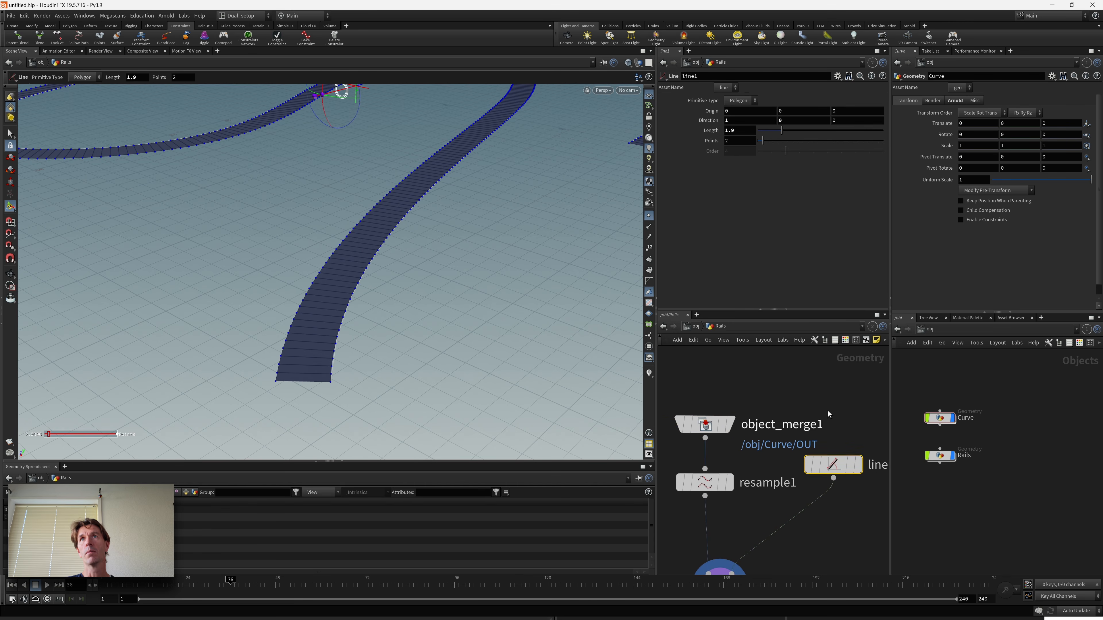
middle_click_drag(828, 411, 804, 415)
right_click(741, 137)
key("Escape")
right_click(736, 131)
left_click(756, 214)
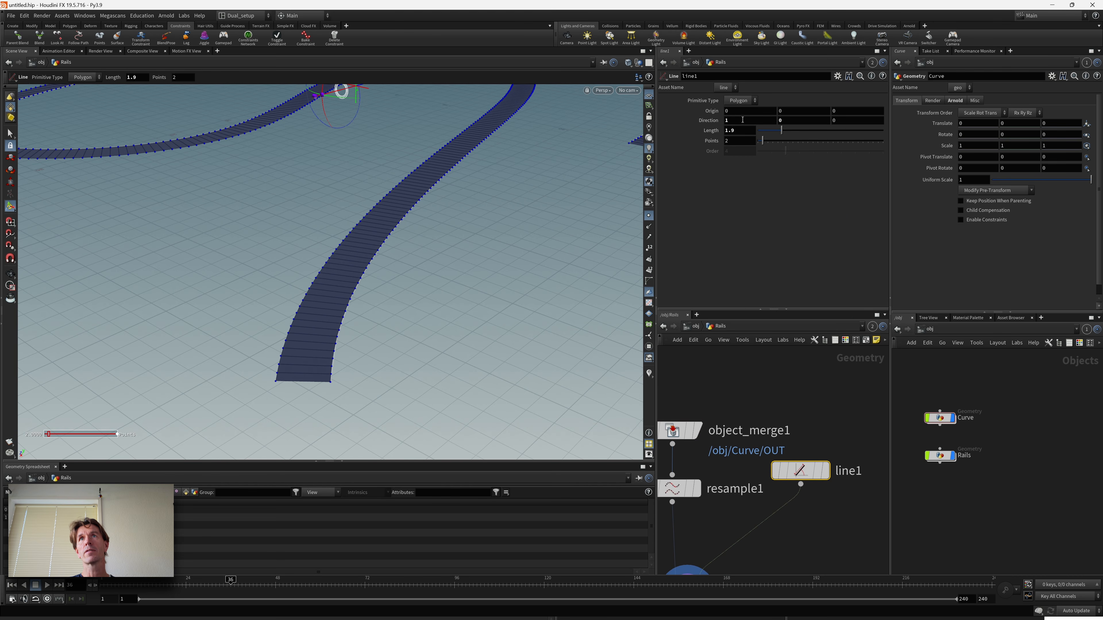
right_click(737, 112)
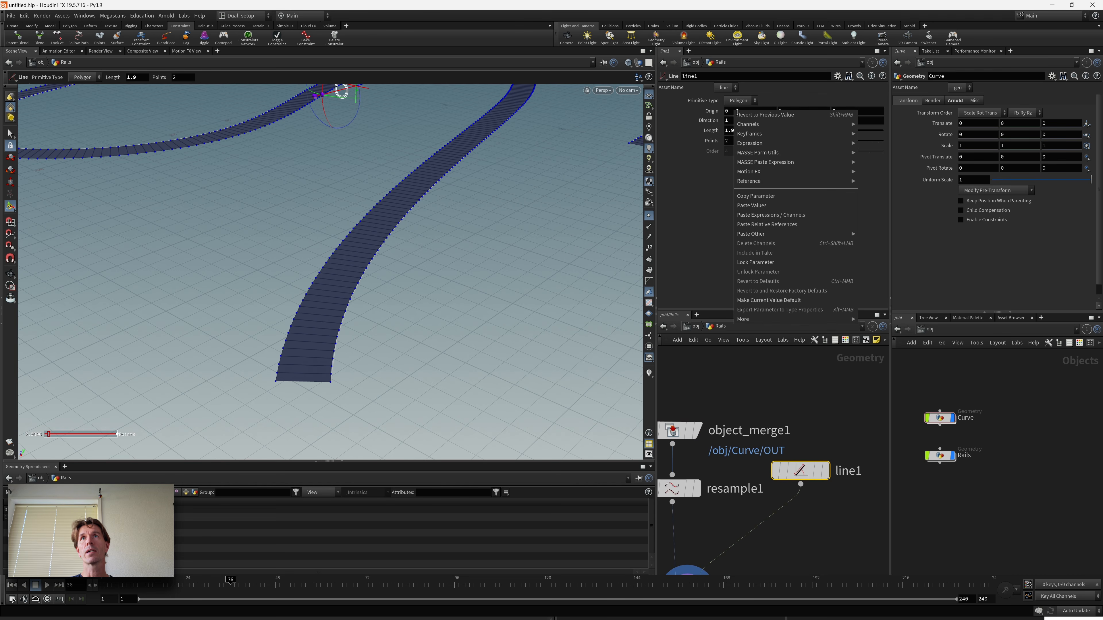
left_click(769, 215)
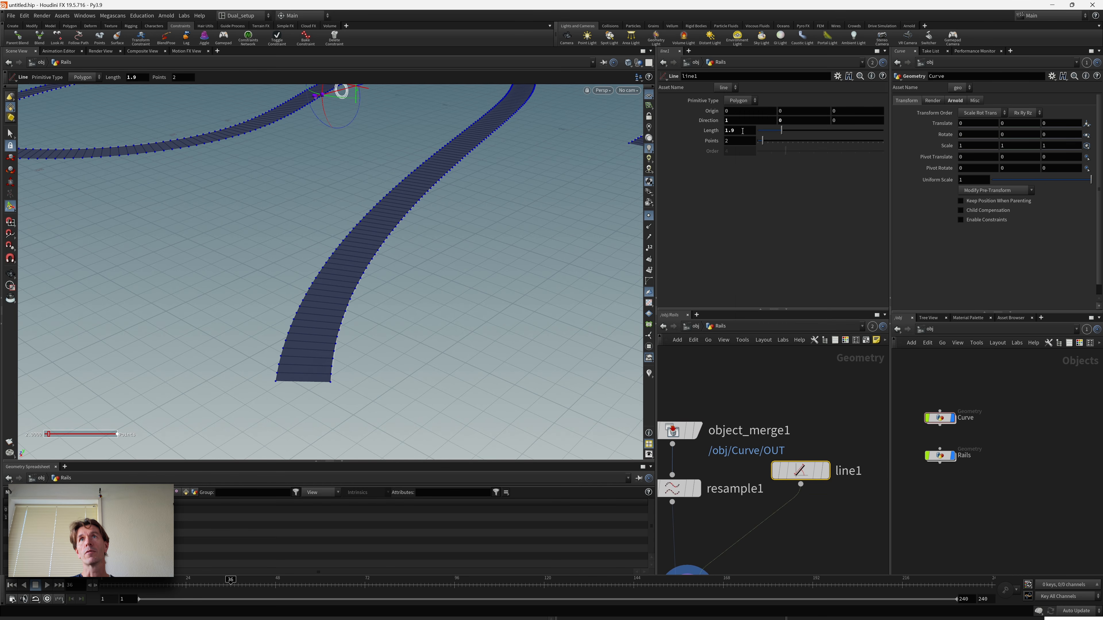
- Copy the line1 node's Length parameter and paste it as a relative reference into the X origin
right_click(743, 131)
left_click(769, 217)
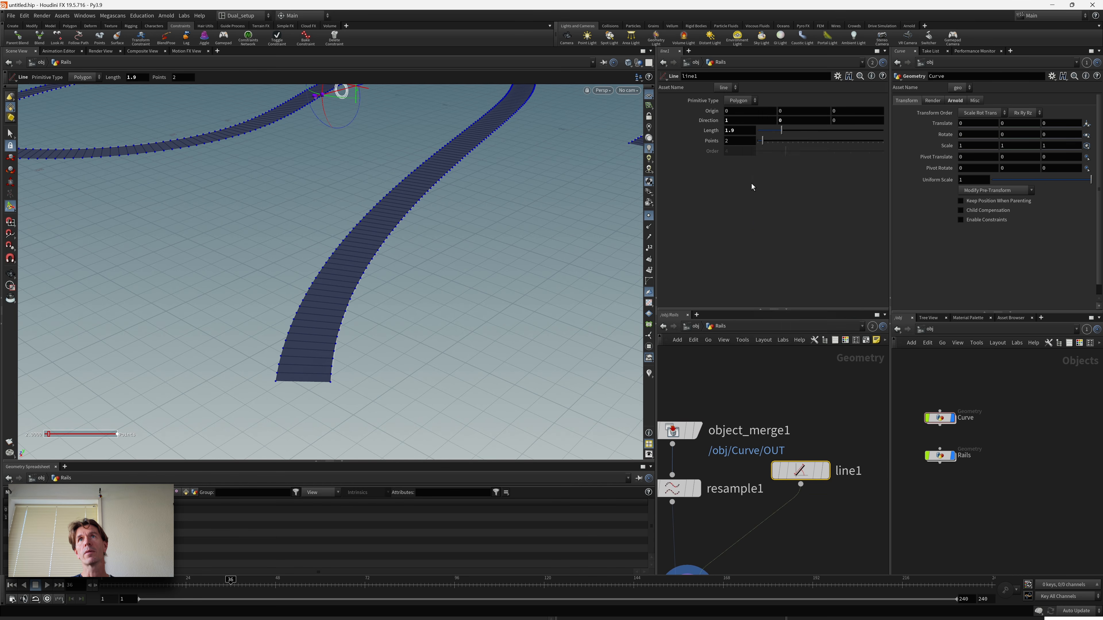
right_click(737, 114)
left_click(777, 226)
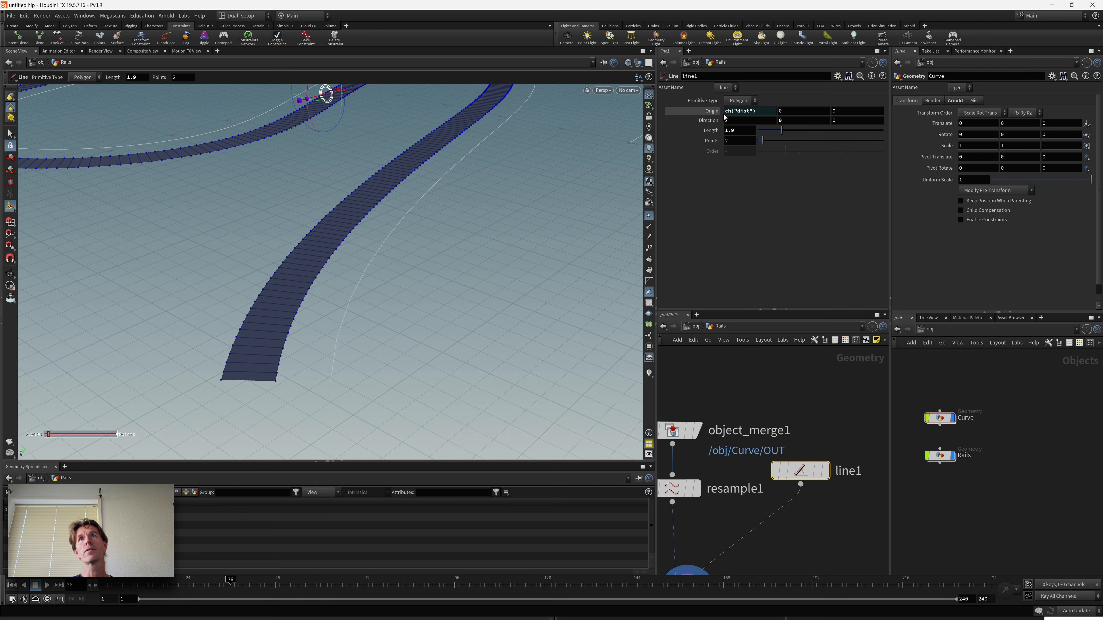
- Center the line on the path by changing its X origin expression to -0.5*ch("dist")
left_click(725, 111)
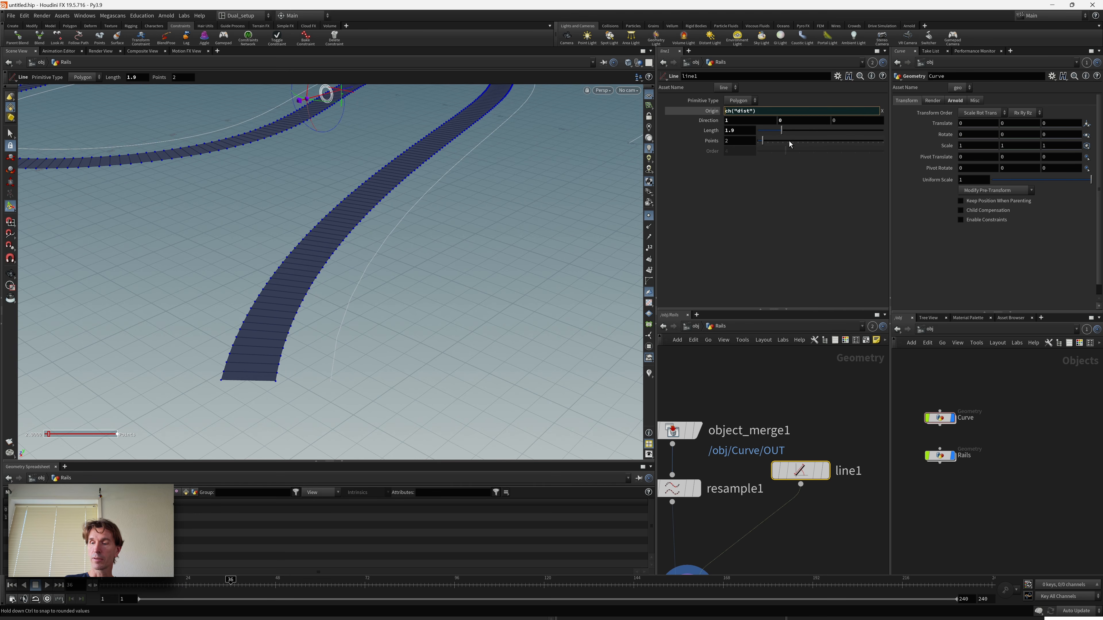
type("-0.5*")
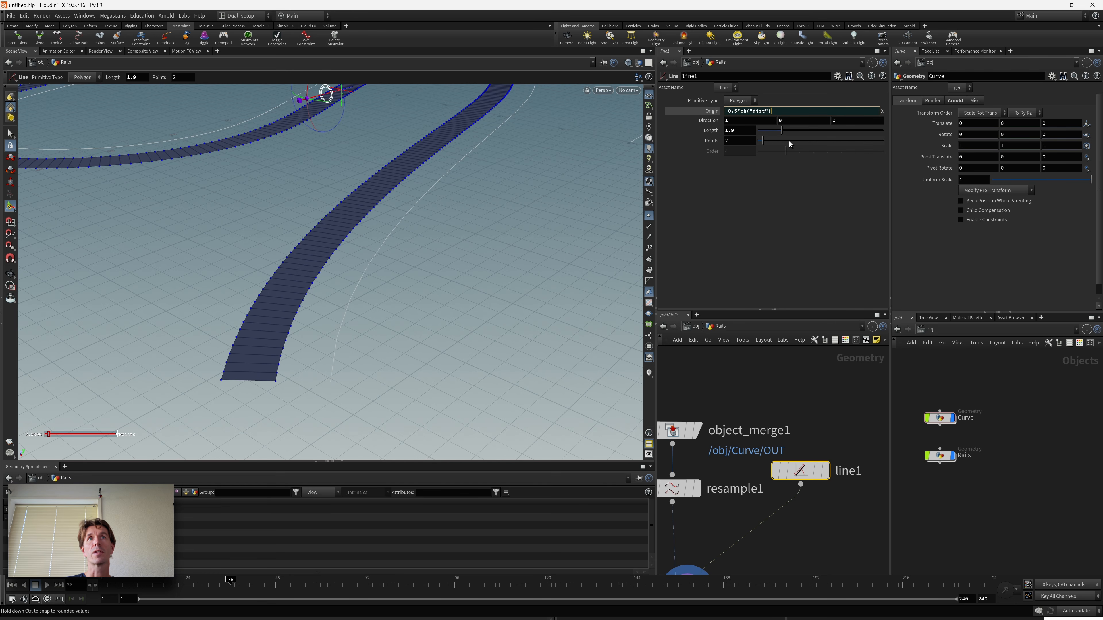
key("Return")
key("Escape")
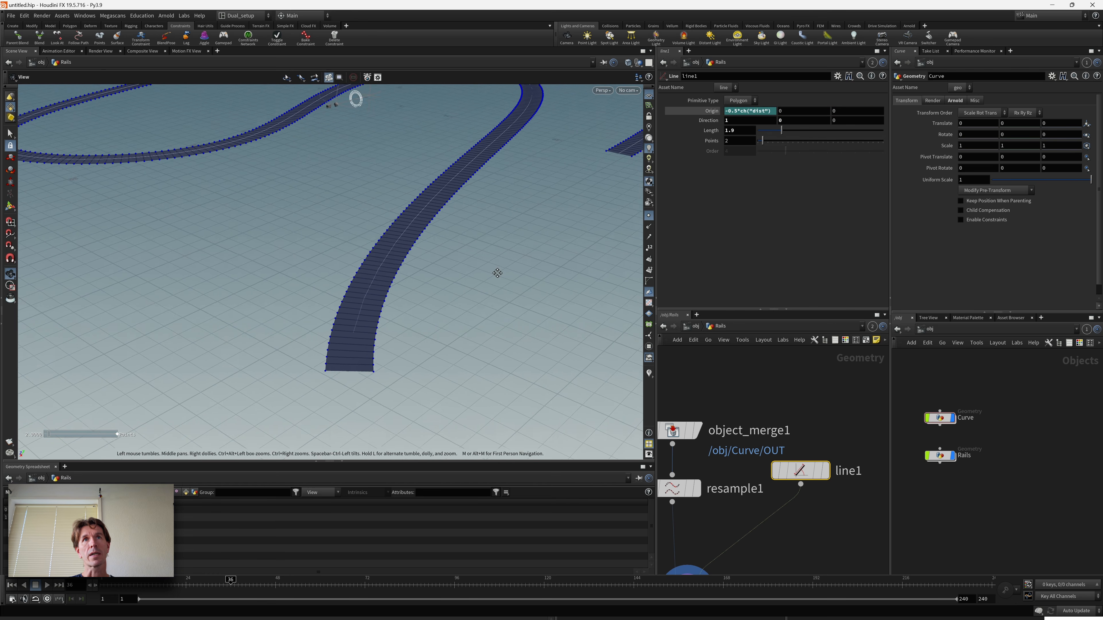
- Narrow the centered ribbon by setting the line1 node's length to 1.4
middle_click_drag(497, 273, 477, 303)
left_click_drag(477, 302, 454, 322)
middle_click_drag(487, 290, 477, 332)
right_click_drag(477, 332, 441, 336)
middle_click_drag(470, 328, 465, 334)
right_click_drag(465, 335, 456, 335)
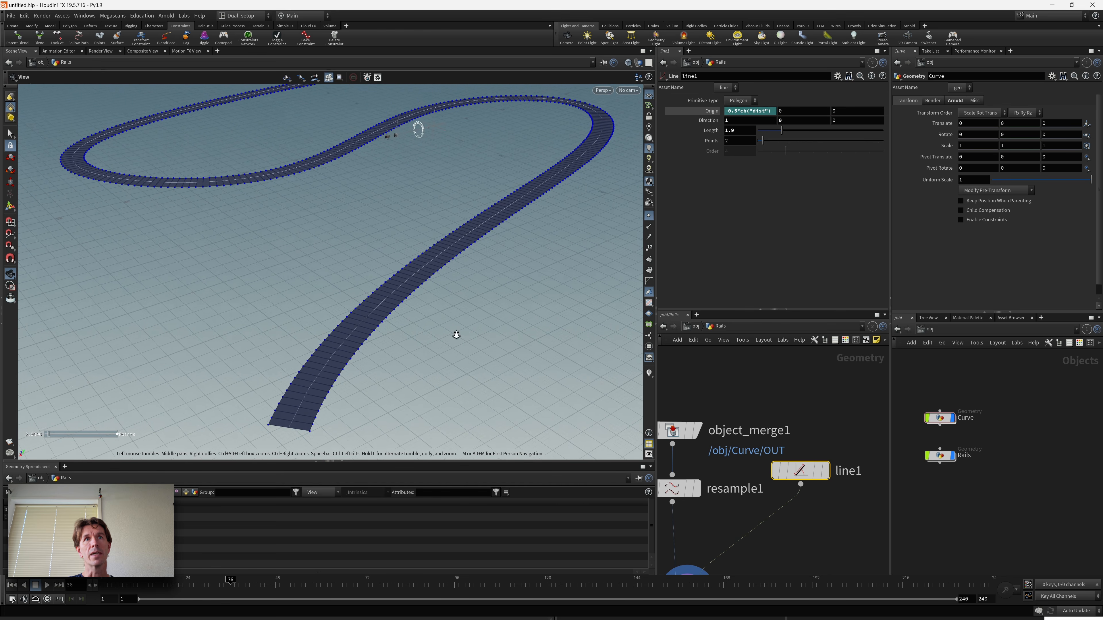
key("Return")
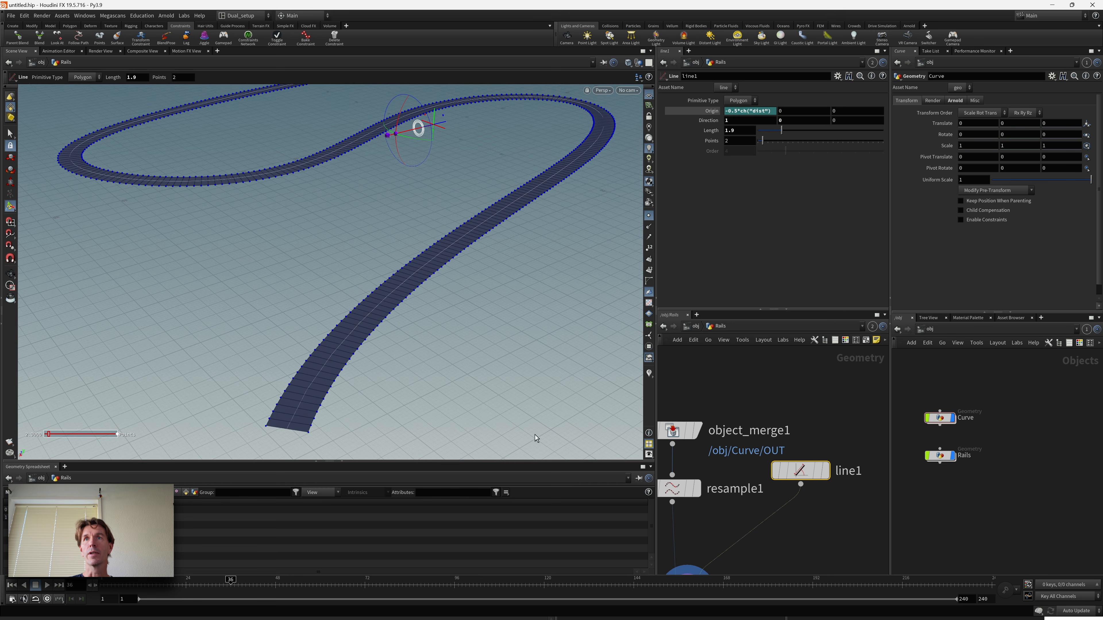
left_click_drag(782, 130, 790, 134)
left_click_drag(800, 135, 779, 131)
- Append an Add node to the output of sweep1 and display its result
middle_click_drag(790, 425, 804, 345)
middle_click_drag(813, 459, 829, 399)
middle_click_drag(757, 523, 775, 508)
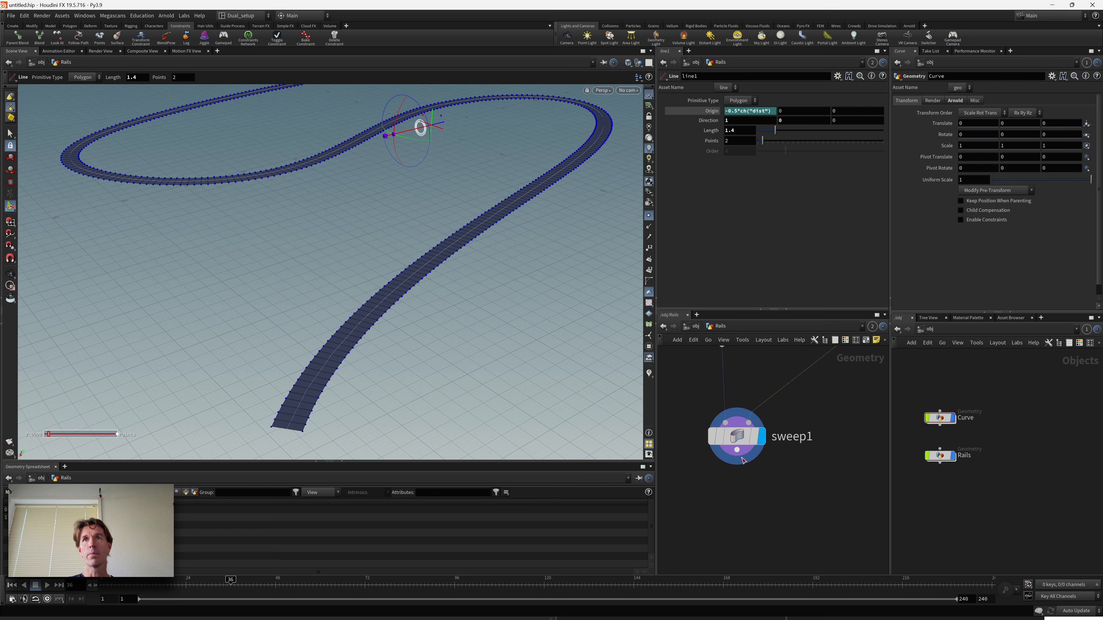
key("Tab")
type("add")
key("Return")
left_click(730, 494)
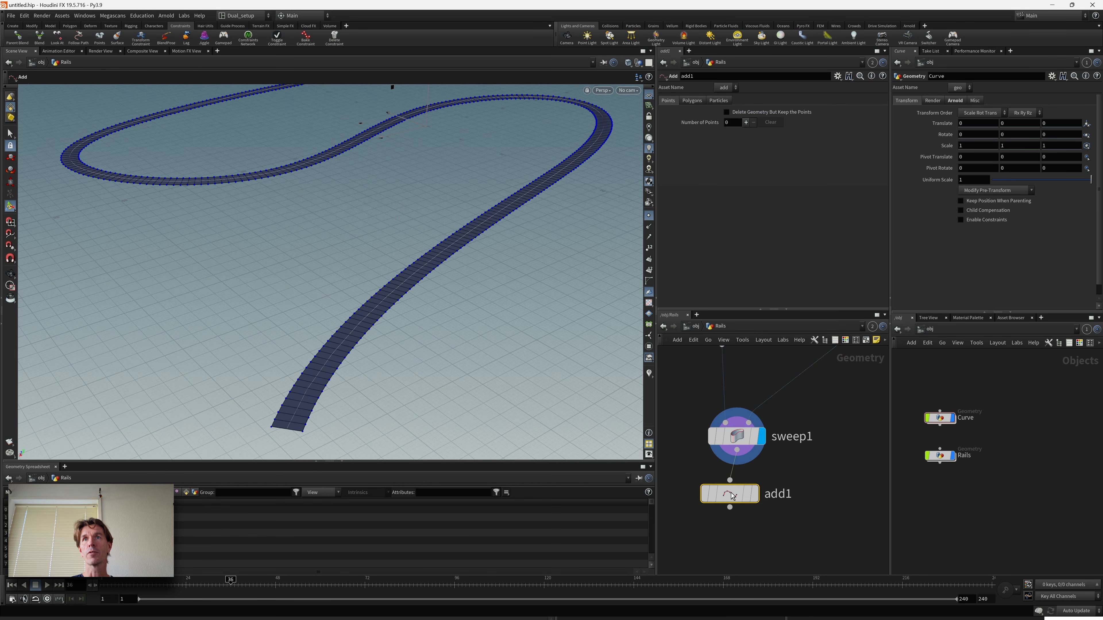
left_click(758, 494)
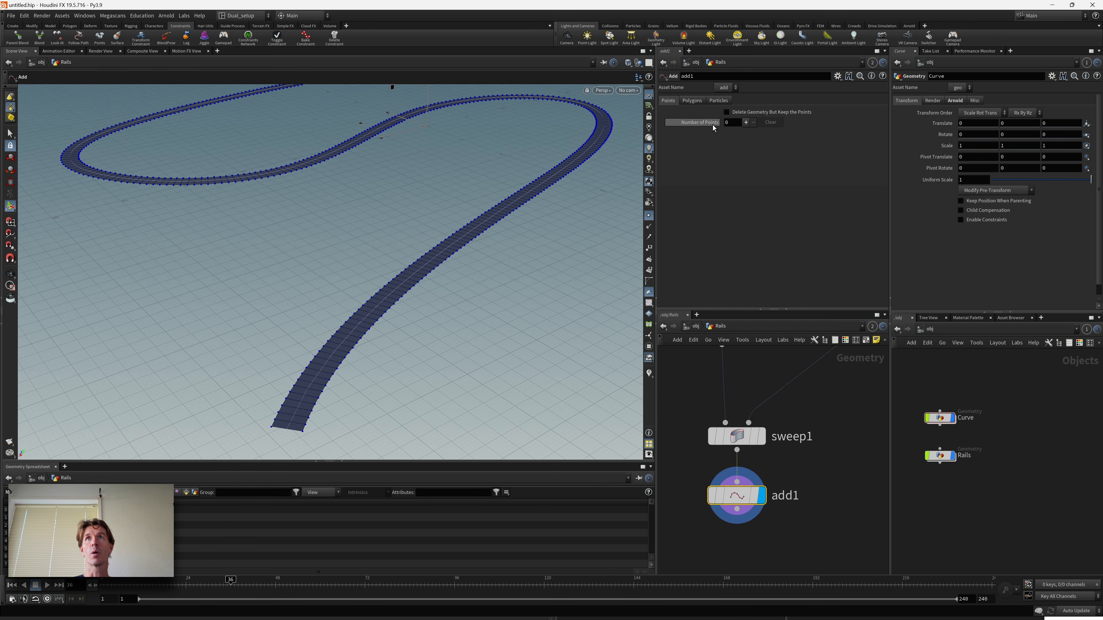
- Make the add1 node delete the swept geometry but keep its points
left_click(727, 113)
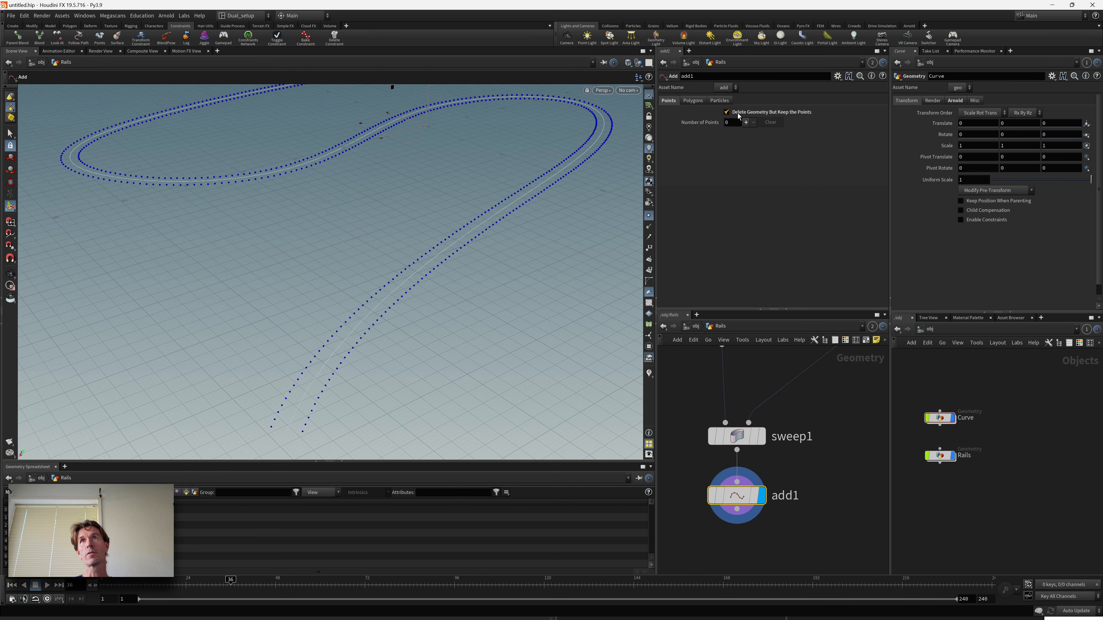
left_click_drag(811, 540, 708, 479)
left_click(825, 474)
middle_click_drag(806, 526, 812, 440)
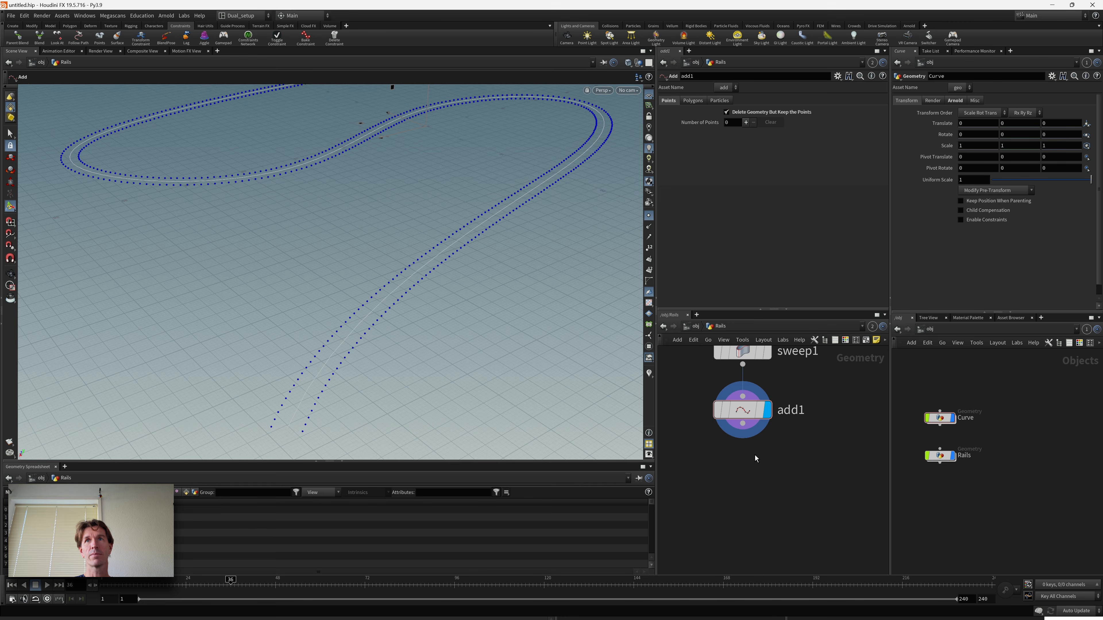
- Show point numbers and examine up close how the two rows of points are numbered from the open end
right_click_drag(365, 384, 406, 356, "alt")
middle_click_drag(339, 389, 320, 285, "alt")
right_click_drag(320, 285, 268, 263, "alt")
left_click(649, 248)
middle_click_drag(500, 97, 436, 243, "alt")
middle_click_drag(543, 189, 367, 229, "alt")
middle_click_drag(465, 404, 418, 259, "alt")
middle_click_drag(373, 178, 324, 319, "alt")
right_click_drag(324, 320, 572, 270)
middle_click_drag(323, 326, 310, 285)
left_click_drag(310, 286, 272, 323)
middle_click_drag(273, 322, 506, 271, "alt")
right_click_drag(246, 343, 420, 319, "alt")
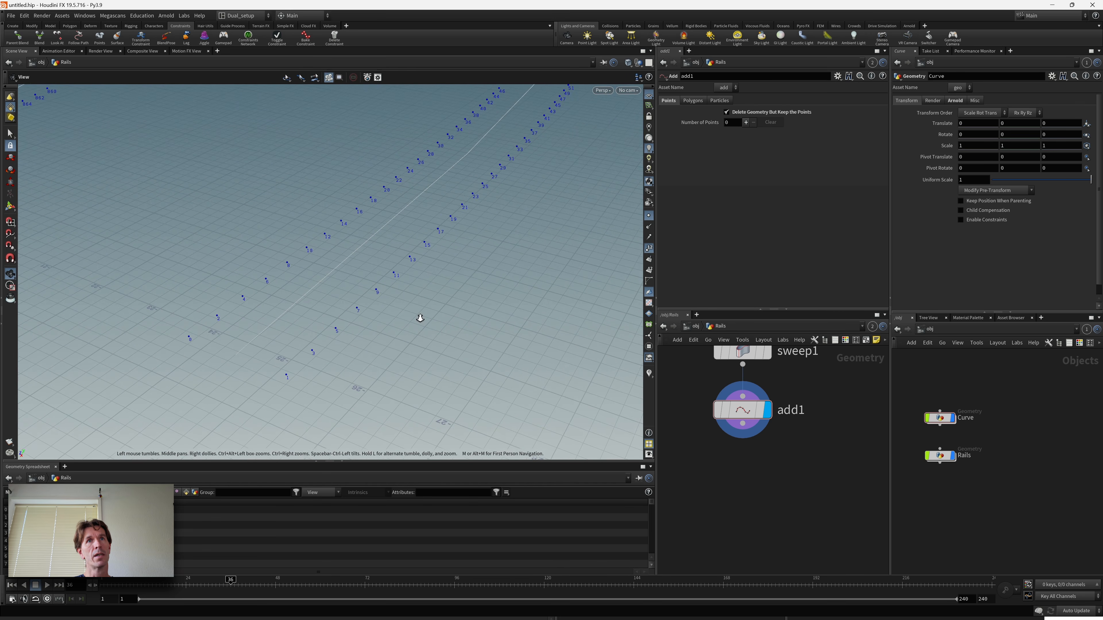
key("Escape")
left_click_drag(224, 340, 257, 333)
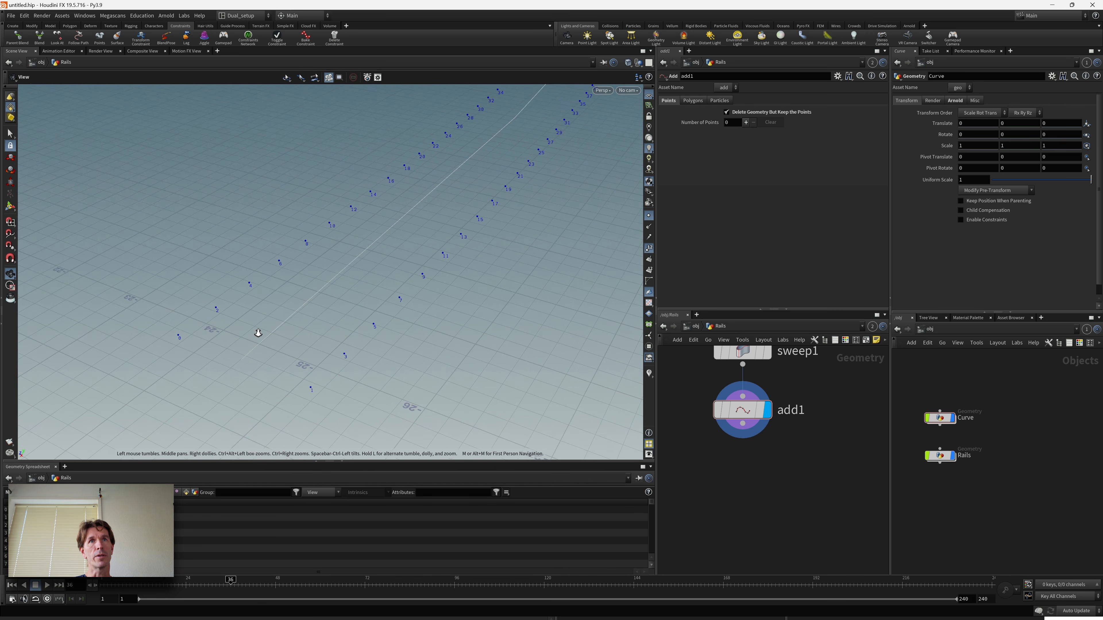
middle_click_drag(213, 369, 224, 345)
key("Return")
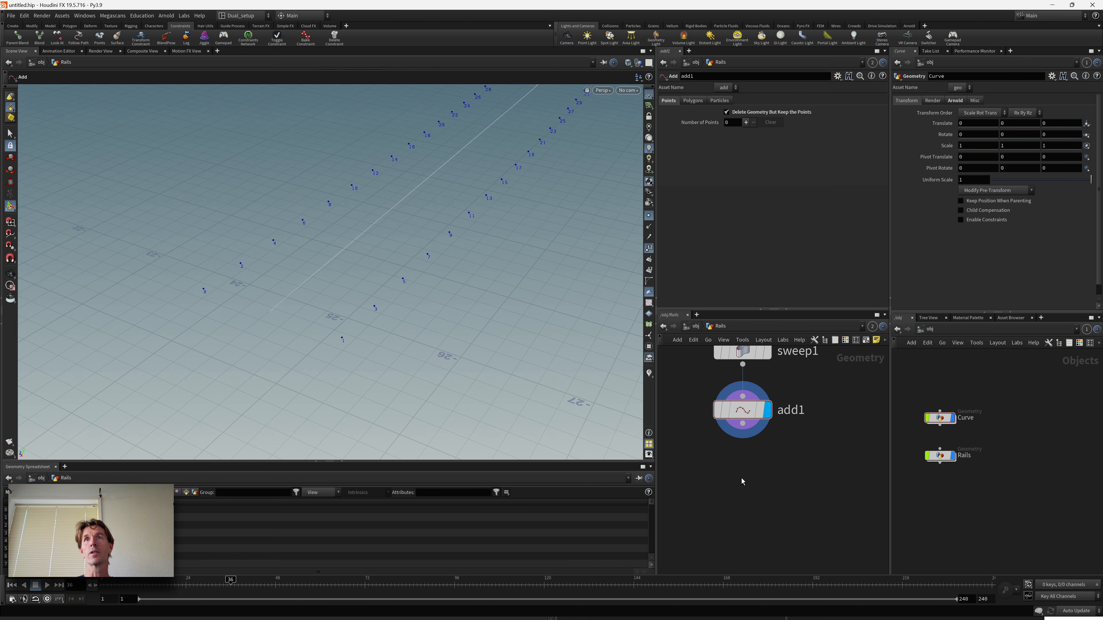
- Append a second Add node below add1 and display its result
key("Tab")
type("ad")
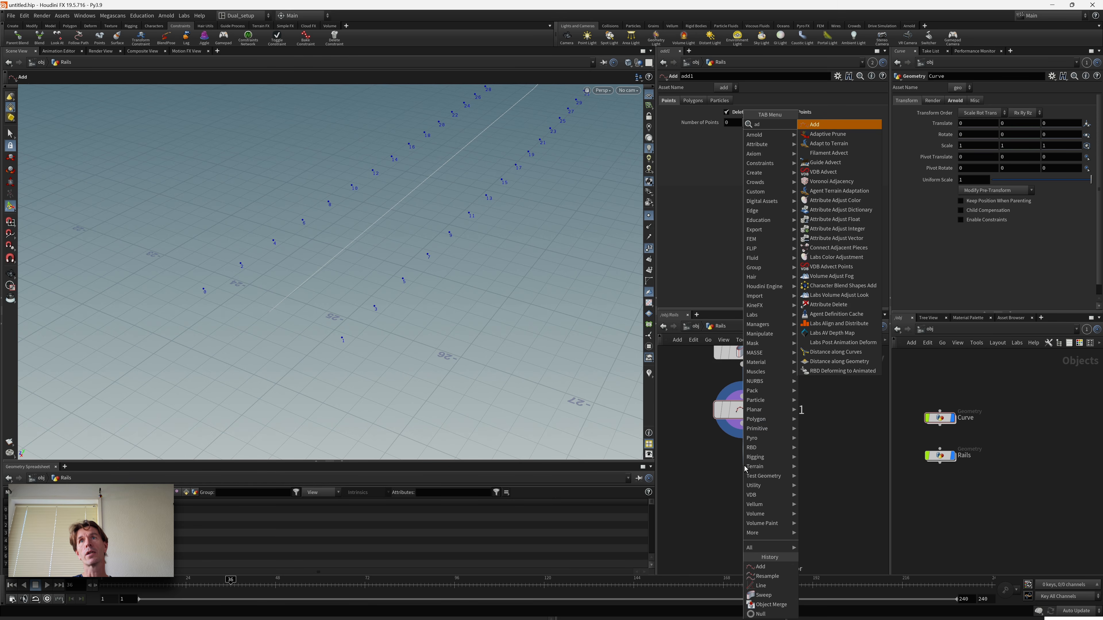
key("Return")
left_click(745, 475)
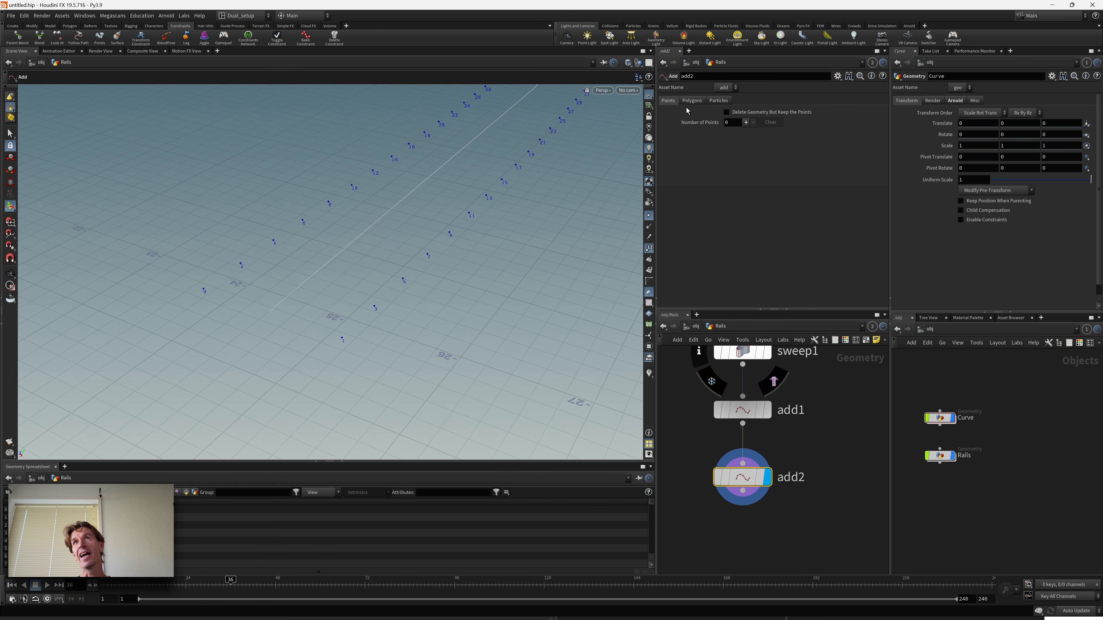
- Have add2 build polygons by group, using the Skip every Nth point mode to connect each row of points
left_click(693, 101)
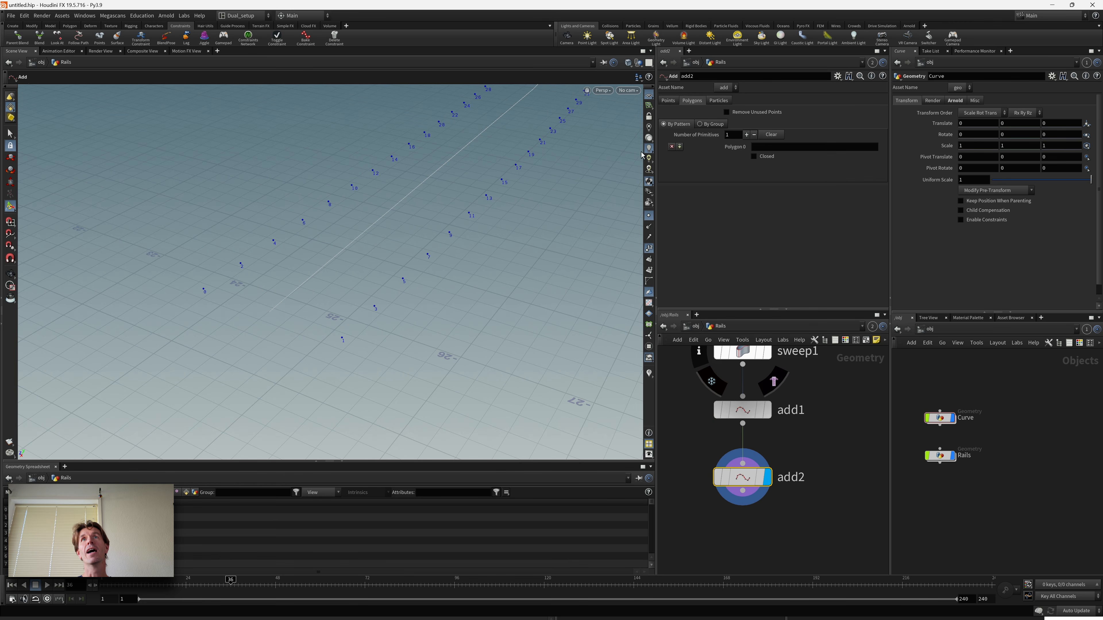
left_click(711, 126)
left_click(749, 147)
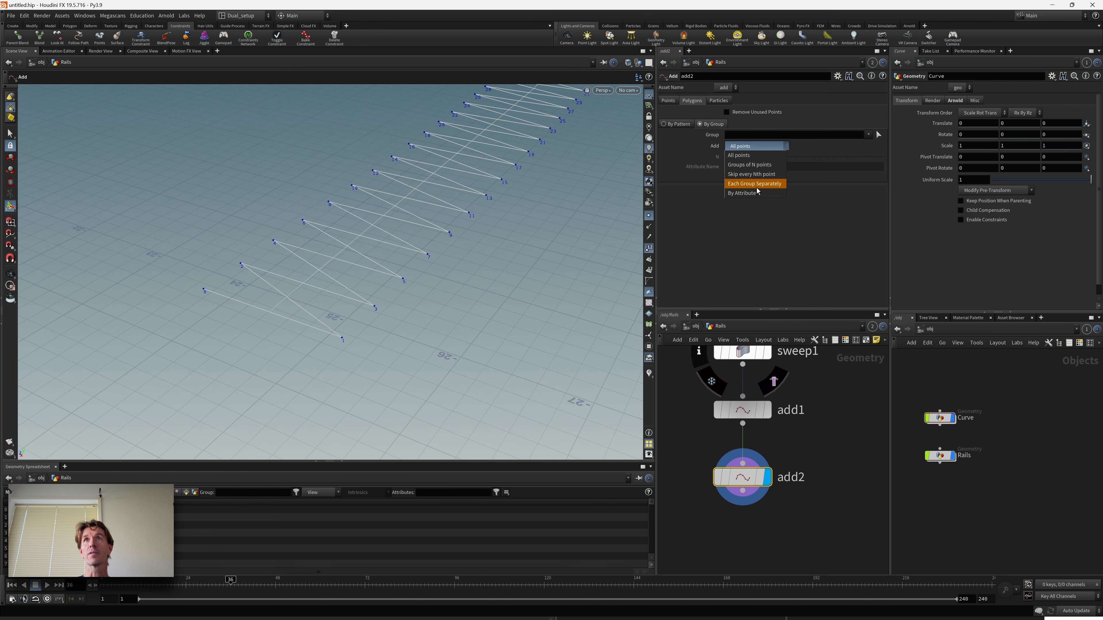
left_click(751, 174)
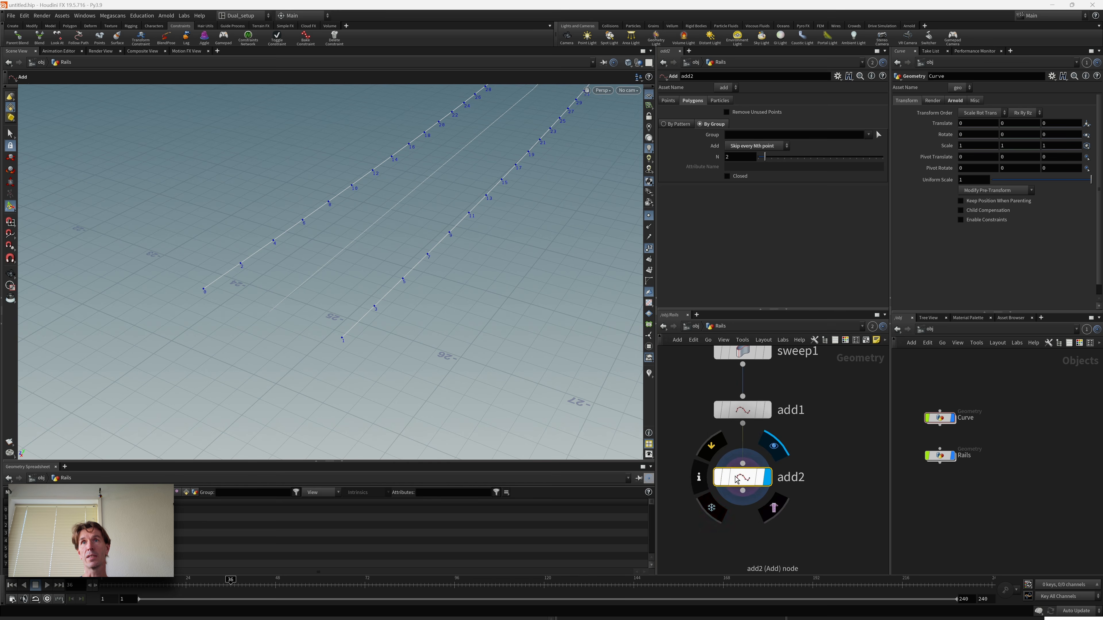
left_click(699, 477)
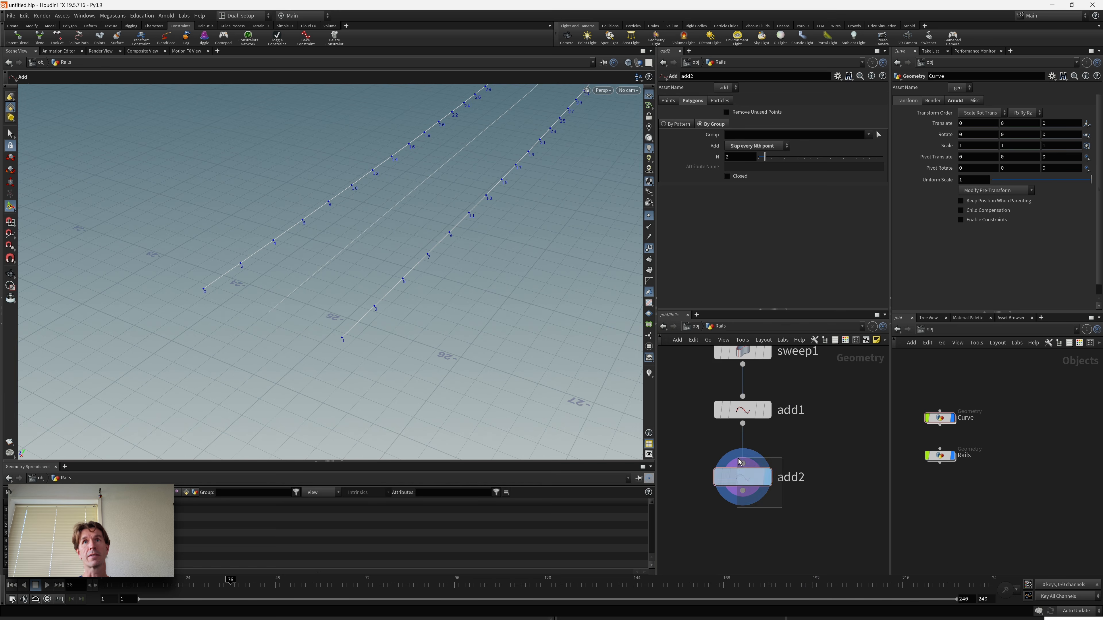
- Hide the point numbers and point markers in the viewport, leaving only the rail curves
scroll(465, 298, "down", 5)
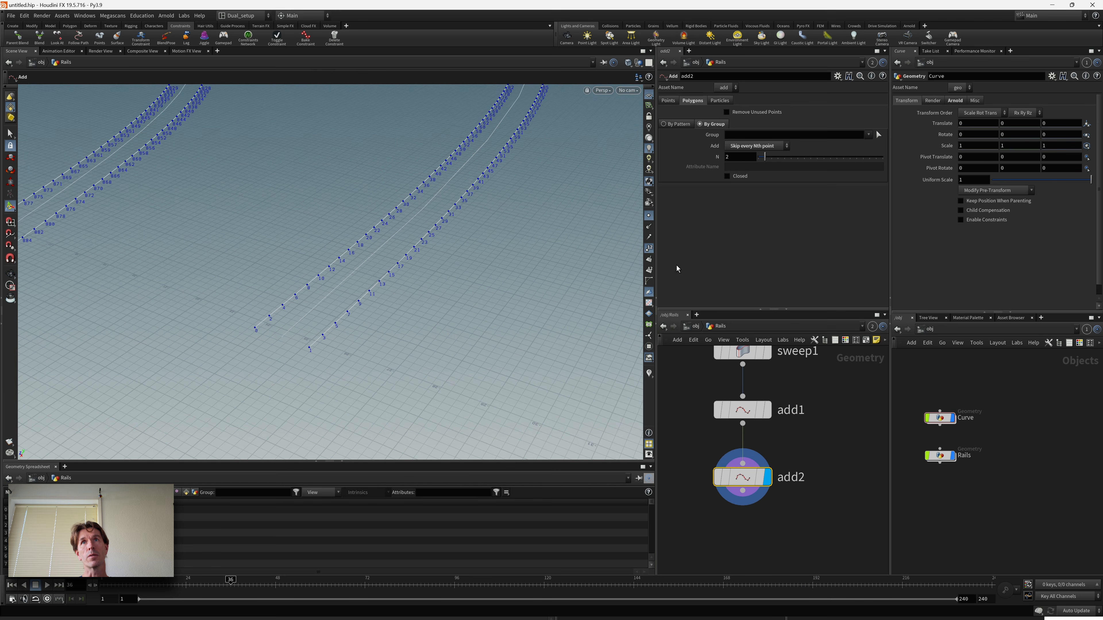
left_click(648, 249)
left_click(648, 216)
right_click_drag(362, 325, 299, 299, "alt")
right_click_drag(448, 270, 411, 238, "alt")
- Add a Sweep node below add2, using the rail curves as its backbone input
middle_click_drag(741, 527, 749, 458)
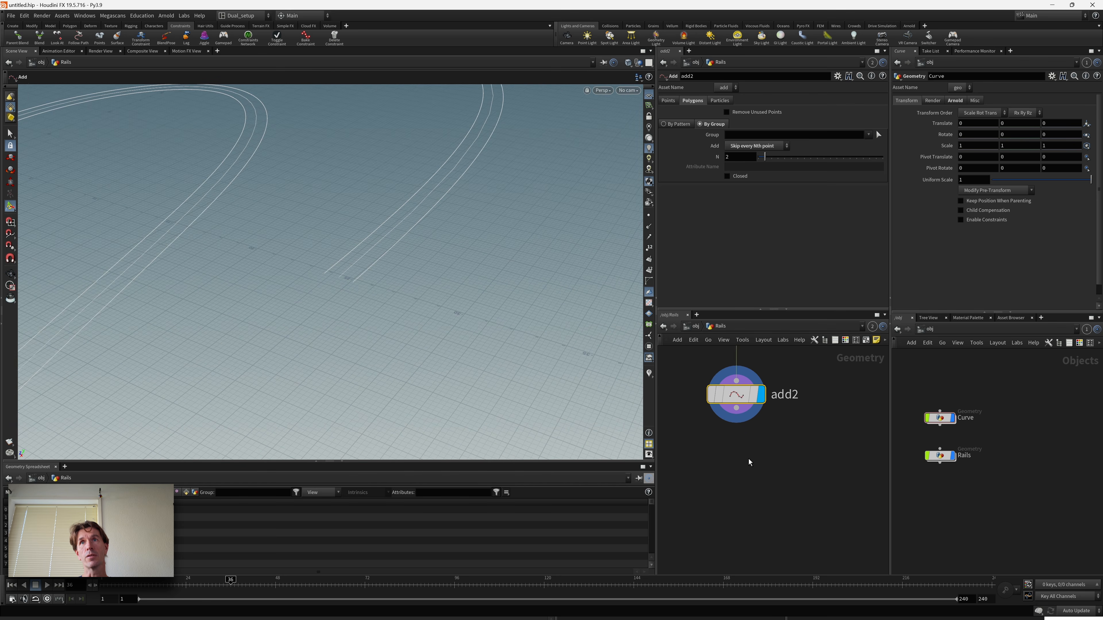
key("Tab")
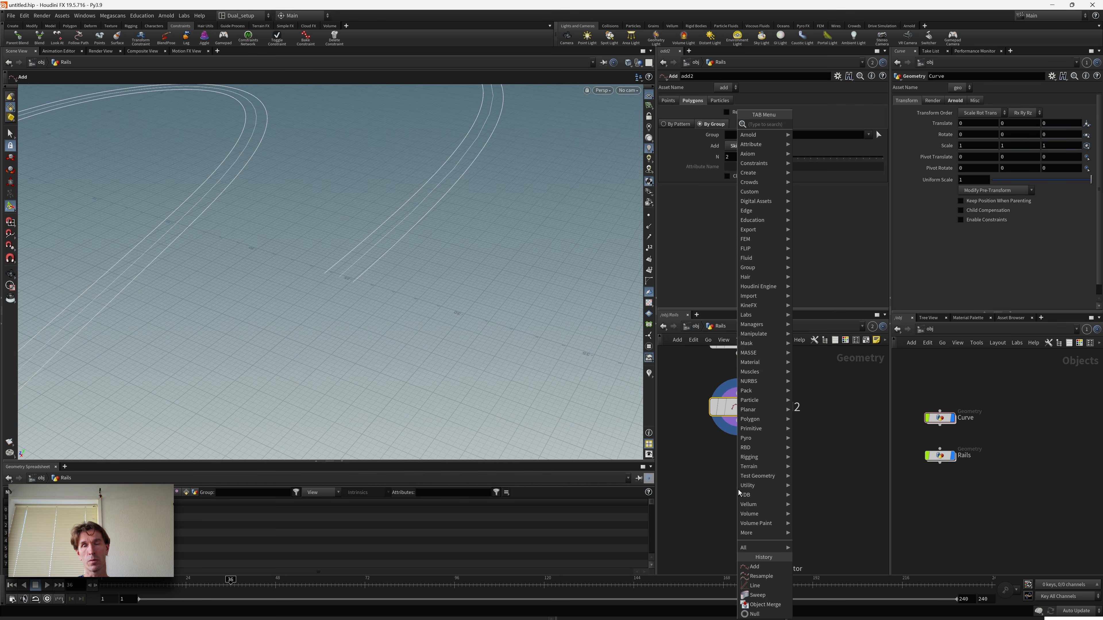
type("sw")
key("Return")
left_click(739, 492)
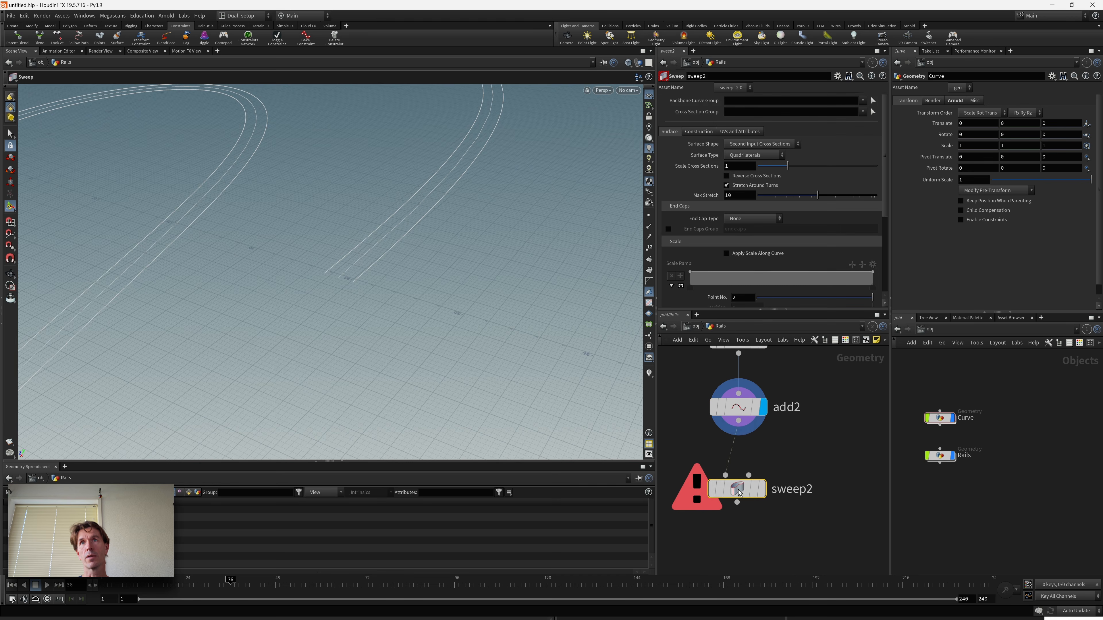
left_click_drag(744, 493, 744, 501)
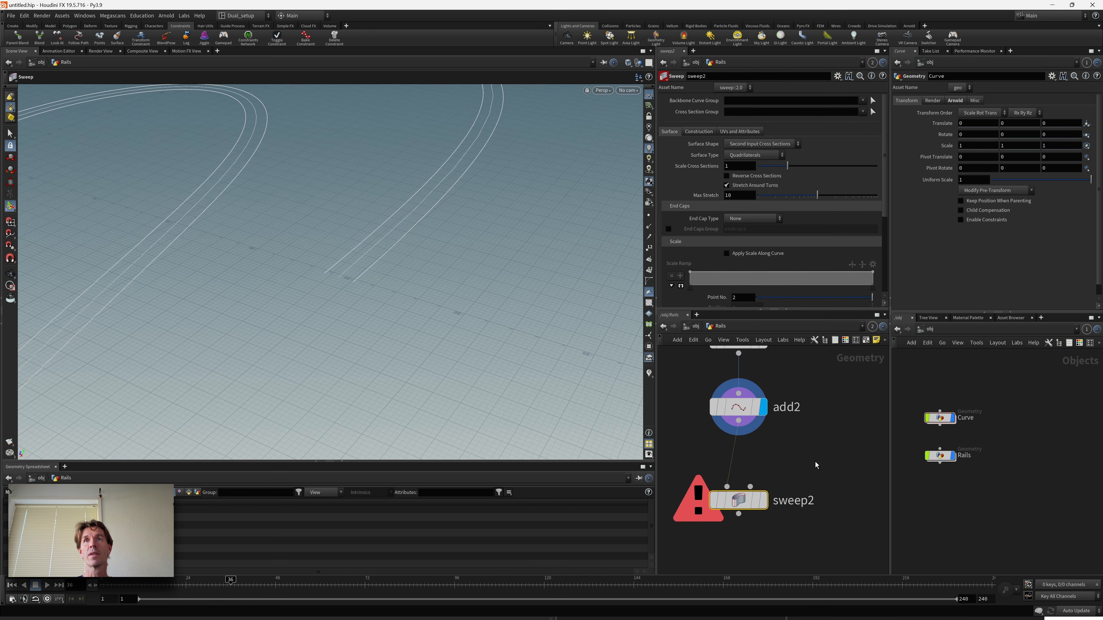
- Add a Grid node beside add2 in the Rails network to serve as the rail cross section
key("Tab")
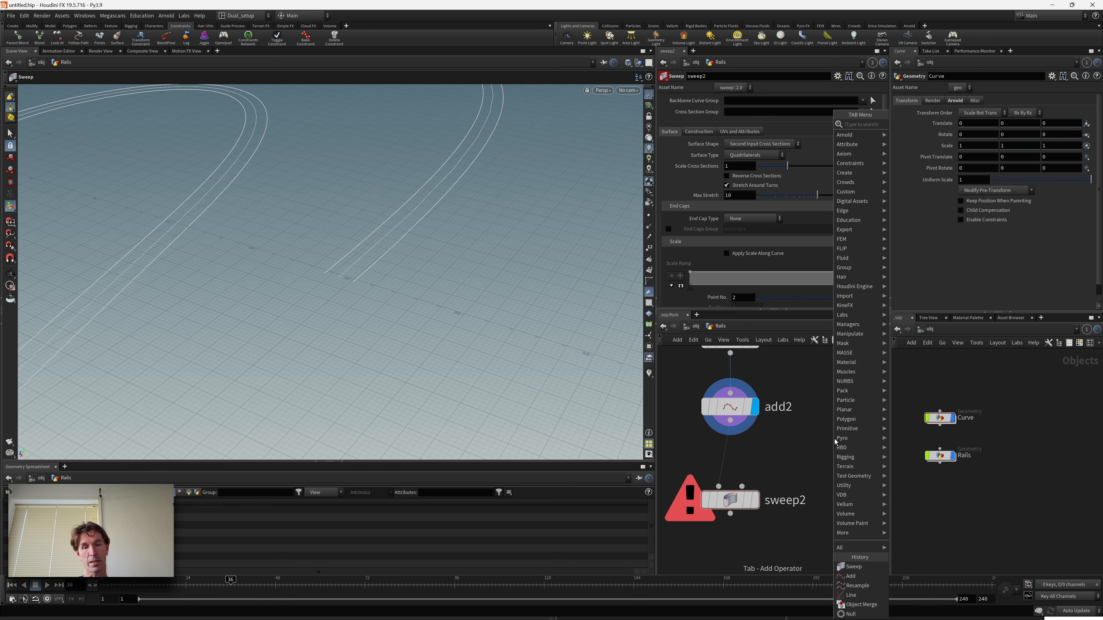
type("grid")
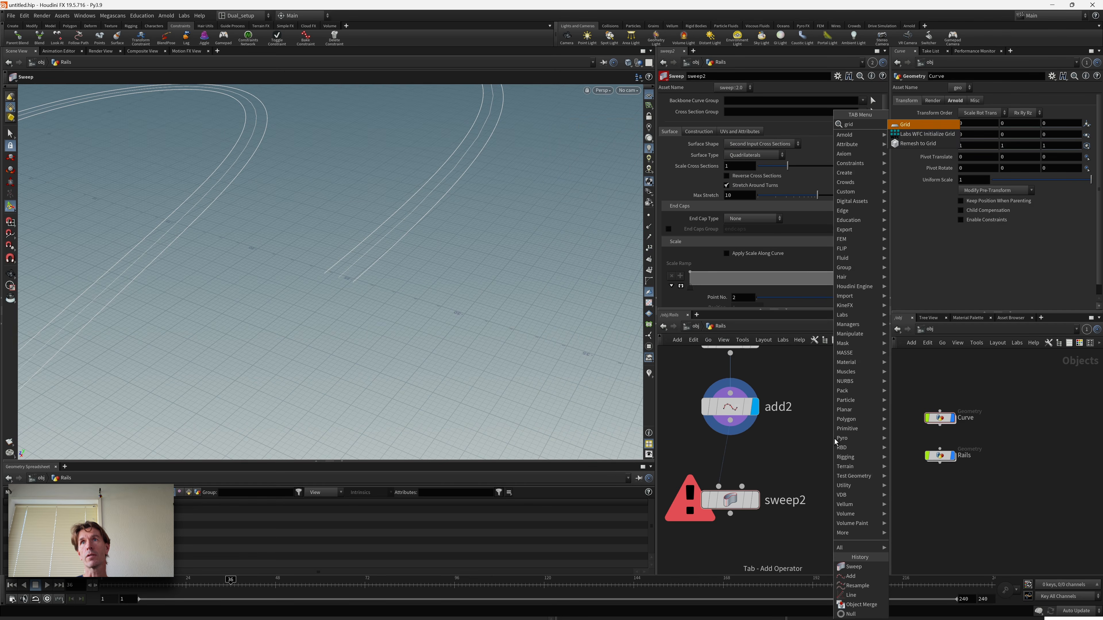
key("Return")
left_click(834, 438)
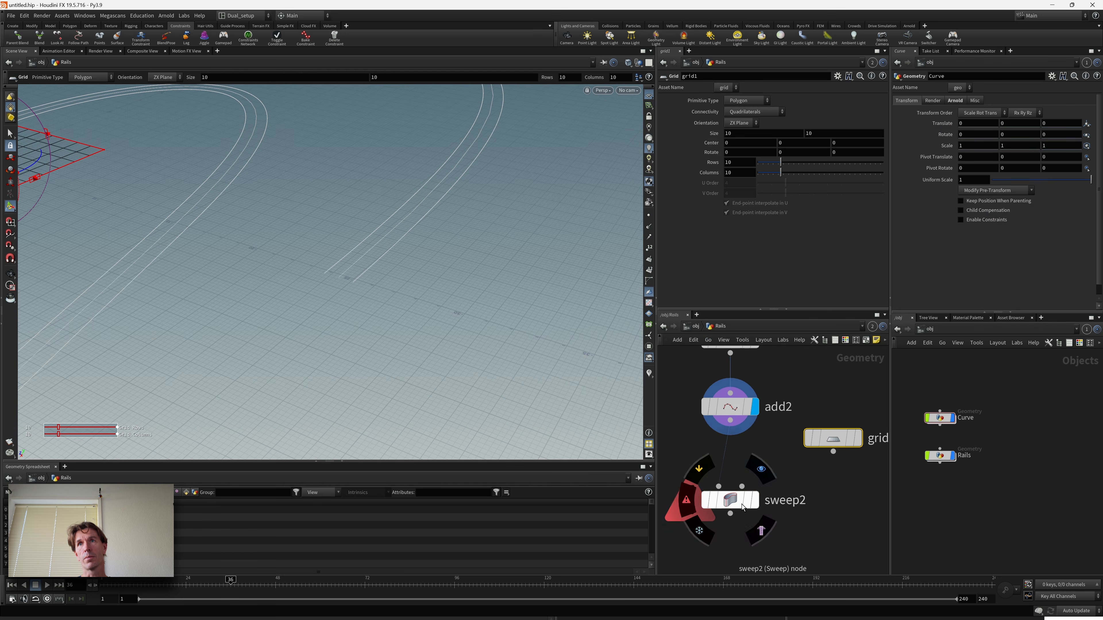
left_click_drag(742, 508, 750, 534)
middle_click_drag(853, 498, 801, 447)
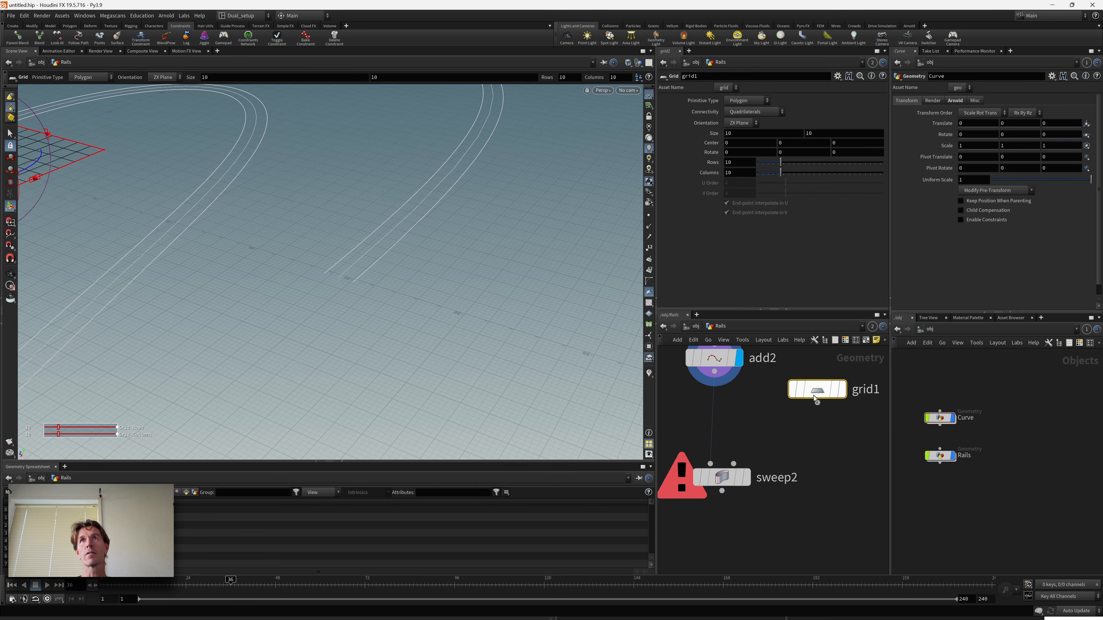
- Set grid1's size to 0.1 by 0.05, with 2 rows and 2 columns
double_click(751, 135)
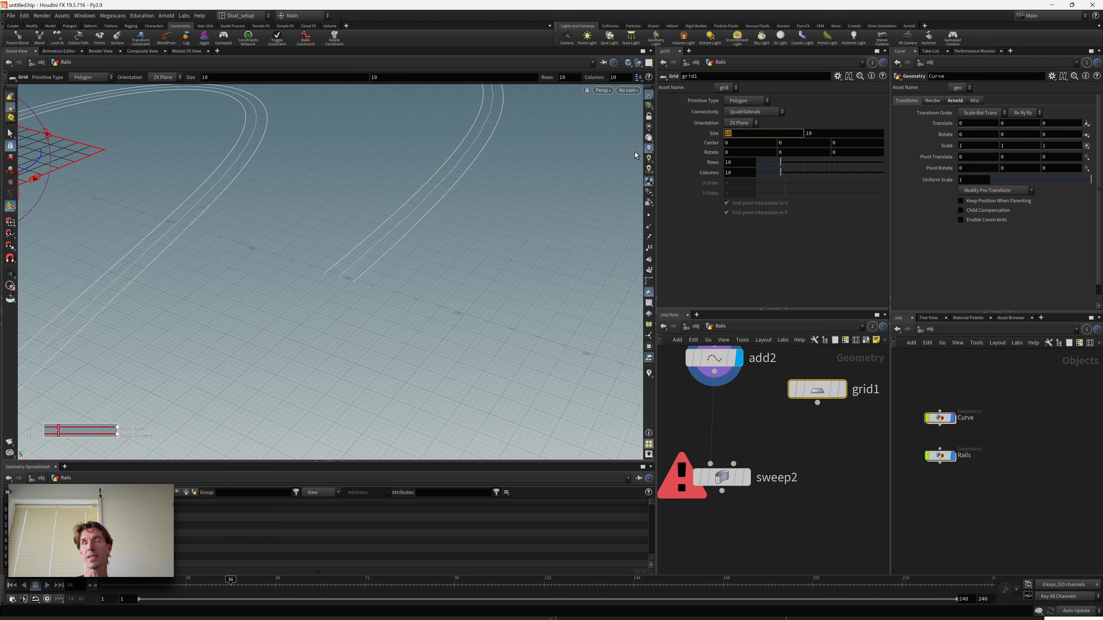
type(".1")
key("Tab")
type(".05")
key("Tab")
double_click(734, 162)
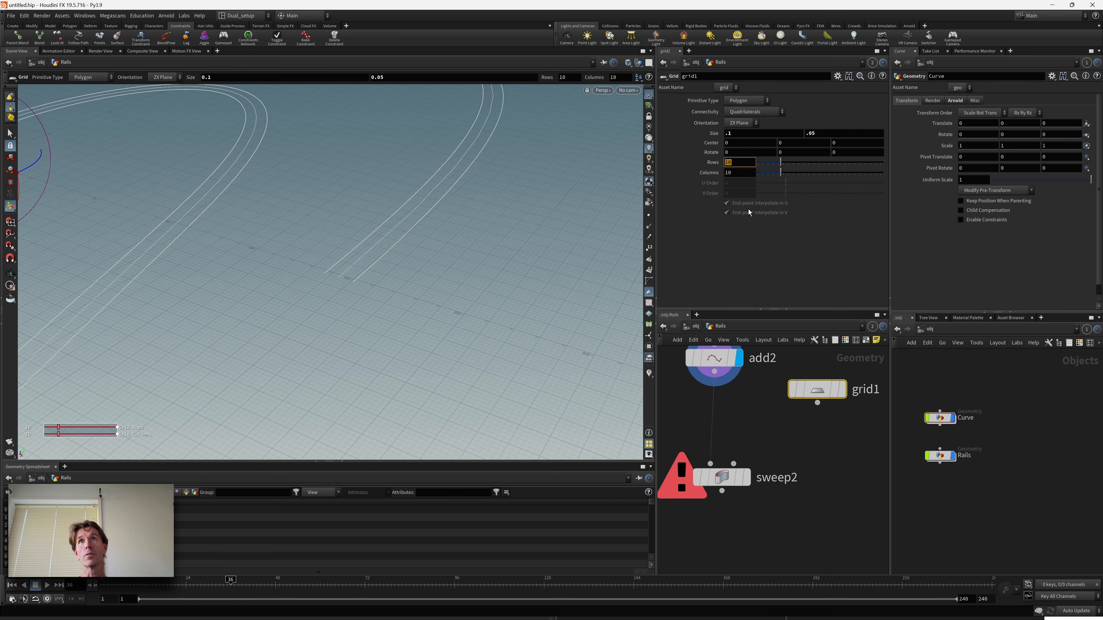
type("2")
key("Tab")
type("2")
key("Tab")
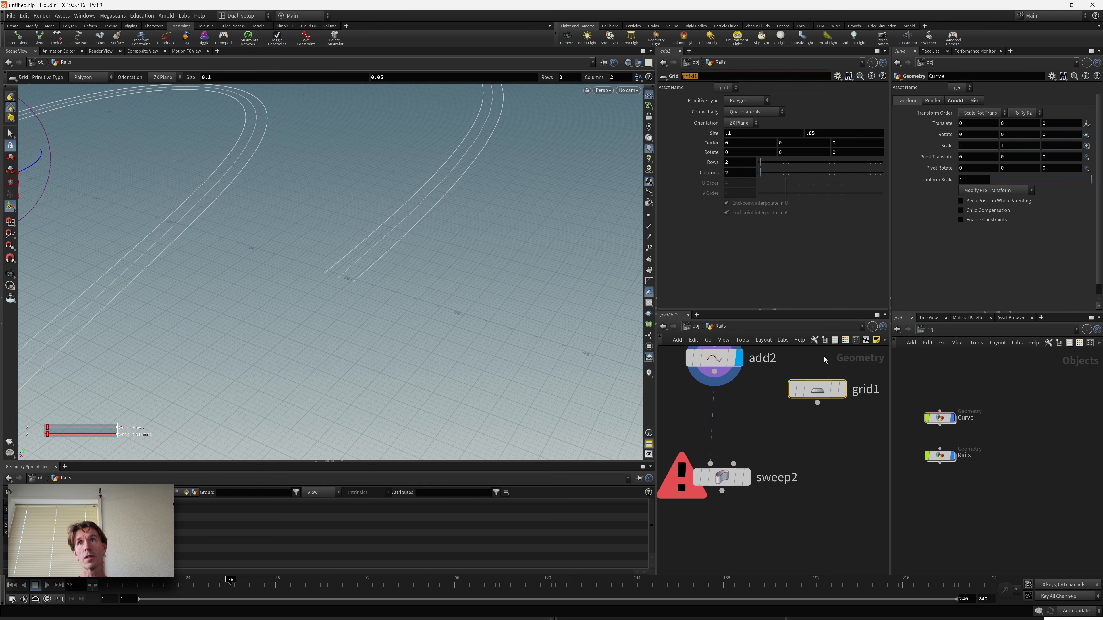
- Display grid1 framed in the viewport and set its orientation to the XY Plane
left_click(845, 397)
key("Escape")
key("g")
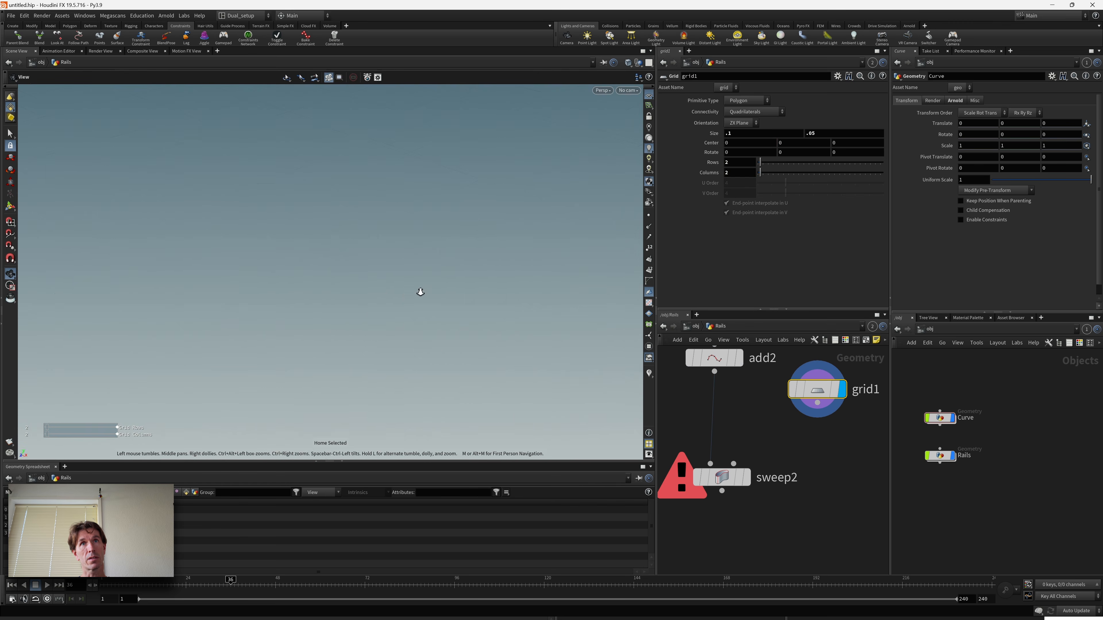
left_click_drag(470, 282, 369, 281)
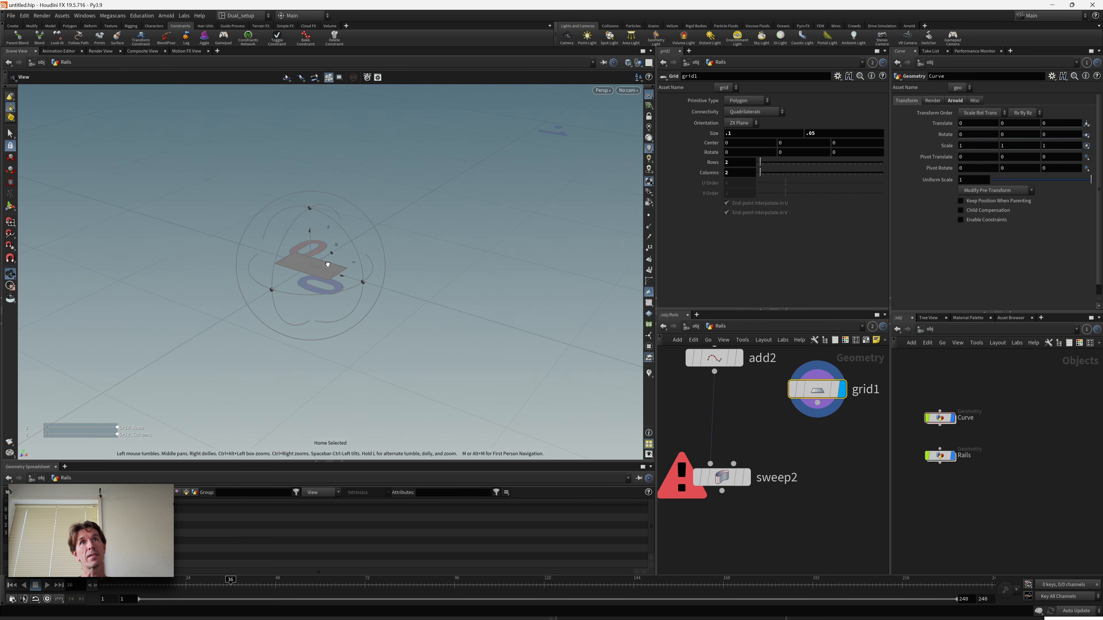
key("Return")
right_click_drag(288, 284, 322, 278, "alt")
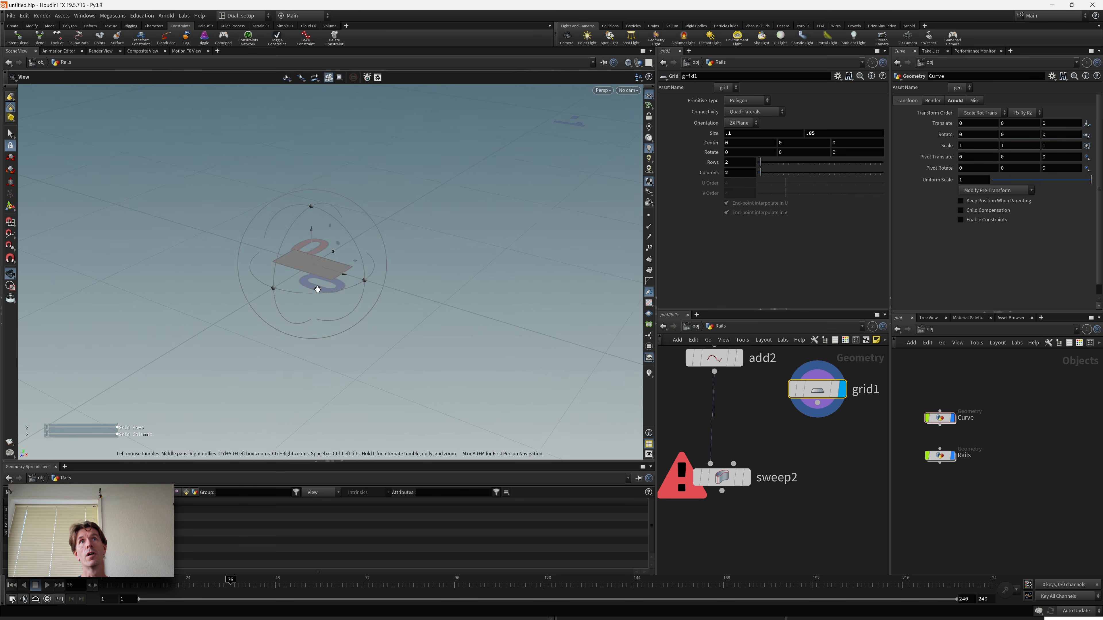
left_click(740, 123)
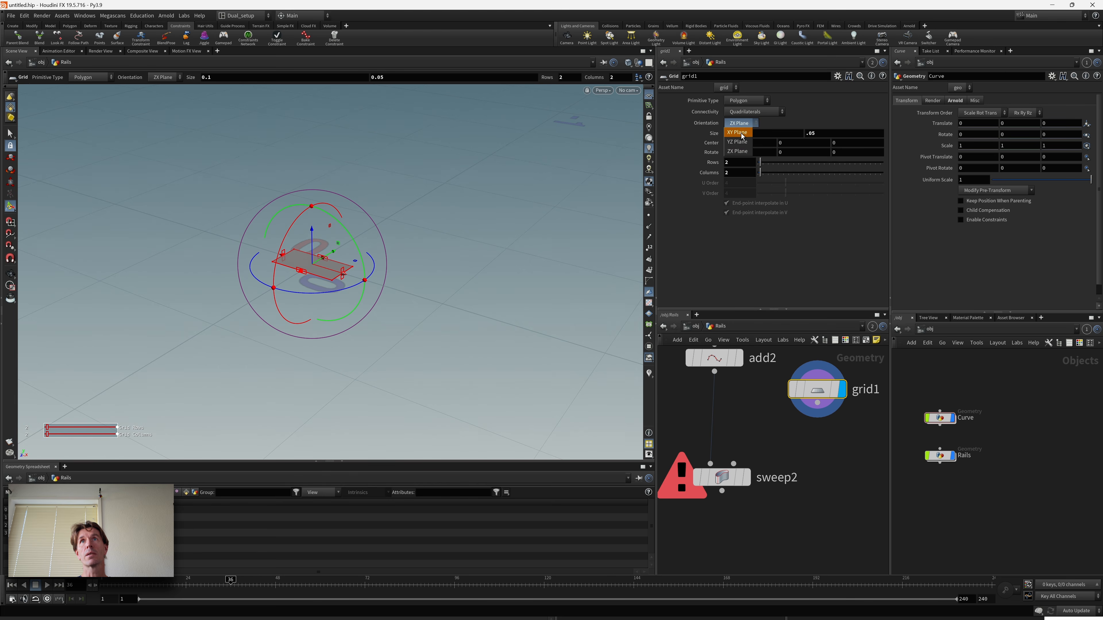
left_click(737, 132)
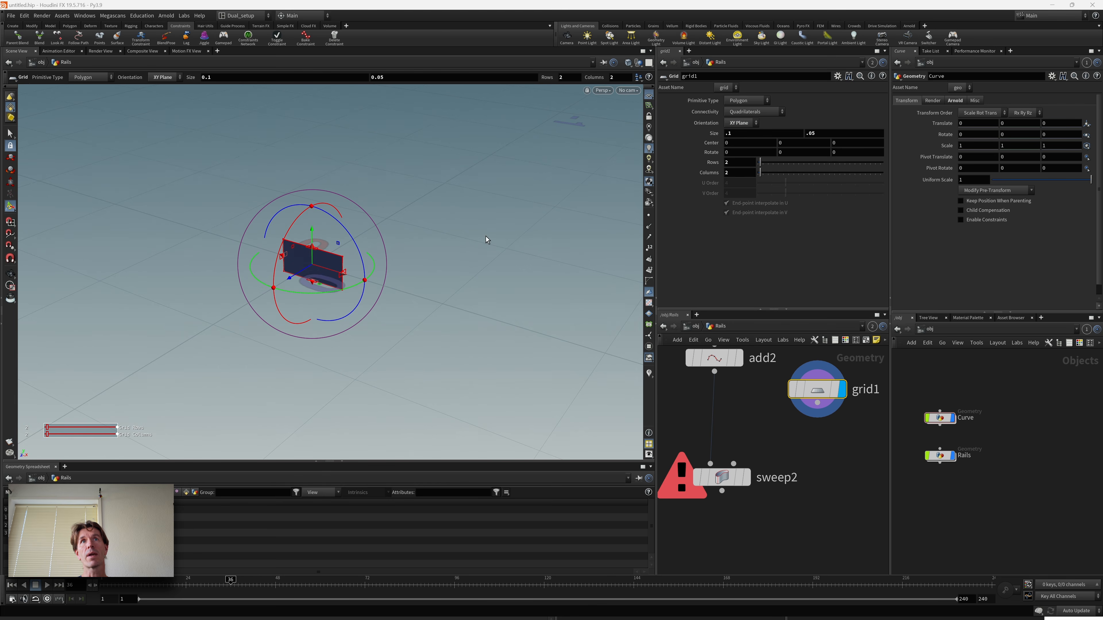
left_click_drag(485, 236, 463, 328, "alt")
- Connect grid1 to sweep2's cross-section input and display the swept rails
left_click_drag(817, 404, 734, 464)
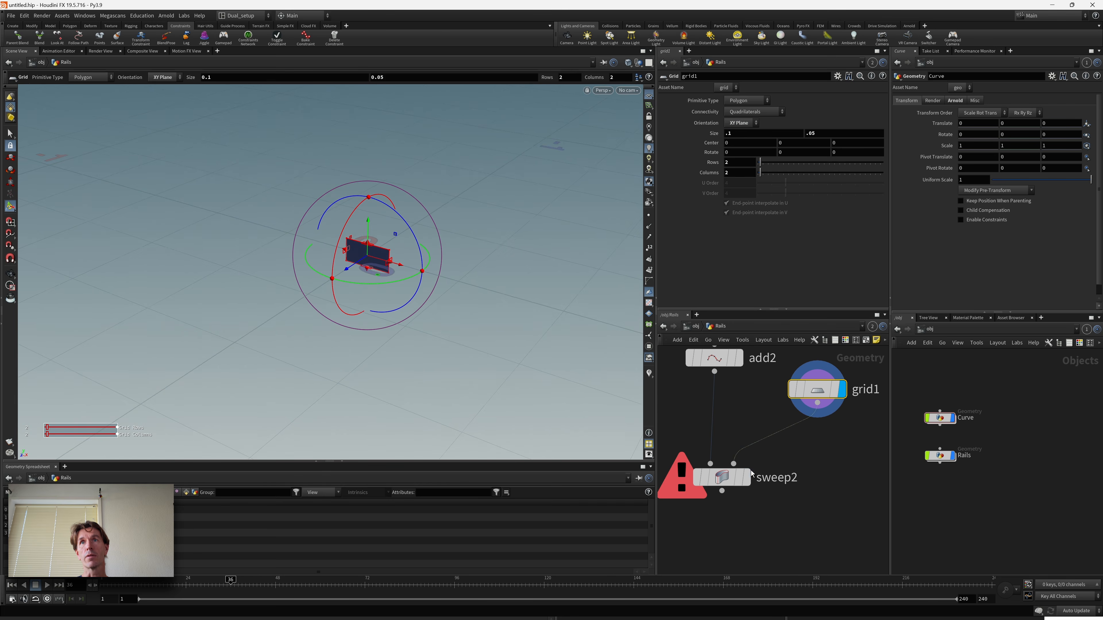
left_click(746, 476)
left_click(725, 474)
key("space+g")
key("Escape")
scroll(442, 363, "up", 12)
left_click_drag(461, 303, 302, 214)
mouse_move(355, 292)
left_mouse_down()
mouse_move(369, 303)
mouse_move(448, 254)
mouse_move(342, 285)
left_mouse_up()
key("Return")
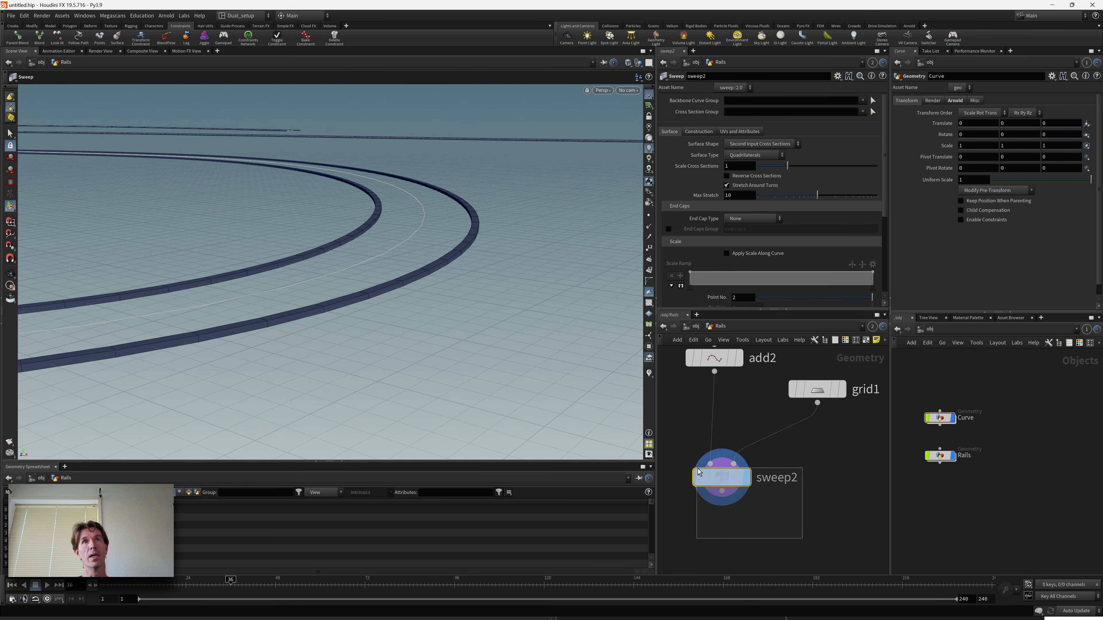
- Turn on Reverse Cross Sections for sweep2 and inspect the open ends of the rails
mouse_move(717, 478)
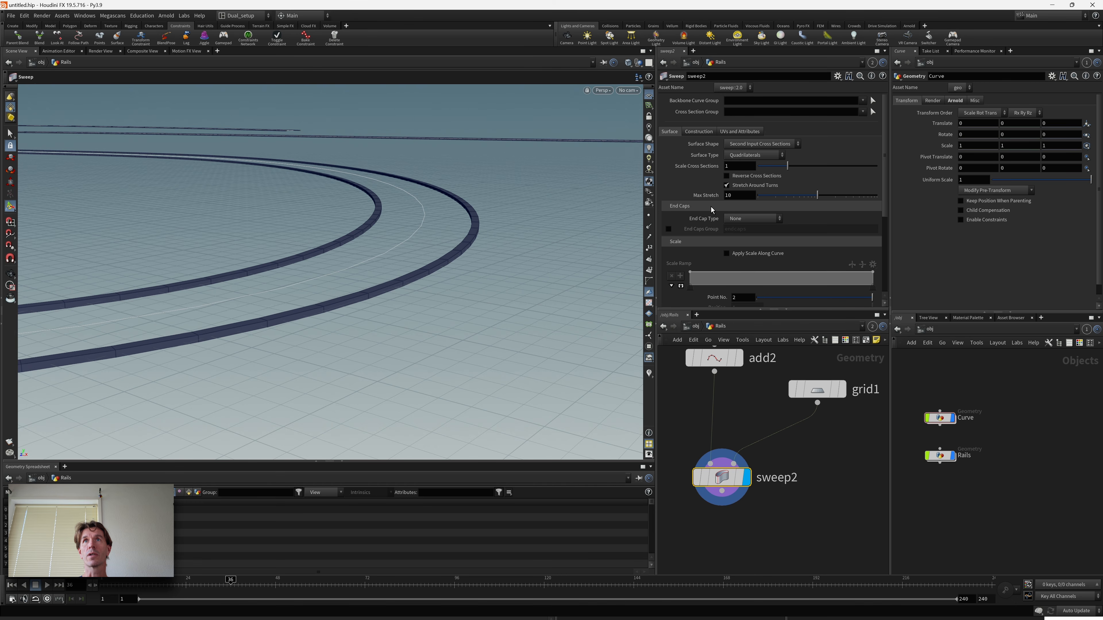
left_click(727, 176)
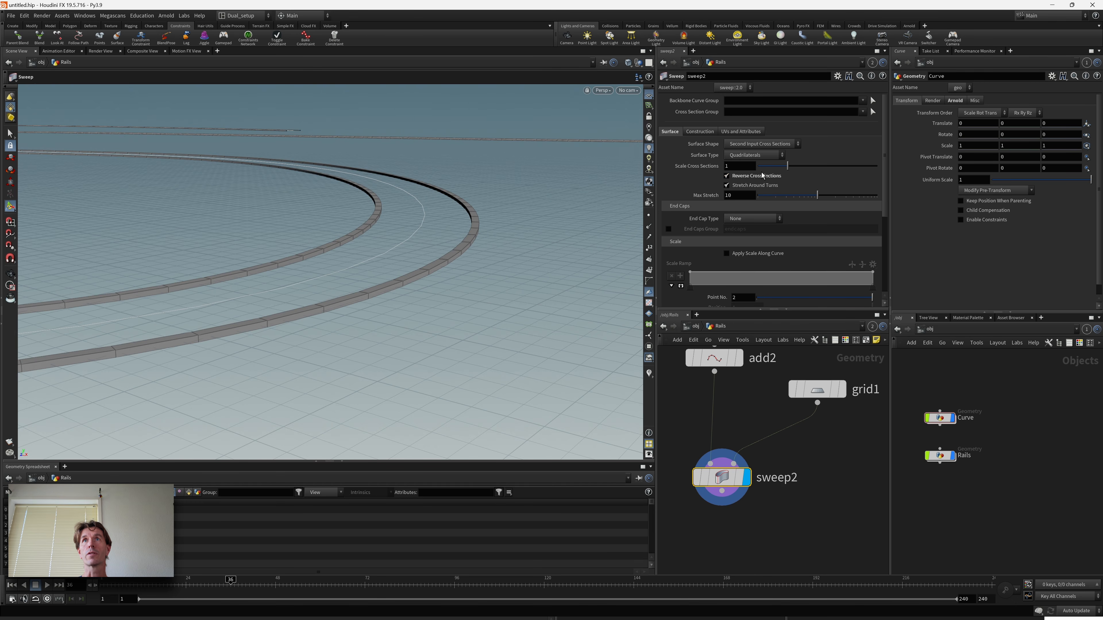
key("Escape")
left_click_drag(418, 266, 362, 313)
right_click_drag(363, 313, 567, 285)
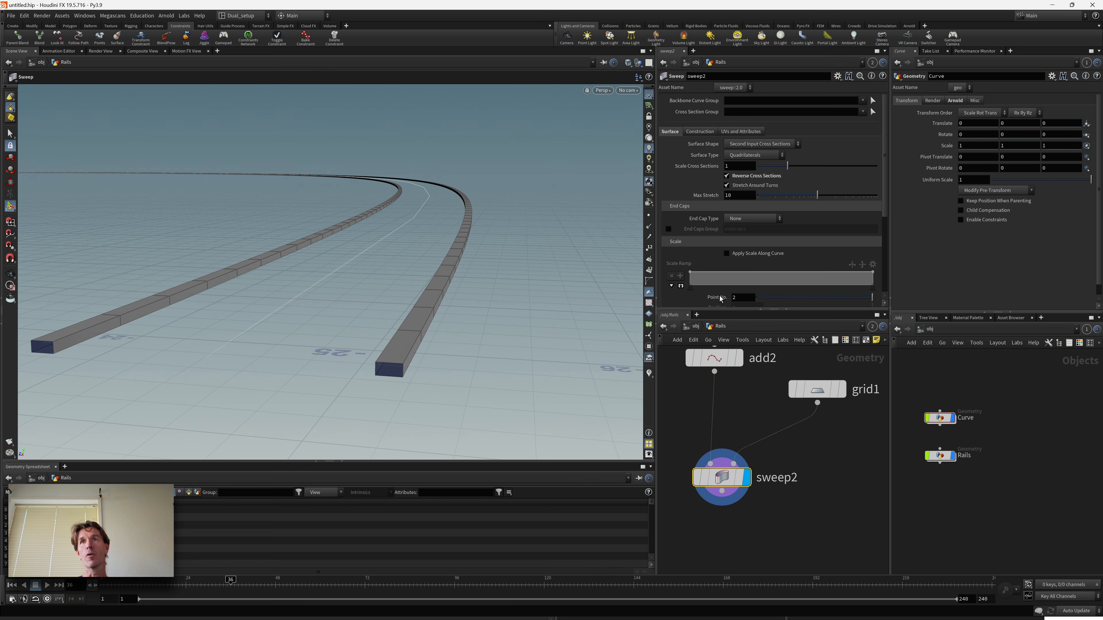
- Close the rail ends by setting sweep2's End Cap Type to Single Polygon
left_click(740, 218)
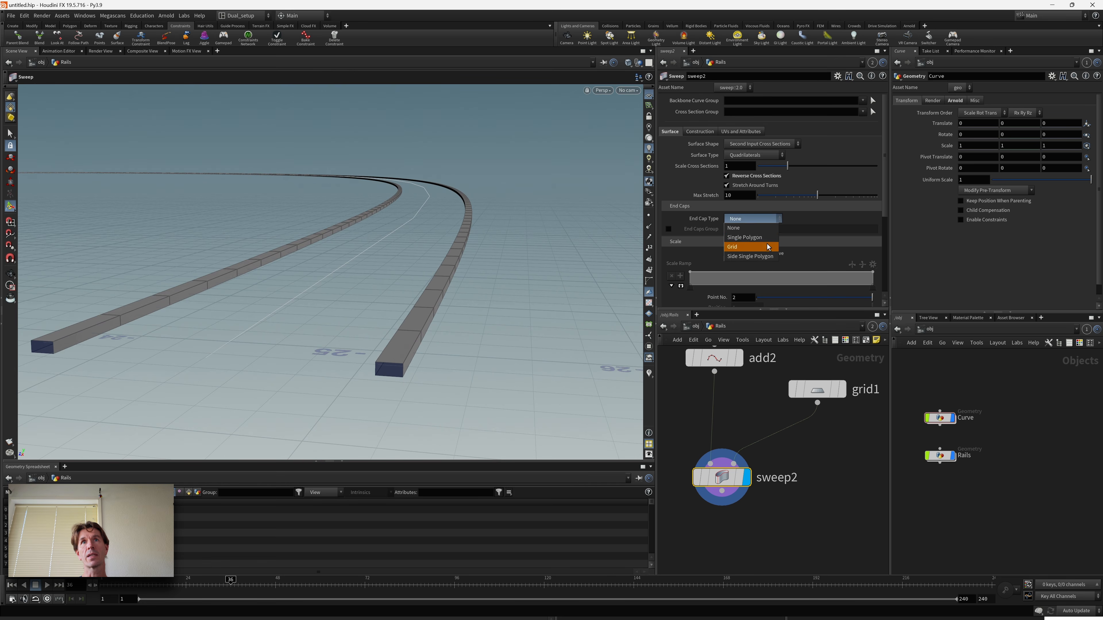
left_click(759, 238)
right_click_drag(348, 323, 159, 347)
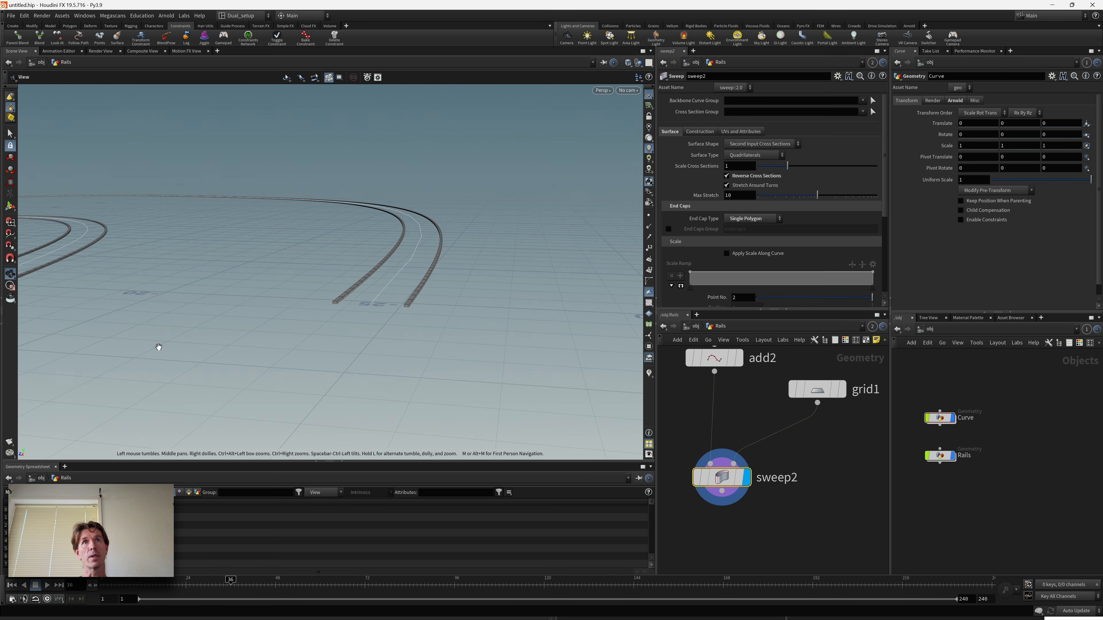
left_click_drag(415, 292, 387, 293)
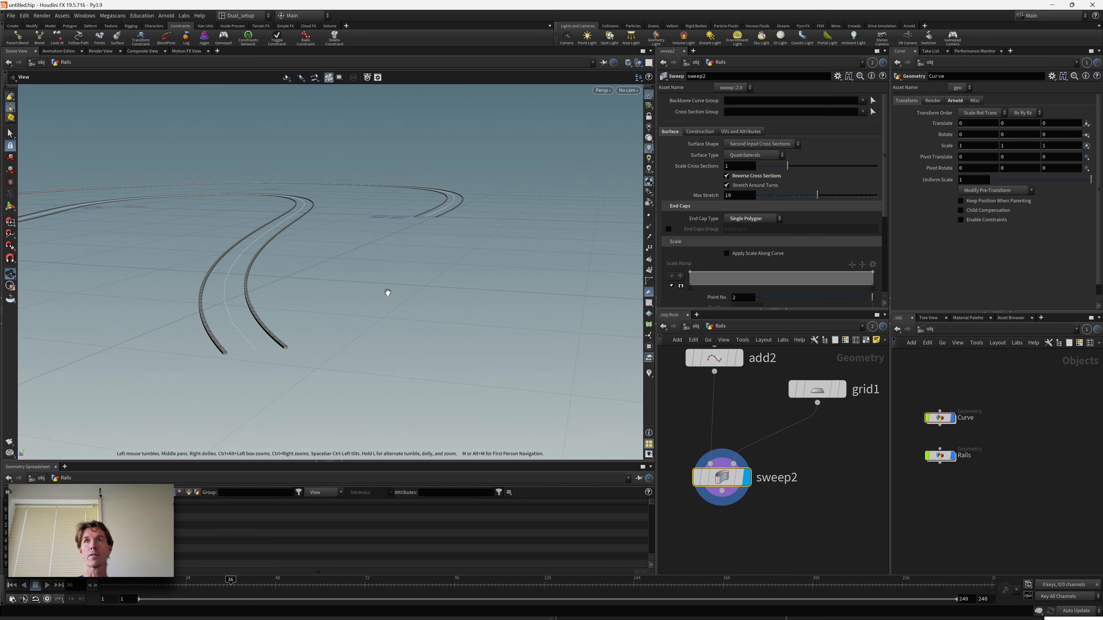
- Return to the object level, bring the whole track into view and activate the Select tool
left_click(832, 514)
left_click(697, 326)
left_click(782, 410)
left_click_drag(782, 410, 722, 452)
left_click_drag(402, 288, 470, 311)
middle_click_drag(300, 318, 389, 293)
left_click_drag(389, 294, 416, 298)
right_click_drag(416, 298, 341, 310)
middle_click_drag(341, 309, 410, 306)
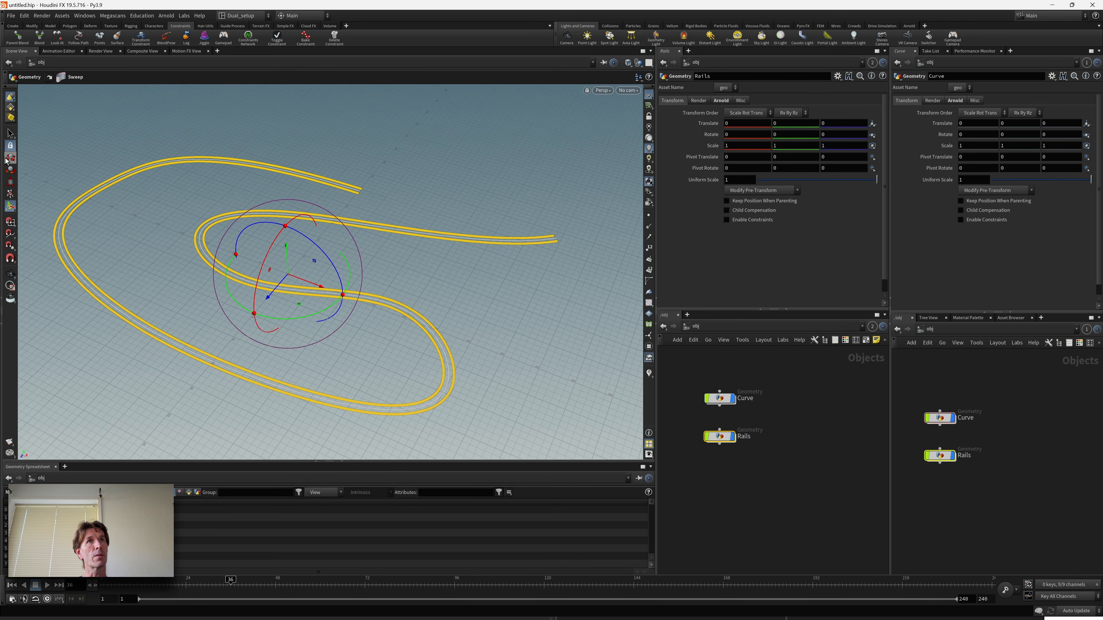
left_click(10, 133)
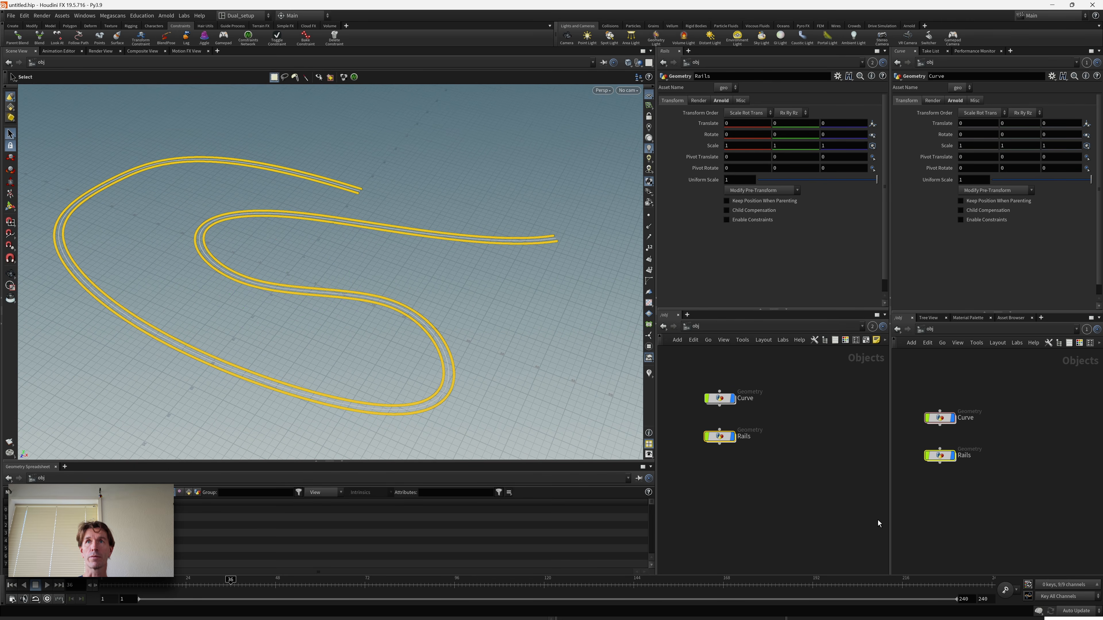
- Add a Box object at the object level, placing it beside the Curve and Rails objects
left_click(739, 488)
key("Tab")
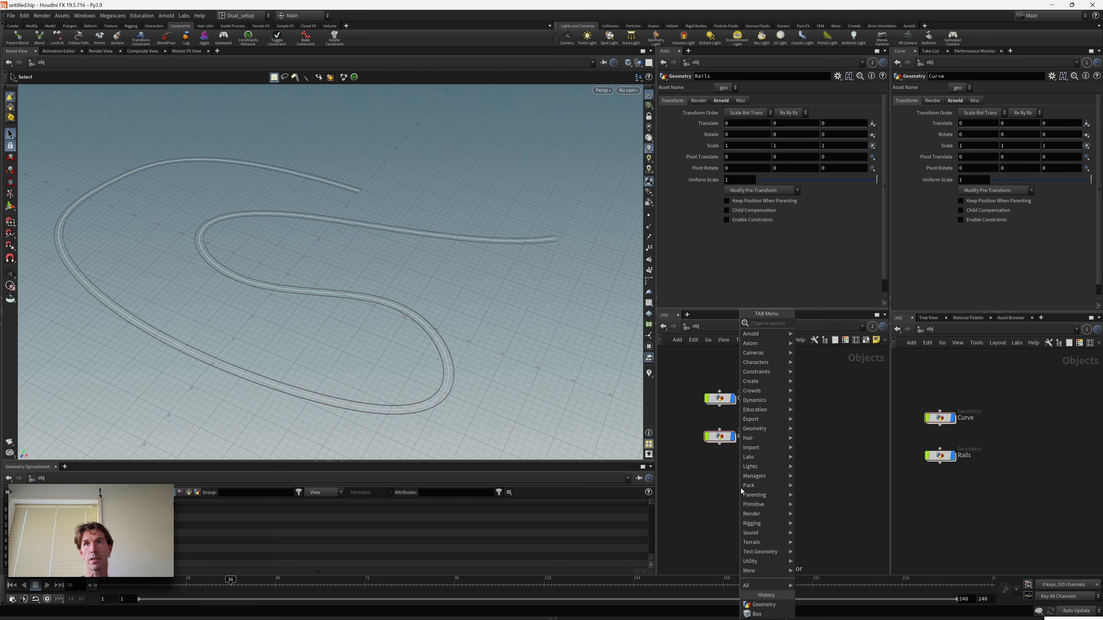
type("geo")
key("Return")
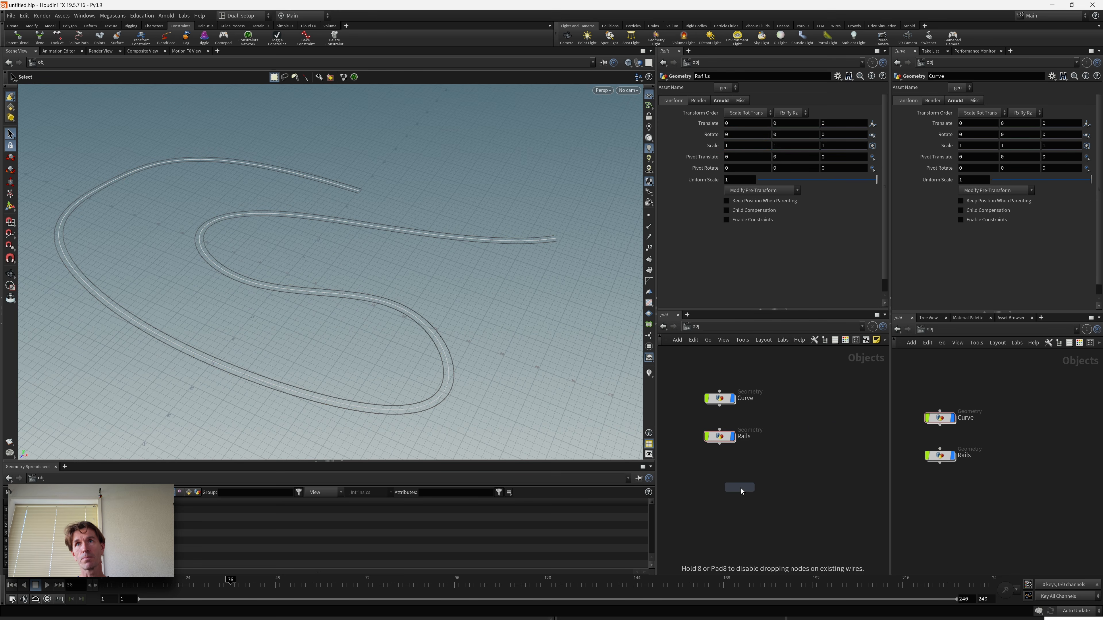
left_click(826, 430)
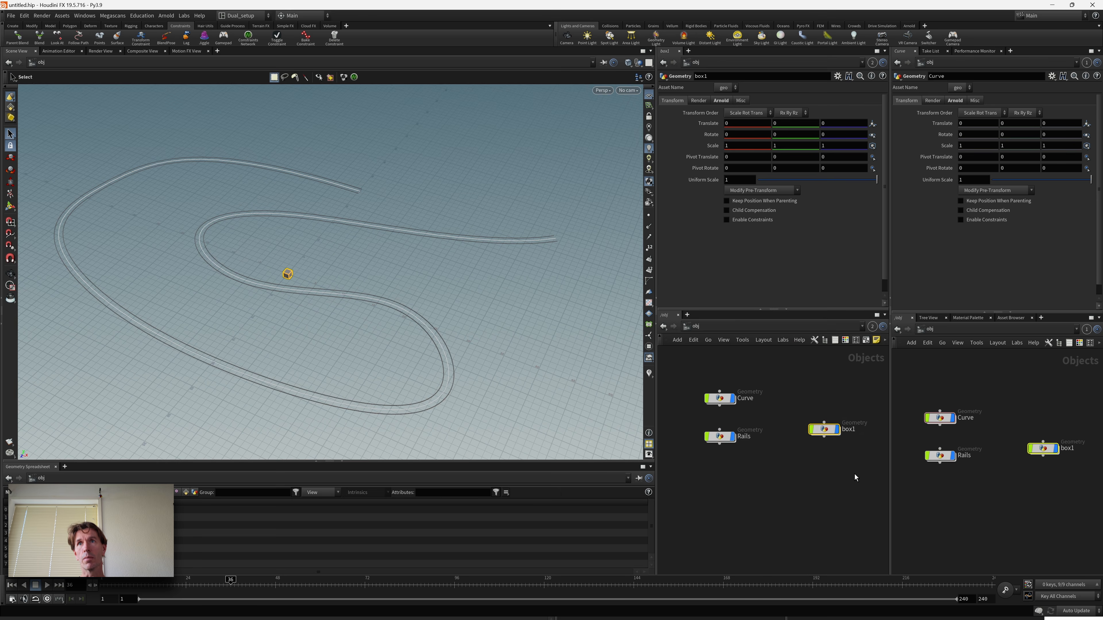
scroll(810, 441, "up", 3)
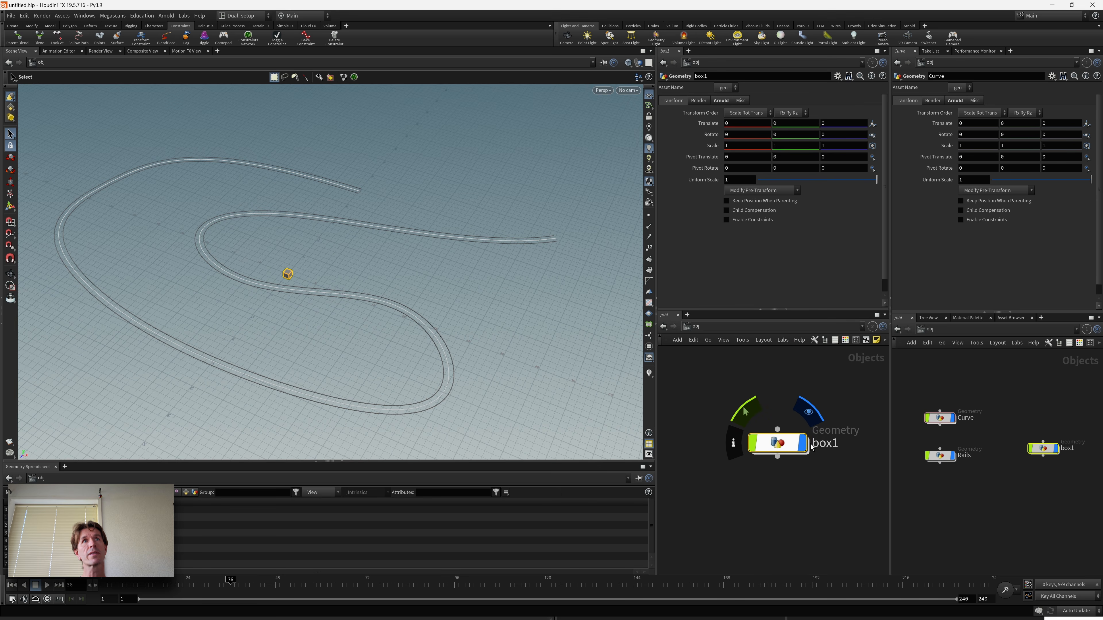
left_click_drag(801, 436, 781, 424)
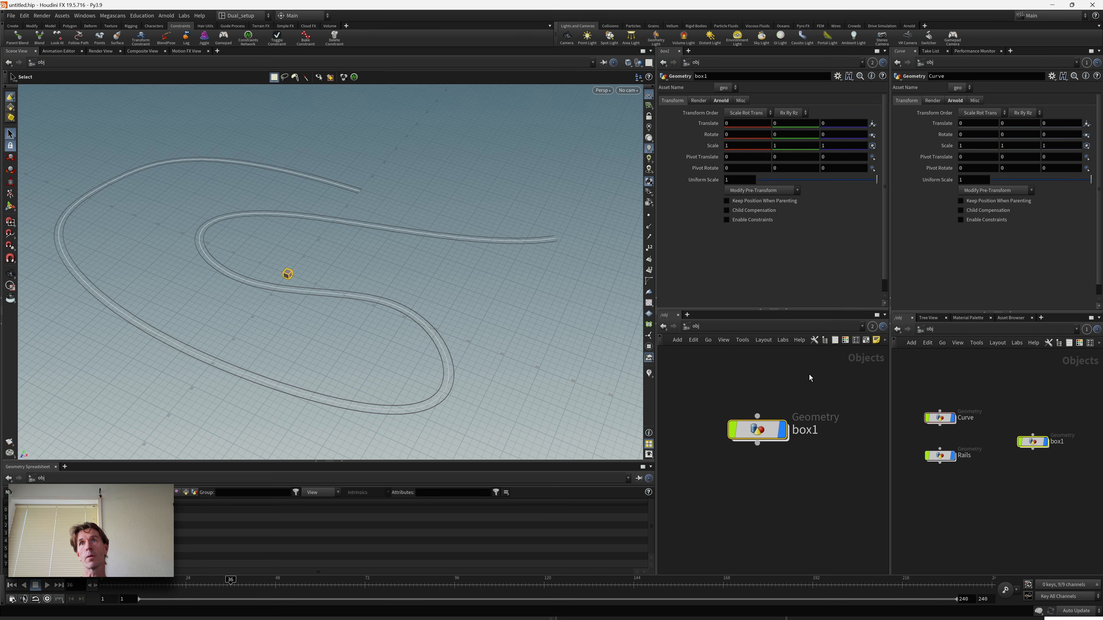
left_click_drag(815, 391, 719, 464)
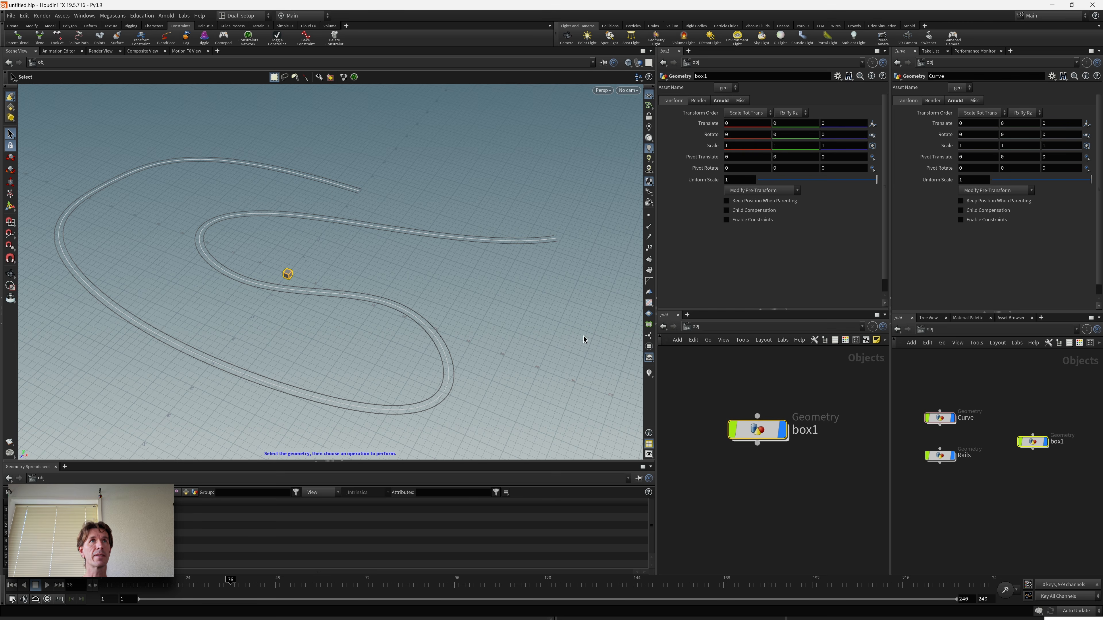
- Apply a Follow Path constraint to box1 with Curve as the path, without any look-at or look-up object
left_click(76, 40)
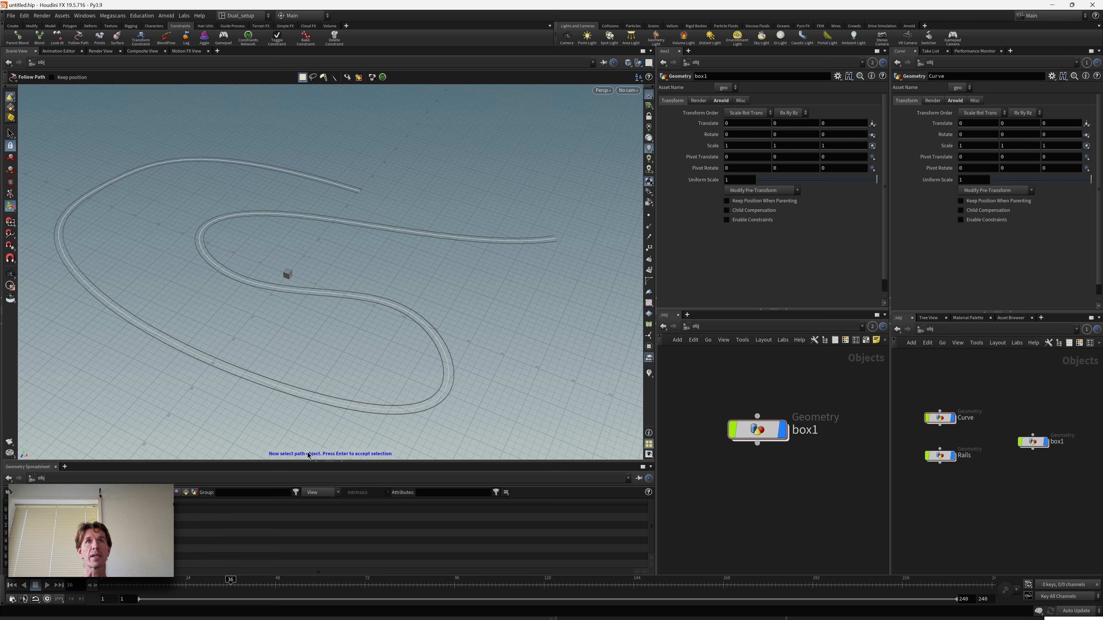
left_click(306, 399)
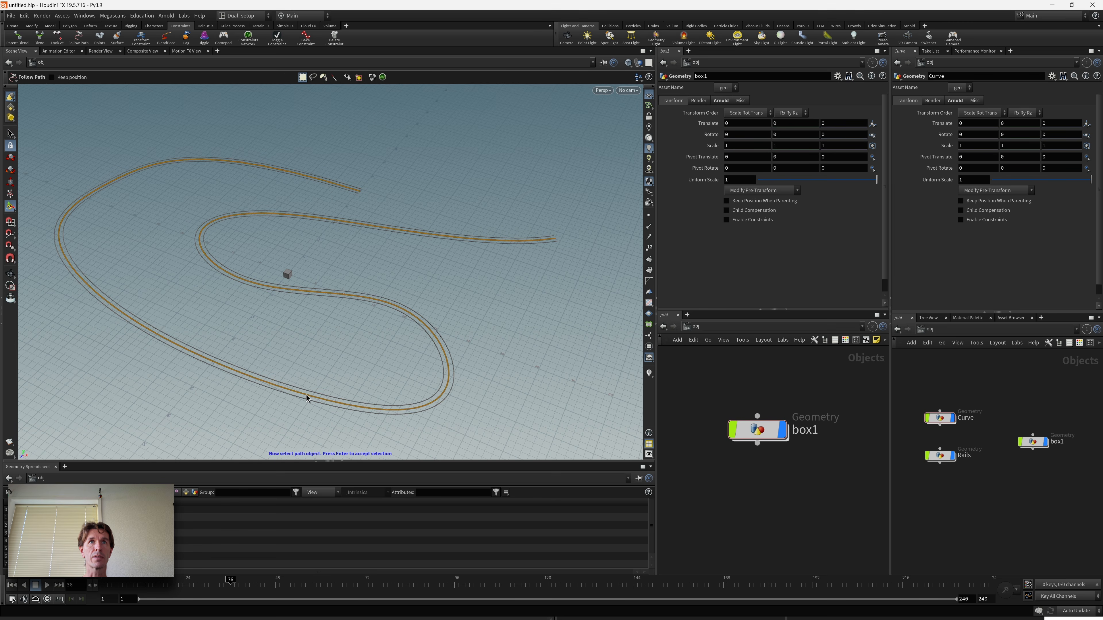
key("Return")
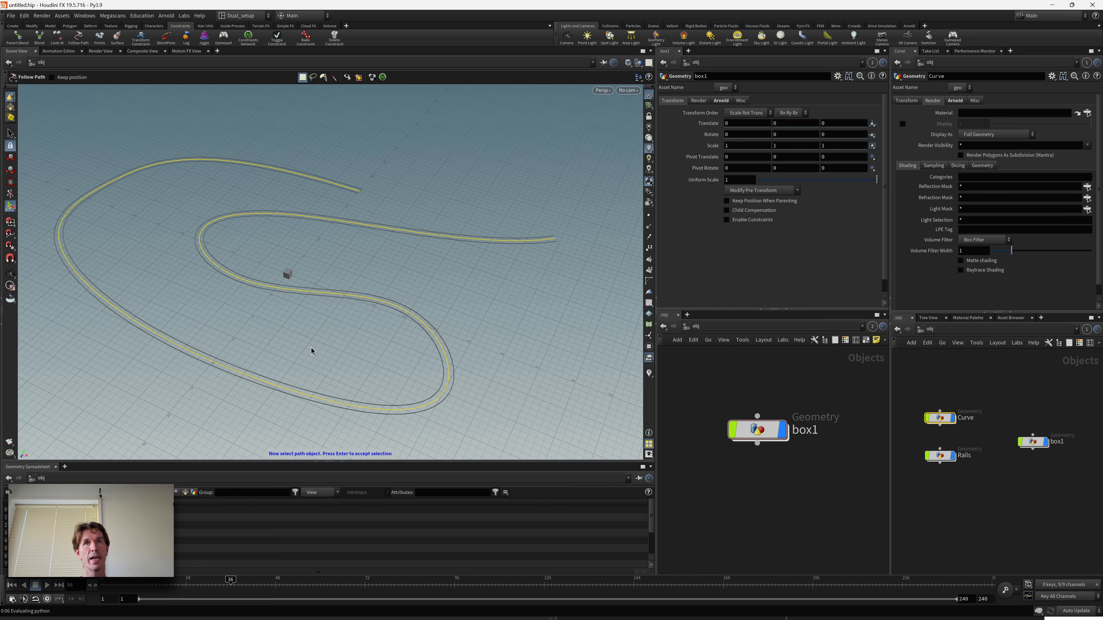
key("Return")
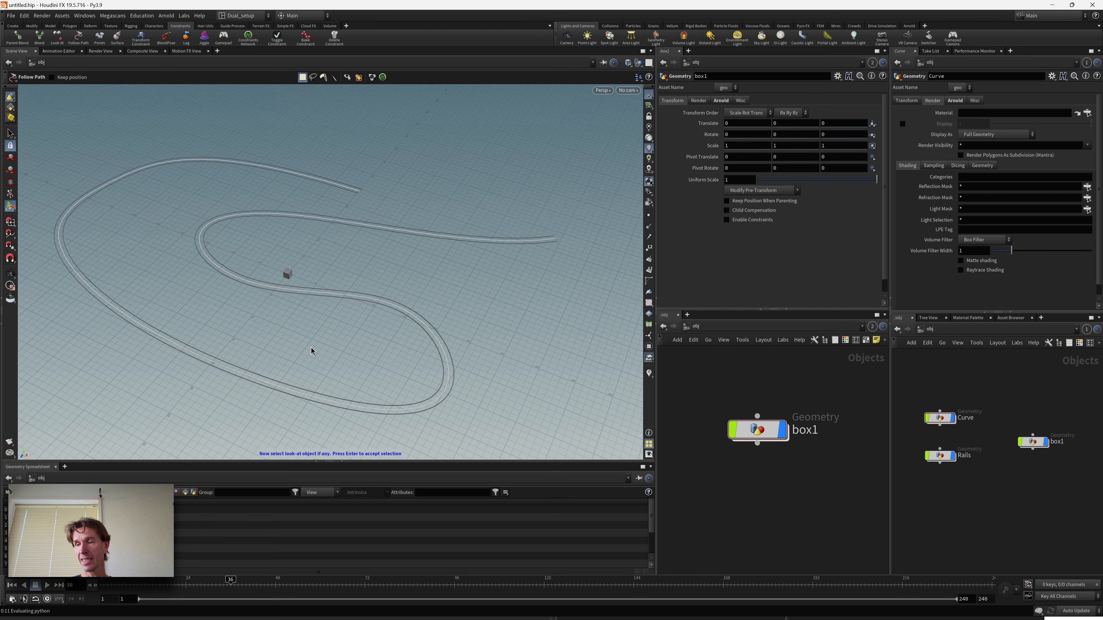
key("Return")
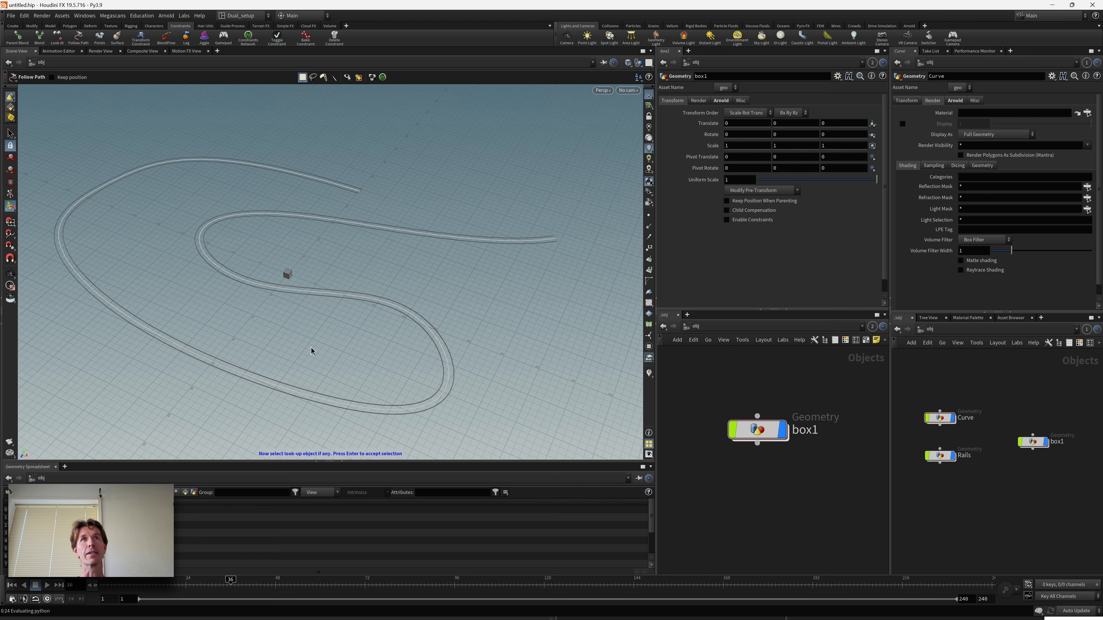
key("Return")
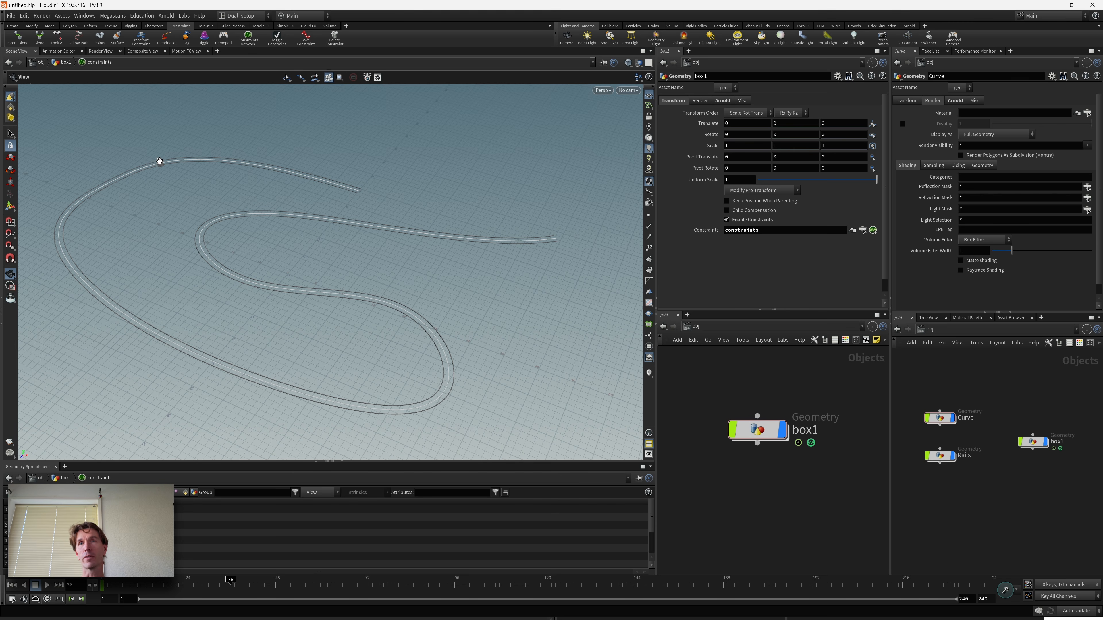
- Scrub through the timeline to check how the box travels along the curve between the rails
left_click_drag(140, 587, 846, 584)
left_click_drag(775, 587, 991, 584)
left_click_drag(1029, 449, 709, 456)
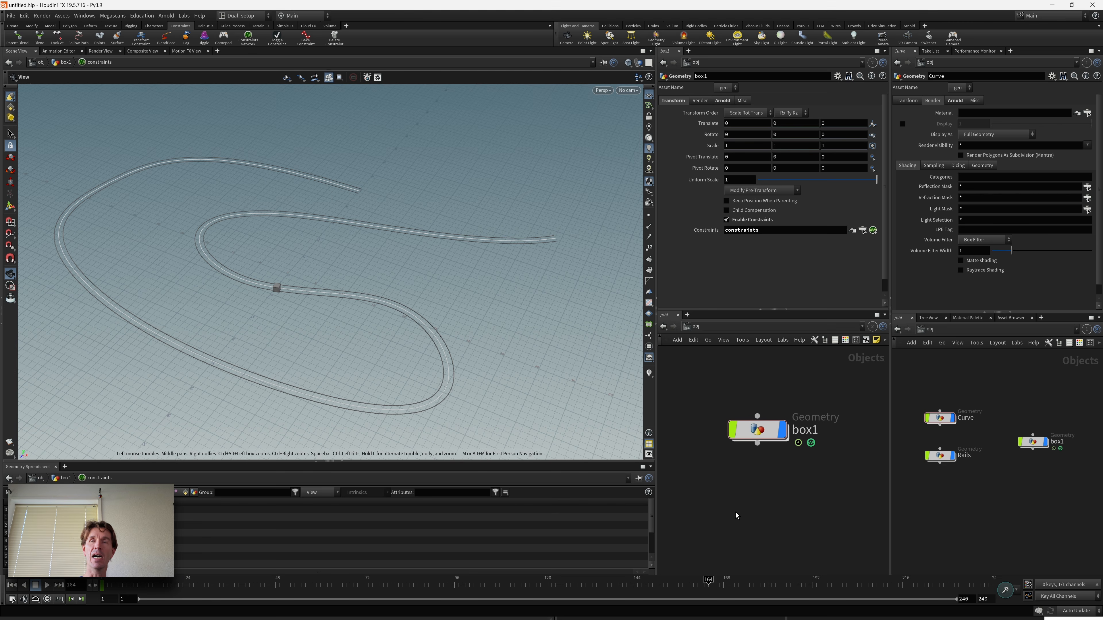
- Open the constraints network inside box1 to reach its Follow Path node
scroll(744, 512, "down", 3)
left_click_drag(799, 510, 734, 433)
mouse_move(744, 458)
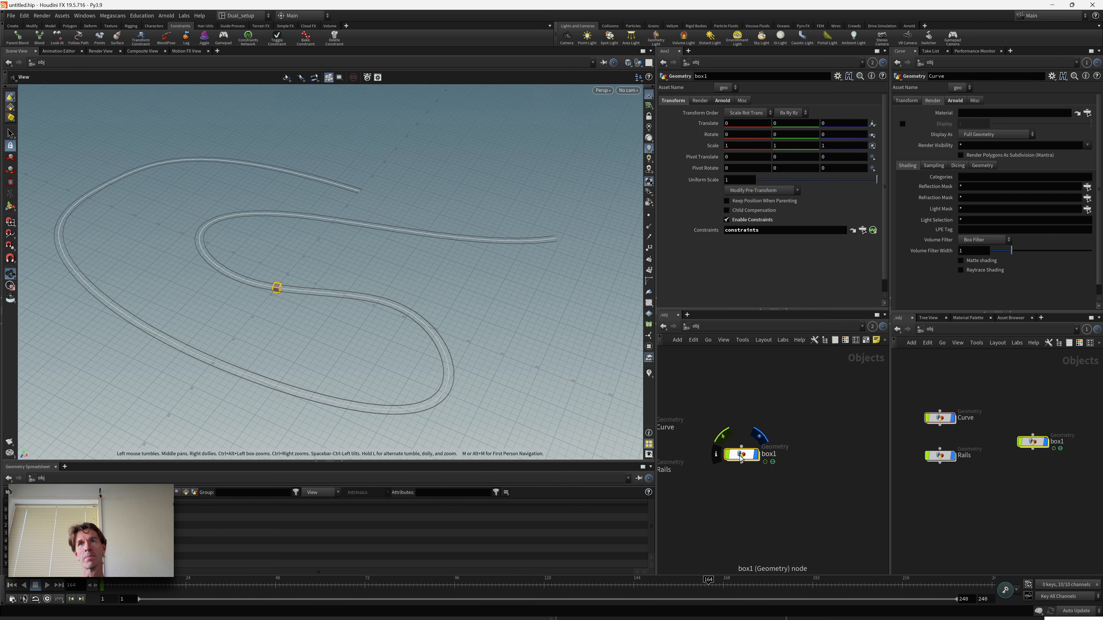
double_click(742, 455)
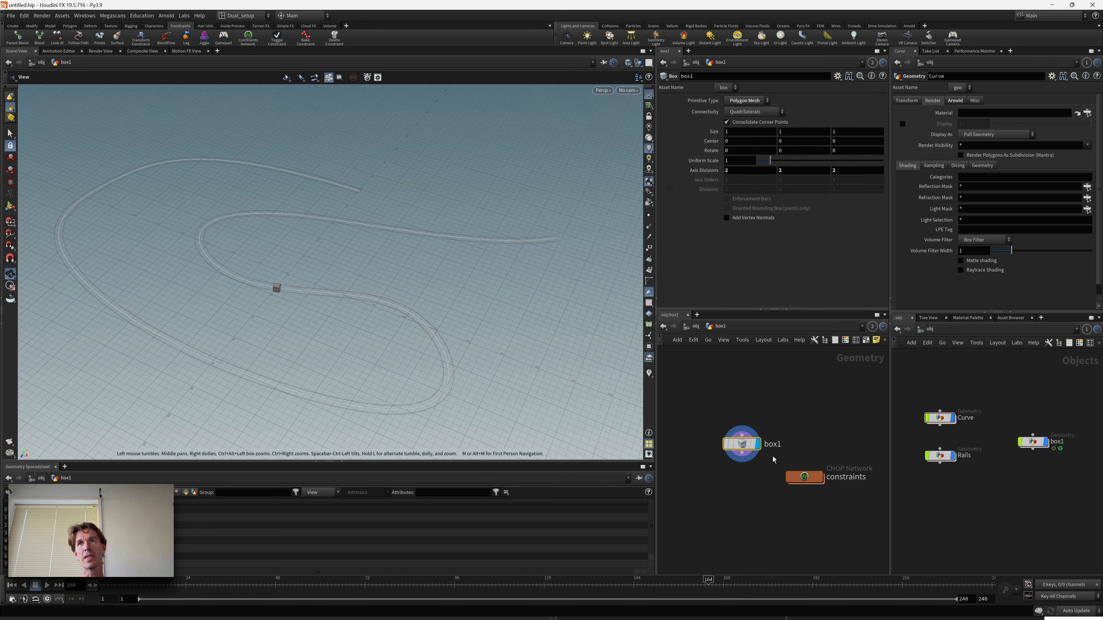
left_click(695, 326)
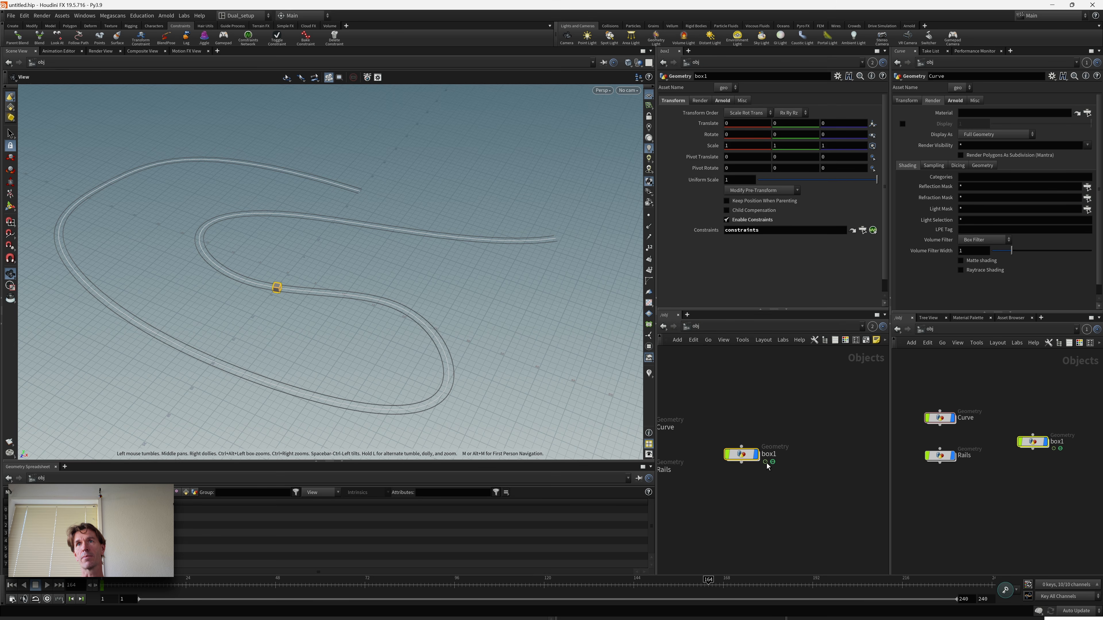
scroll(768, 466, "up", 3)
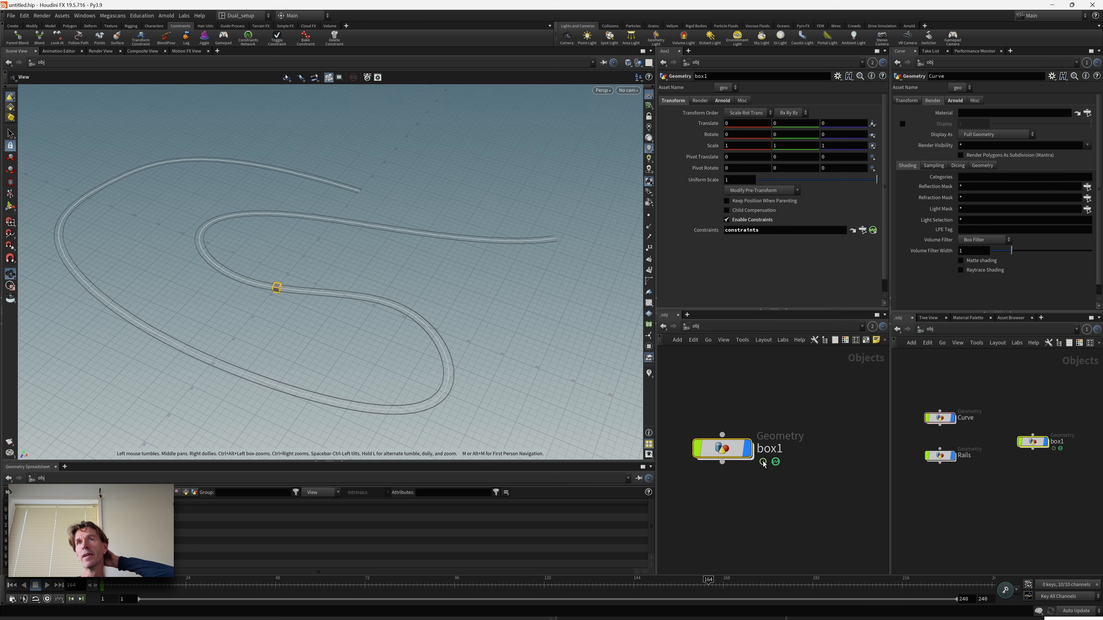
double_click(723, 447)
left_click_drag(749, 499, 823, 480)
scroll(842, 464, "up", 1)
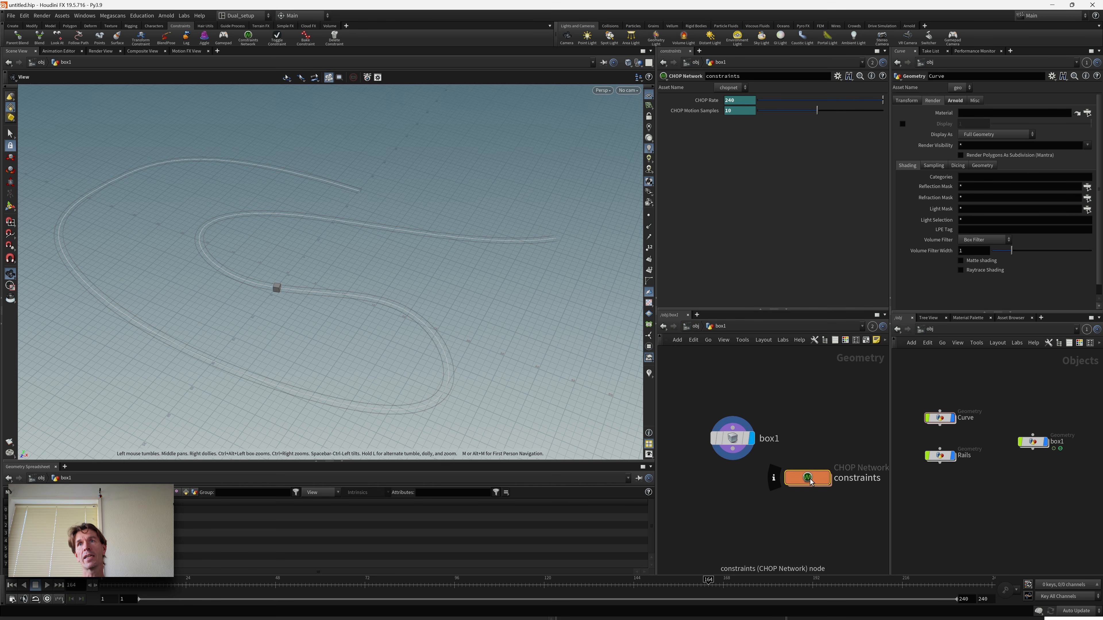
double_click(809, 479)
key("l")
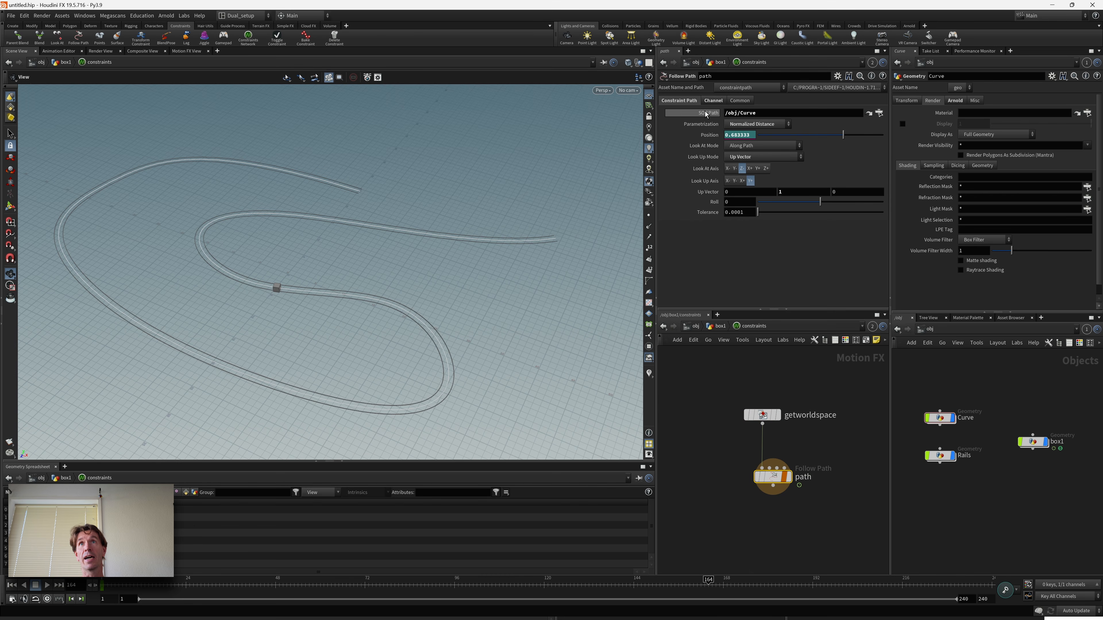
- Examine the Follow Path node's SOP path and the parts of its Position expression, scrubbing the timeline to see how the position responds
left_click_drag(779, 114, 689, 112)
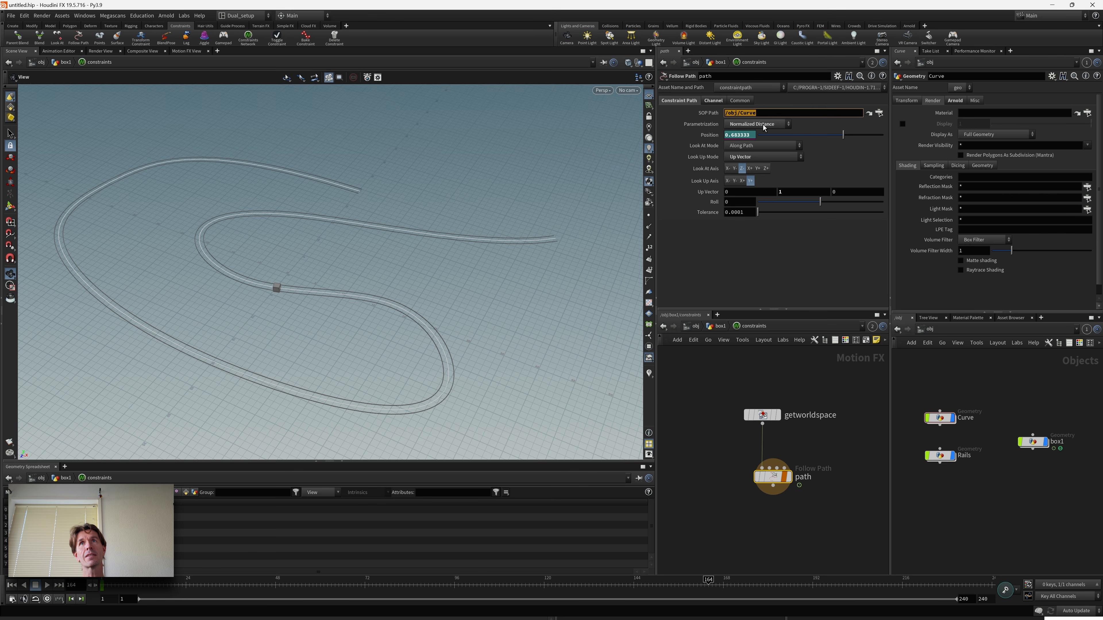
left_click(706, 136)
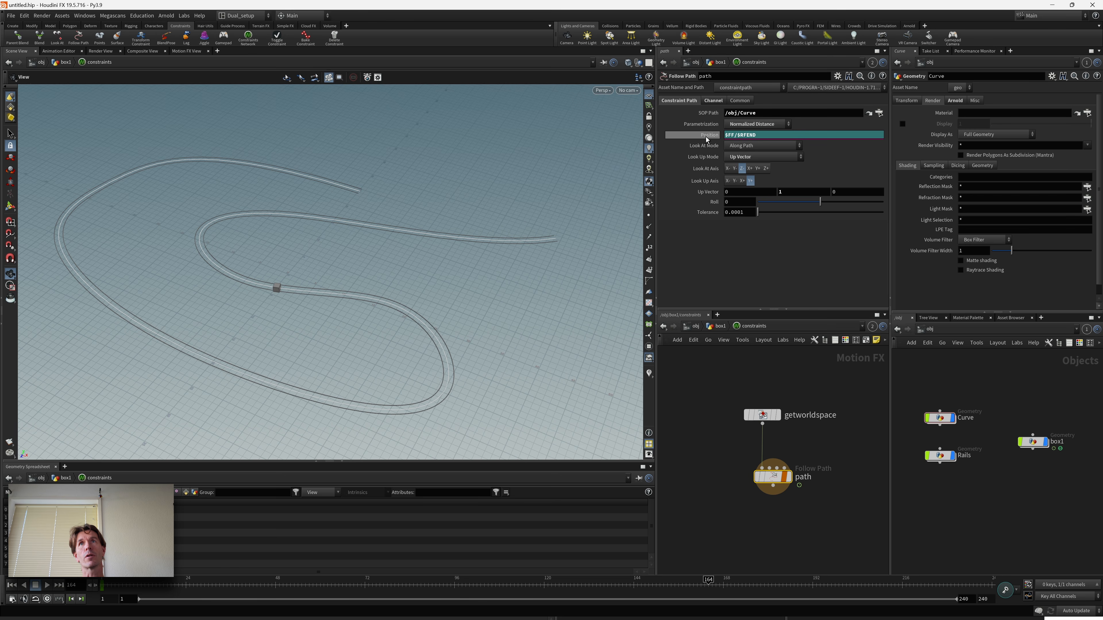
left_click(706, 135)
left_click(674, 584)
left_click_drag(674, 584, 548, 589)
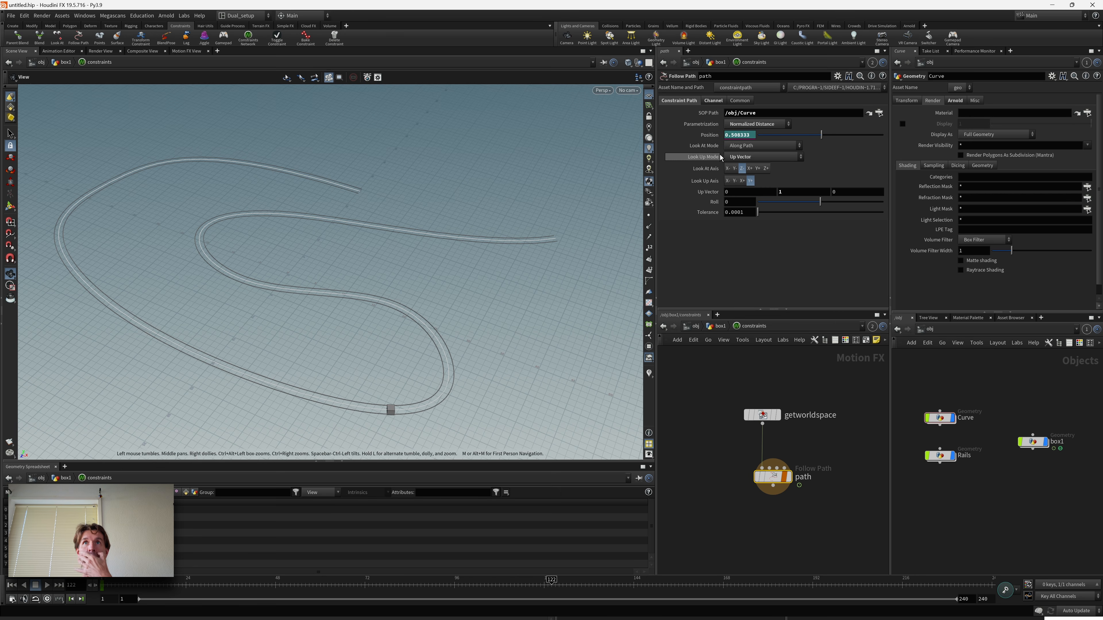
left_click(711, 137)
left_click(739, 137)
left_click_drag(738, 138, 764, 137)
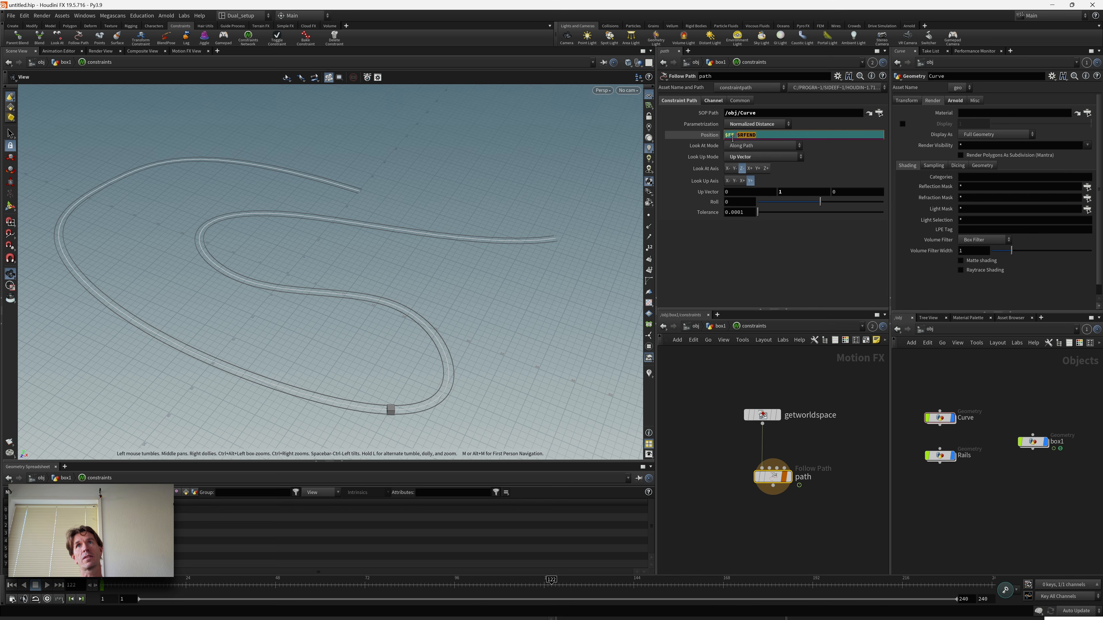
left_click_drag(735, 137, 723, 138)
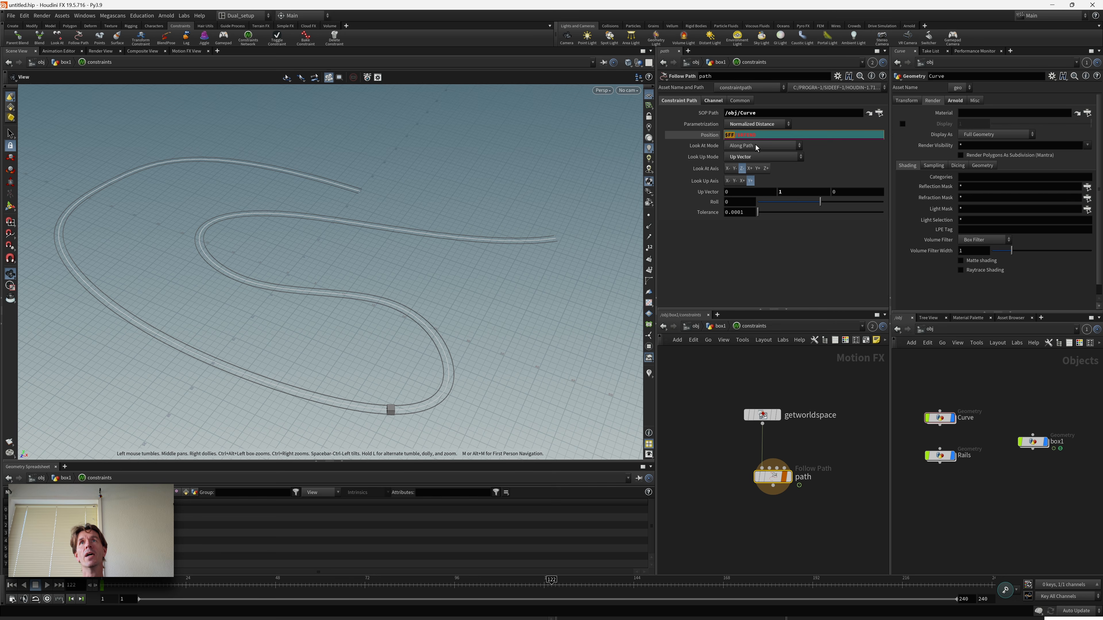
left_click_drag(737, 138, 760, 135)
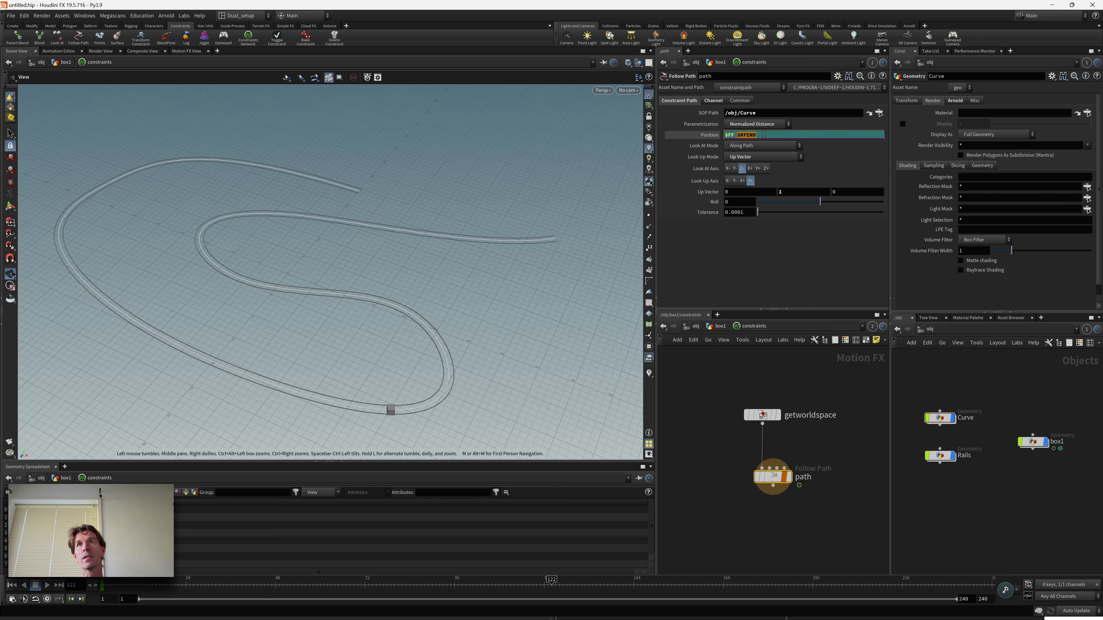
left_click_drag(883, 585, 999, 592)
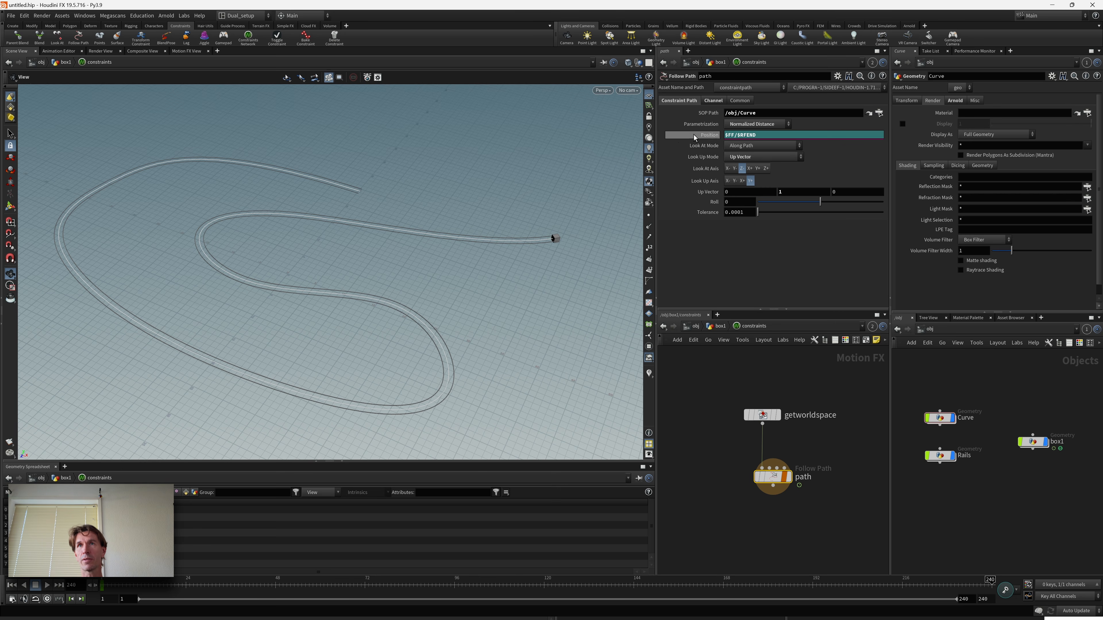
left_click_drag(687, 587, 716, 587)
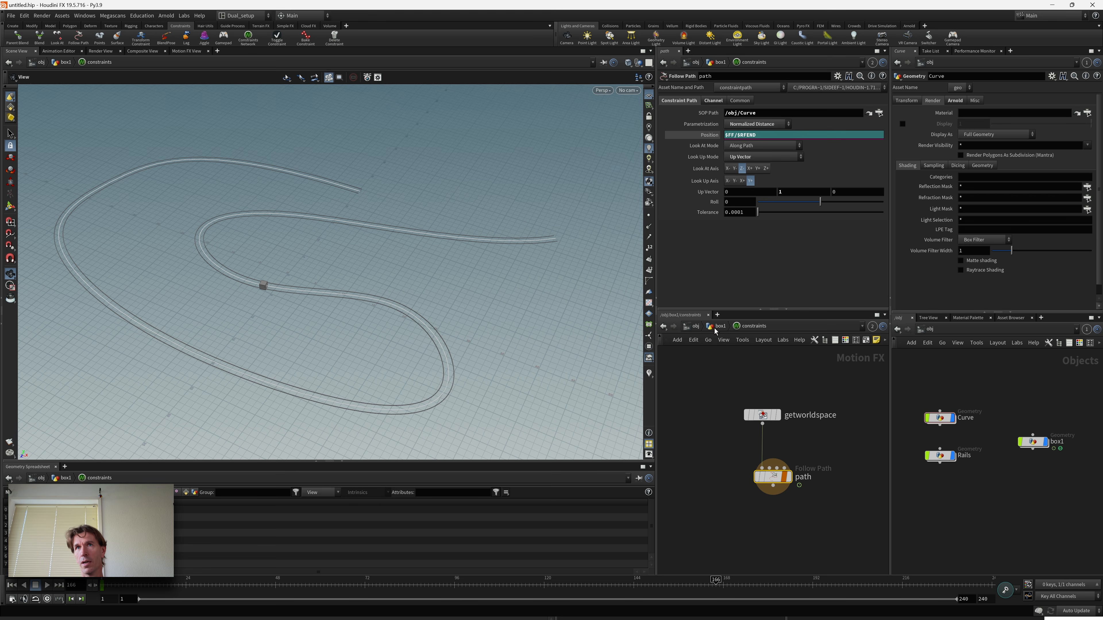
- Go from the object level back into box1's constraints network, check the Position parameter and return to the object level
left_click(697, 326)
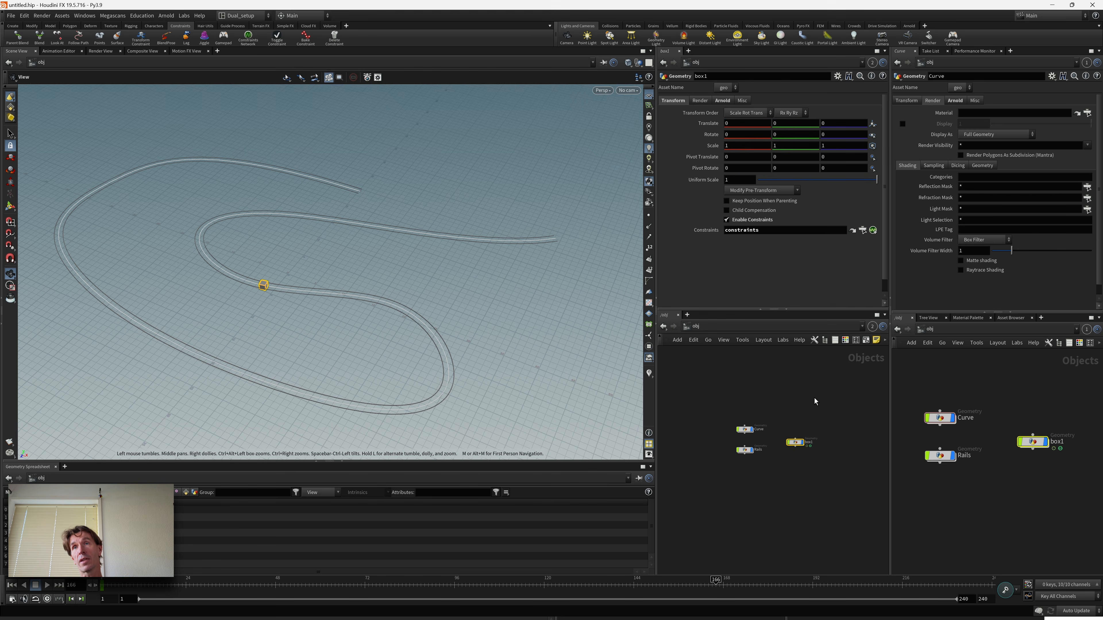
left_click_drag(845, 472, 791, 437)
double_click(794, 442)
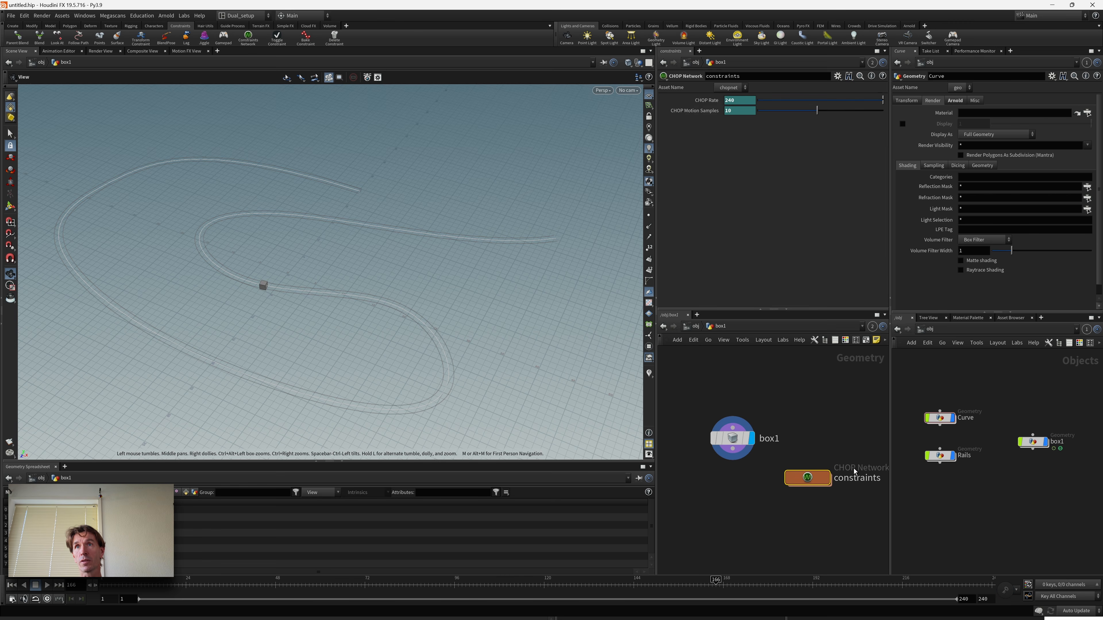
double_click(815, 478)
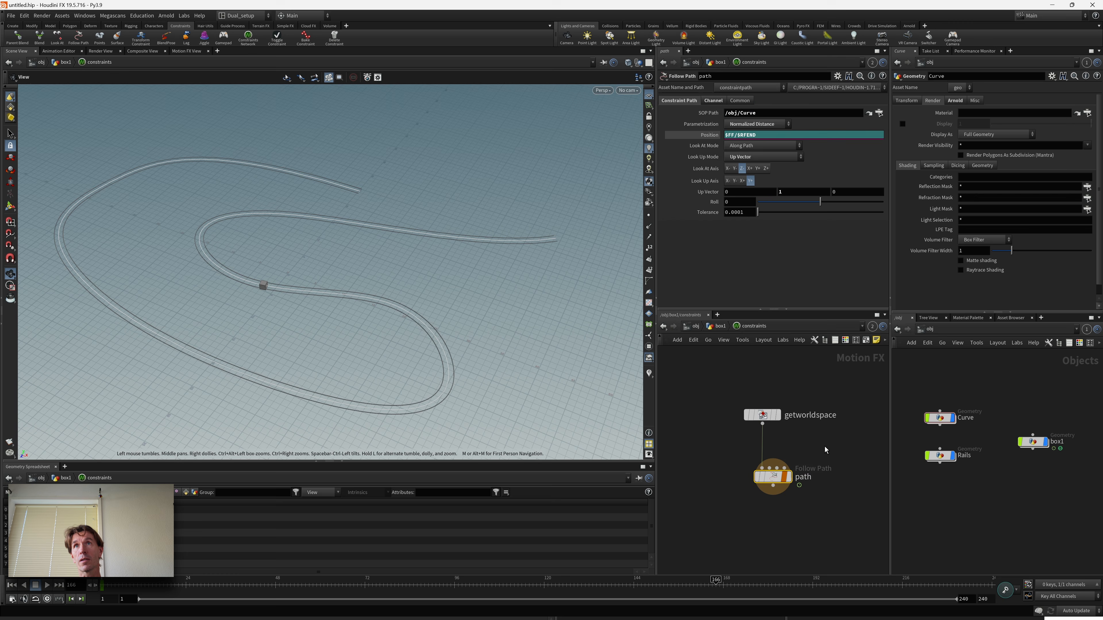
left_click(711, 136)
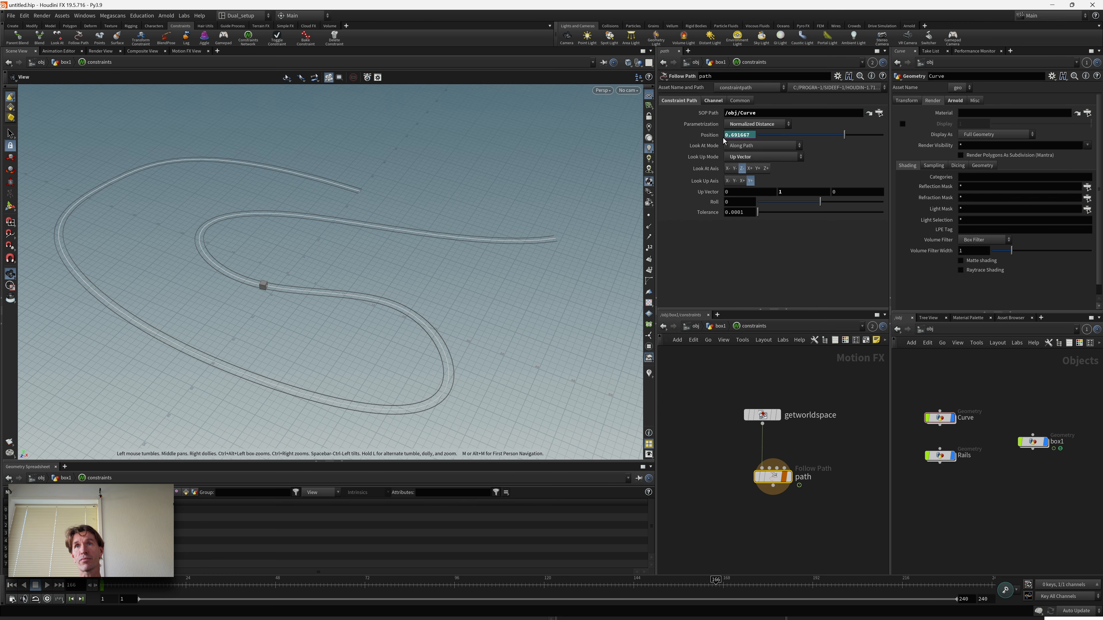
left_click(719, 326)
left_click(694, 326)
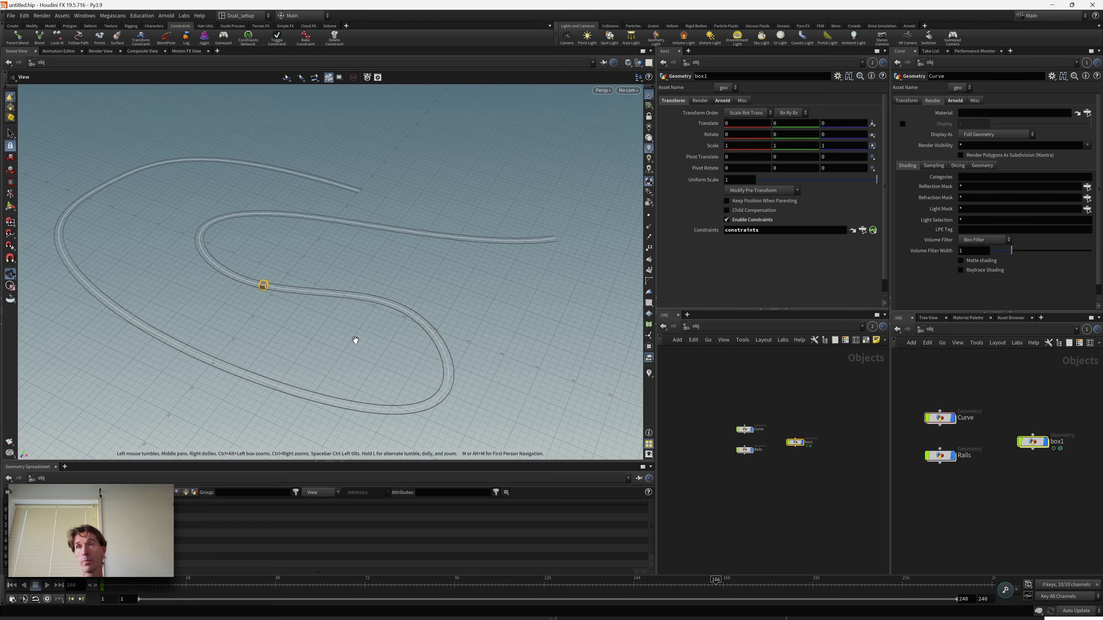
left_click_drag(836, 472, 784, 429)
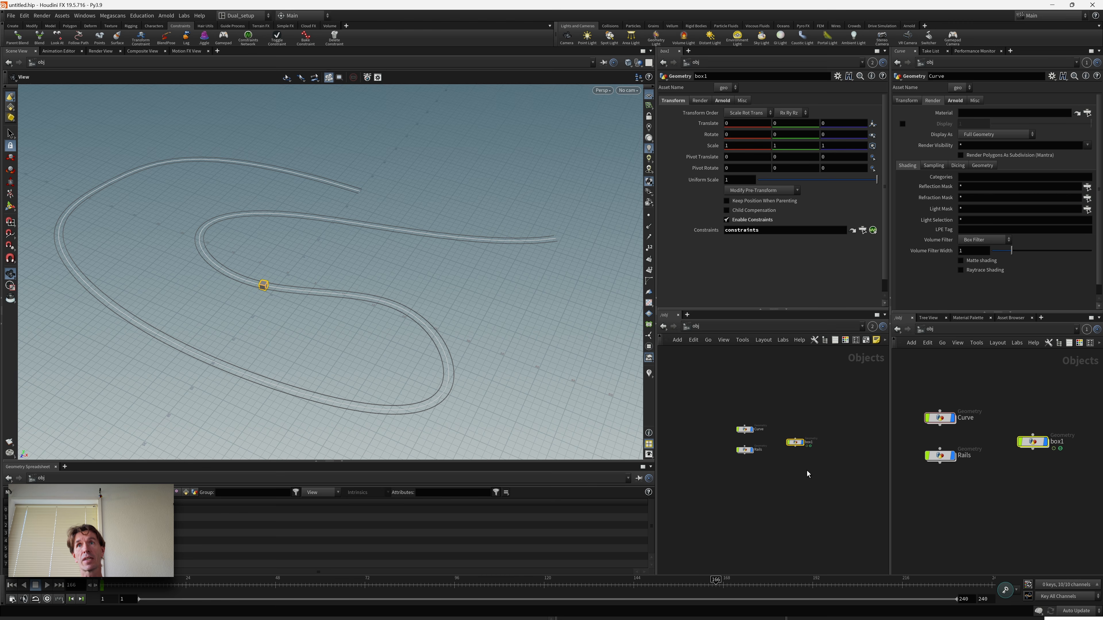
left_click(800, 399)
key("Tab")
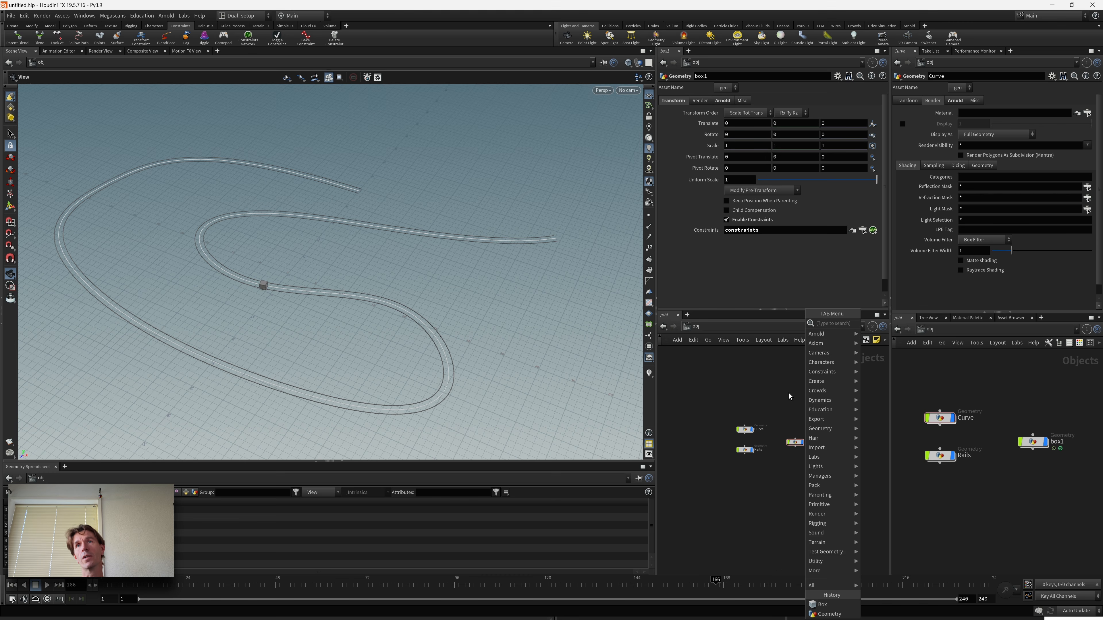
key("Escape")
- Collapse the box1 object into a subnetwork and rename it Train
left_click_drag(818, 411, 786, 474)
mouse_move(794, 445)
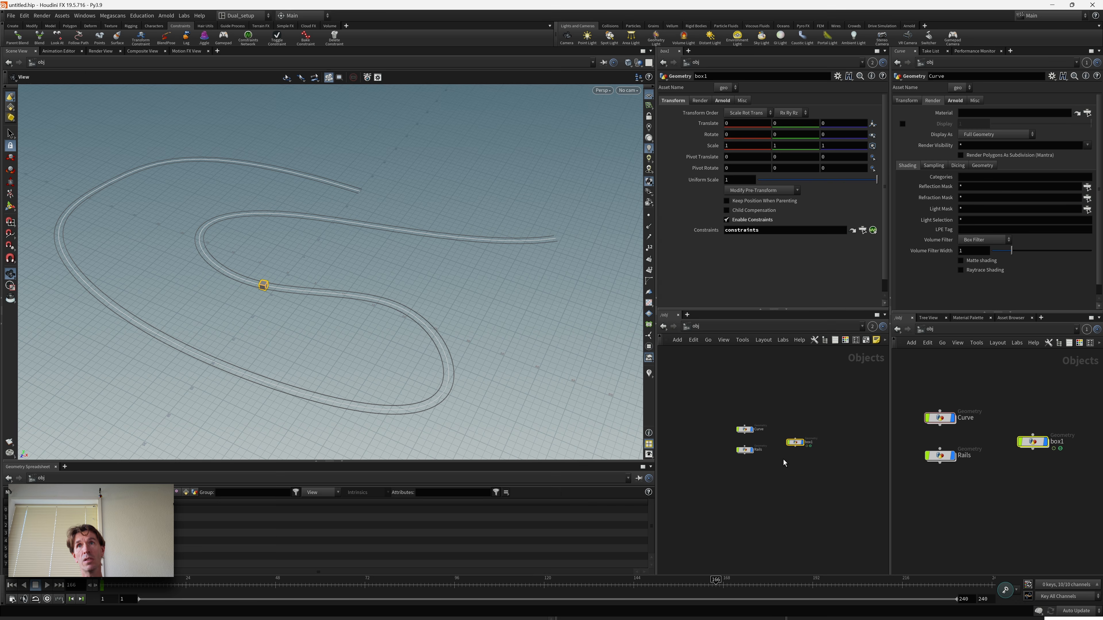
key("shift+c")
scroll(807, 447, "up", 5)
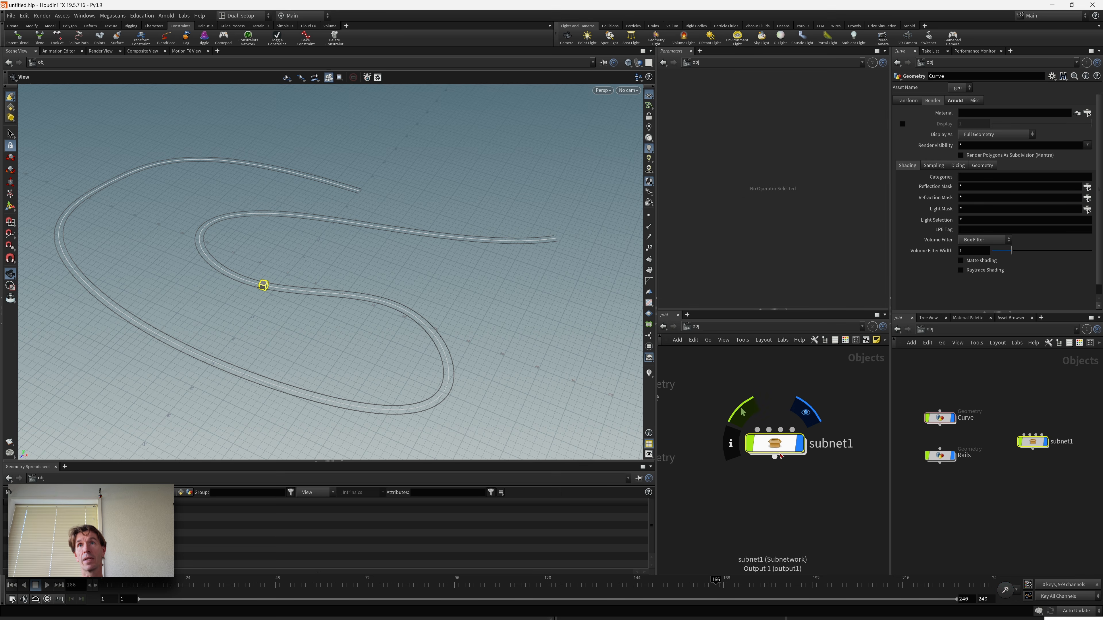
double_click(828, 446)
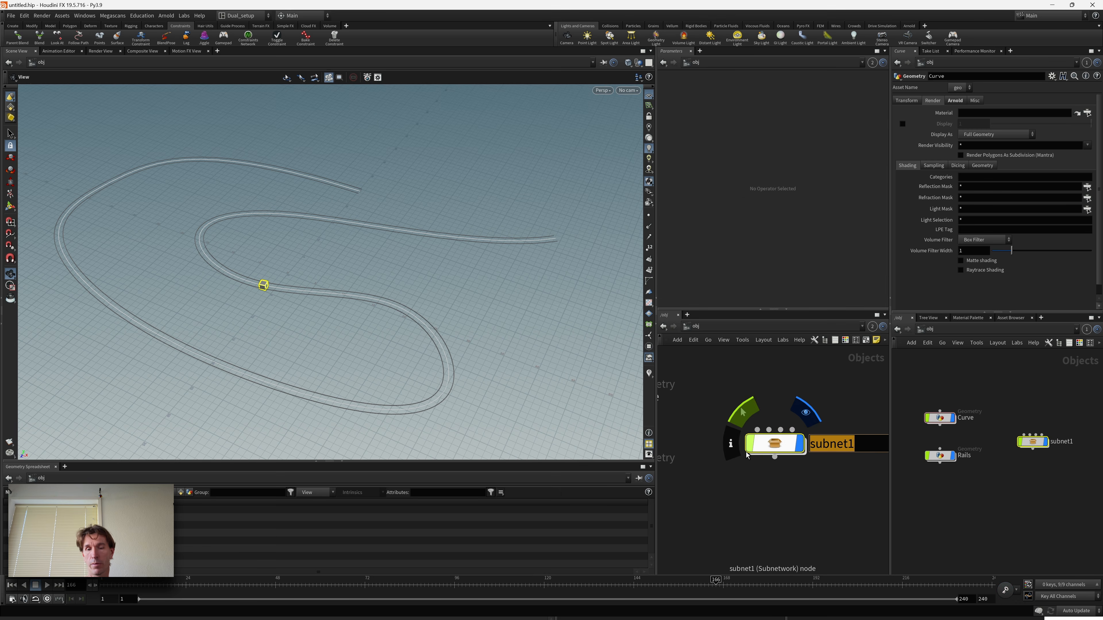
type("Train")
key("Return")
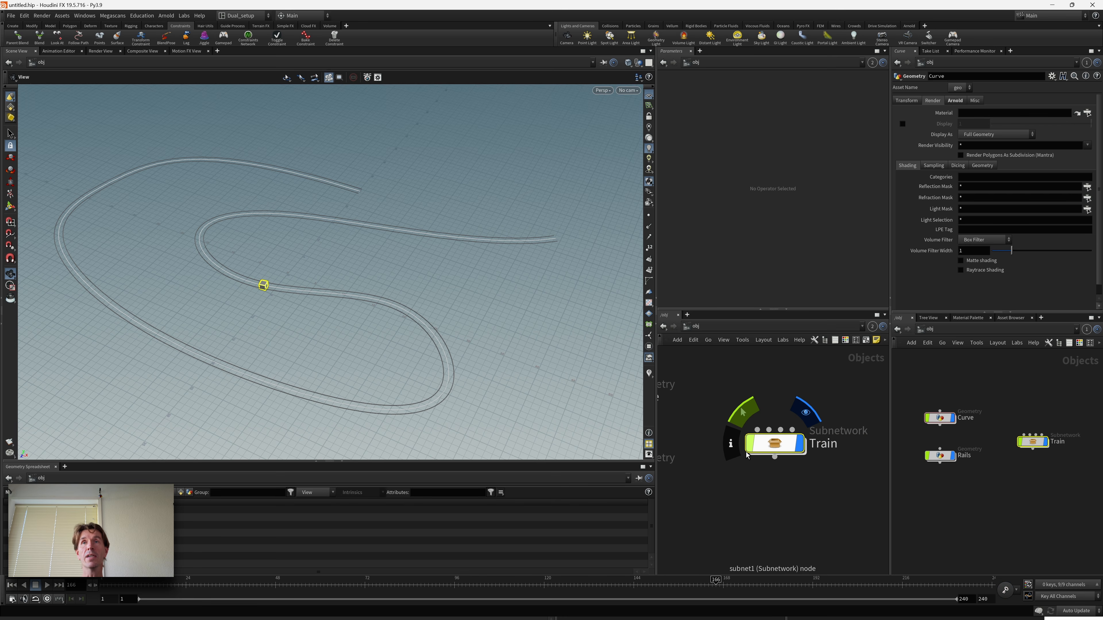
- Inside the Train subnetwork, move box1 lower beneath Sub-Network Input #1, check its contents and return to the object level
double_click(784, 451)
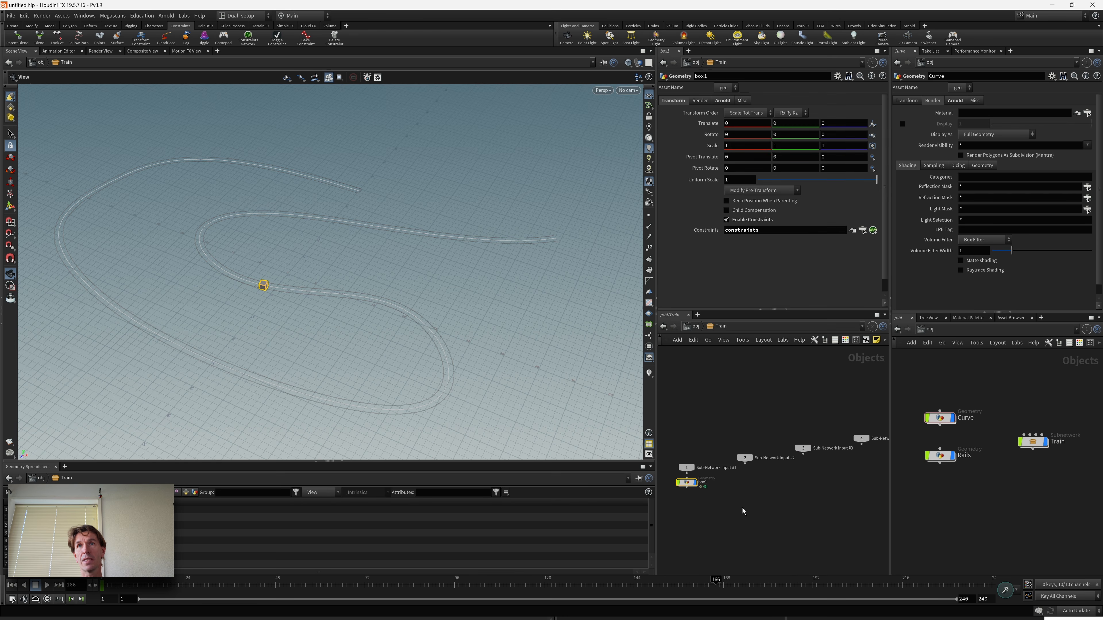
scroll(738, 512, "up", 4)
middle_click_drag(734, 517, 803, 456)
double_click(709, 384)
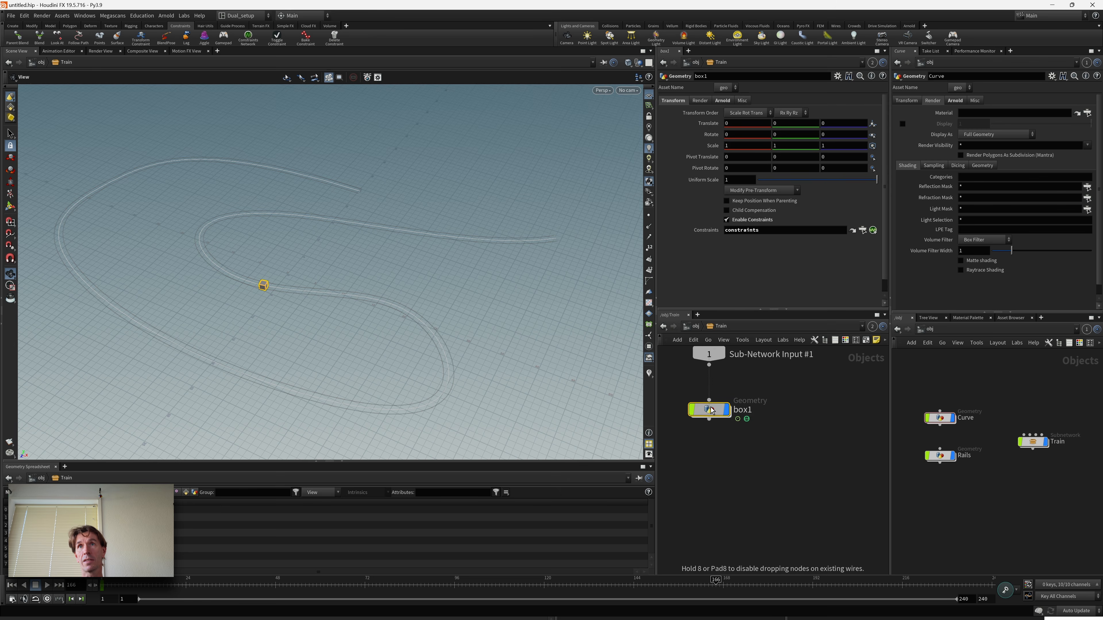
left_click(719, 393)
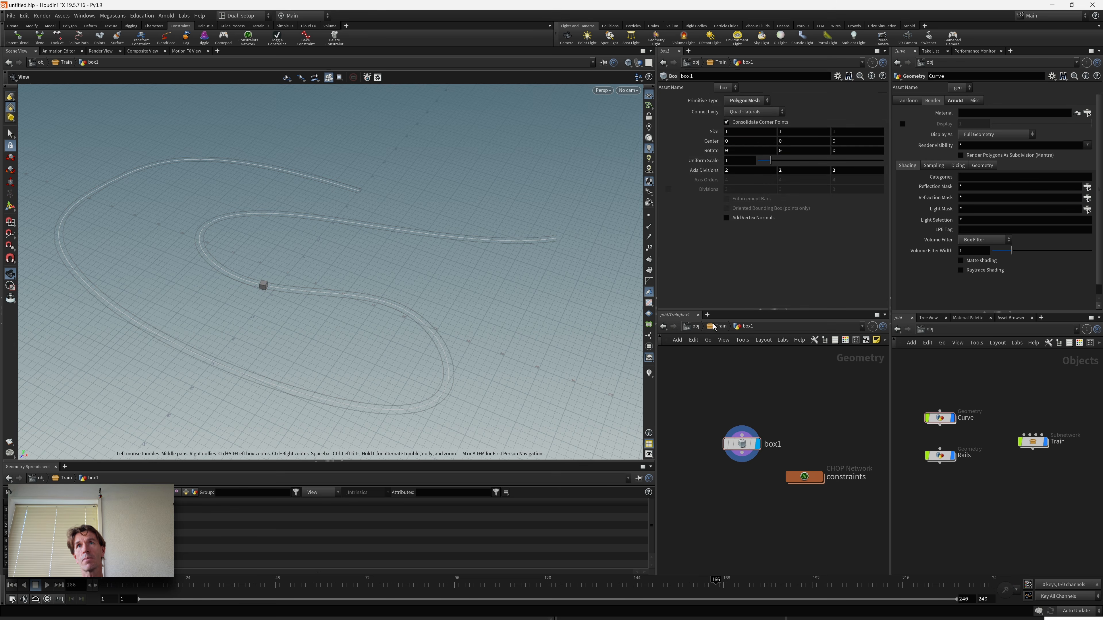
left_click(695, 326)
- Open the Edit Parameter Interface window for the Train subnetwork and collapse its existing Transform and Subnet folders
mouse_move(782, 445)
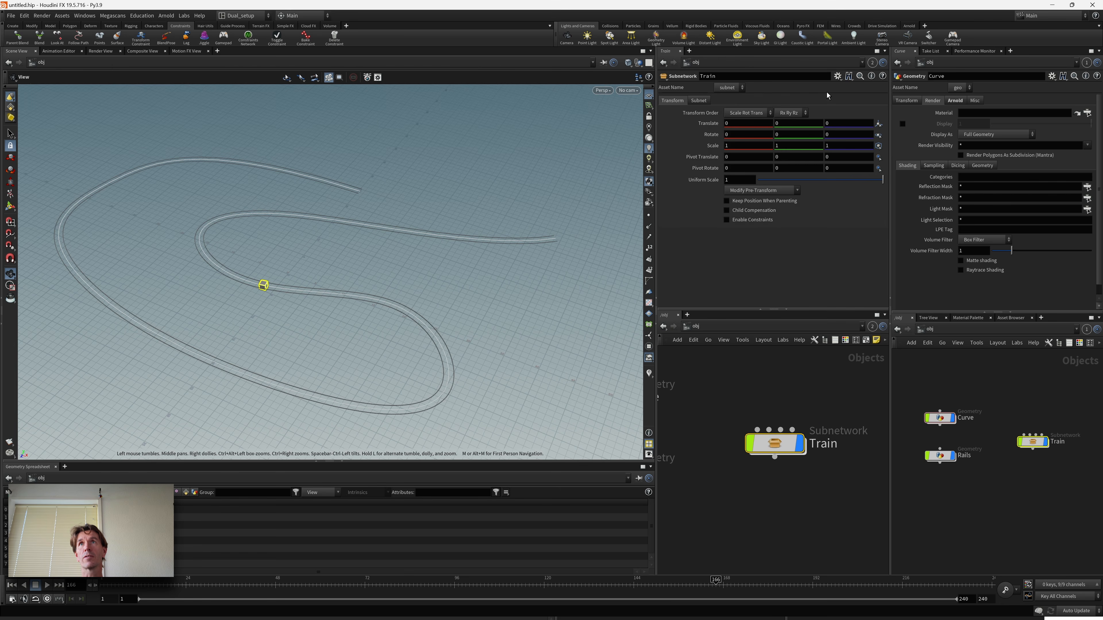
left_click(837, 77)
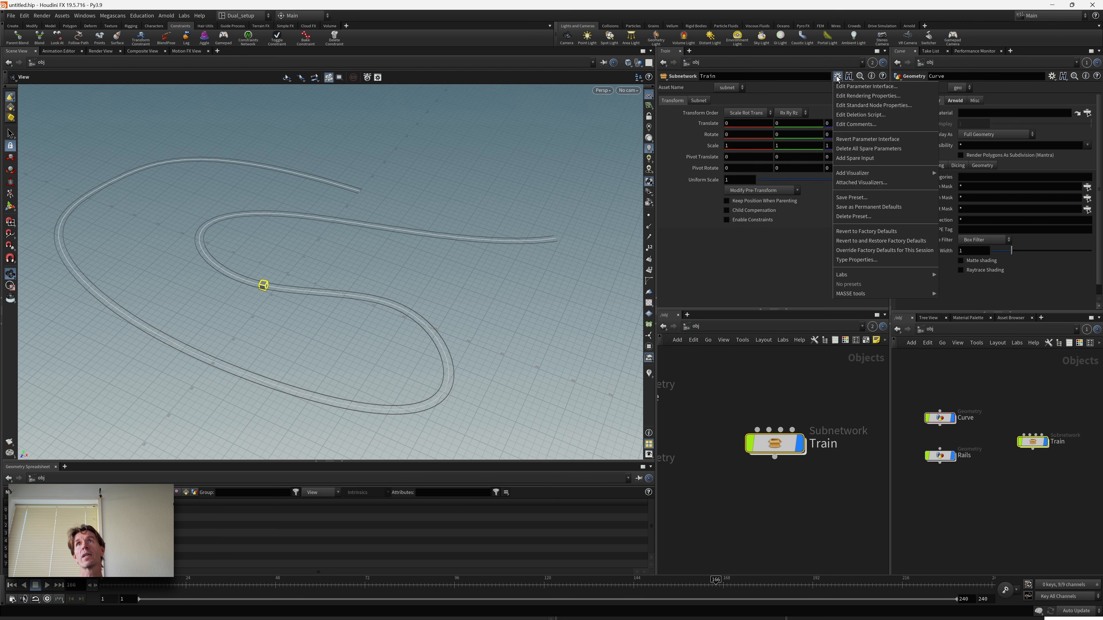
left_click(847, 86)
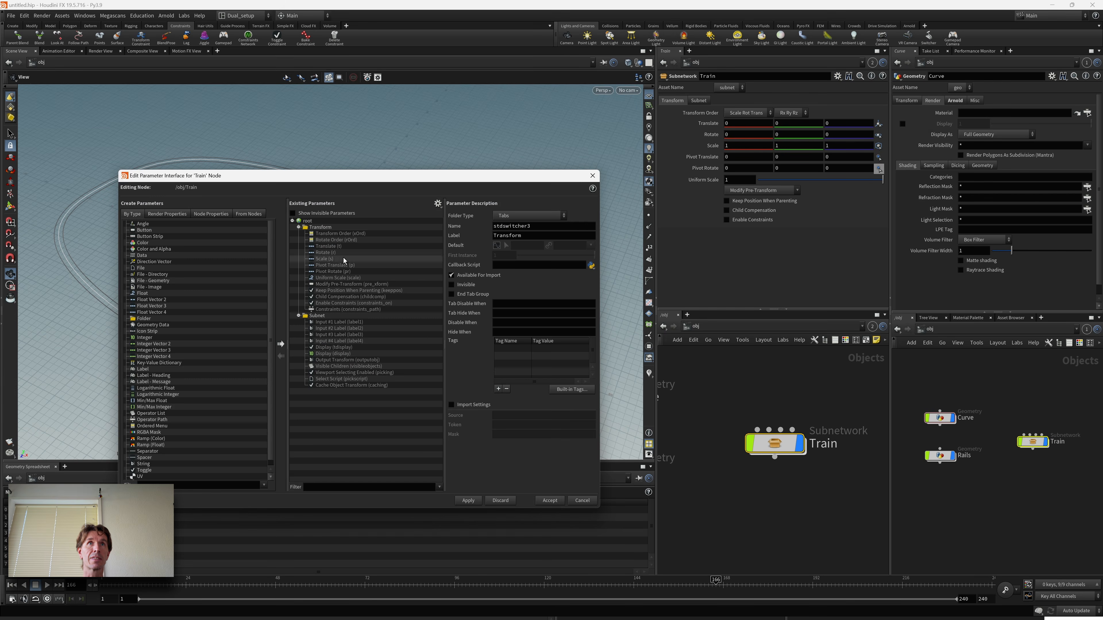
left_click_drag(333, 177, 301, 153)
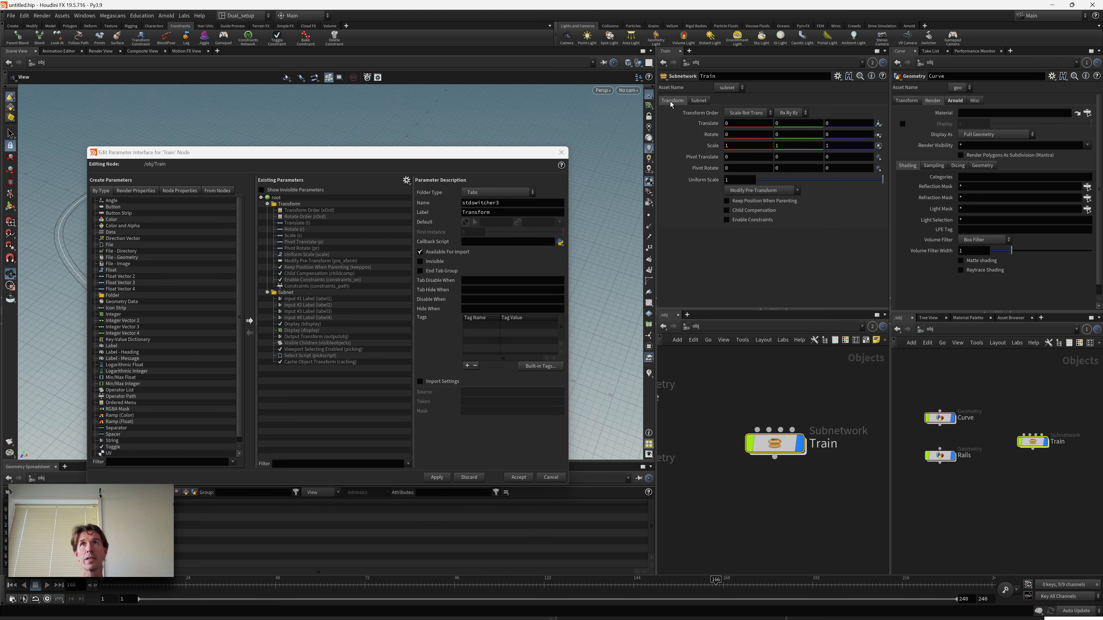
left_click(699, 101)
left_click(679, 104)
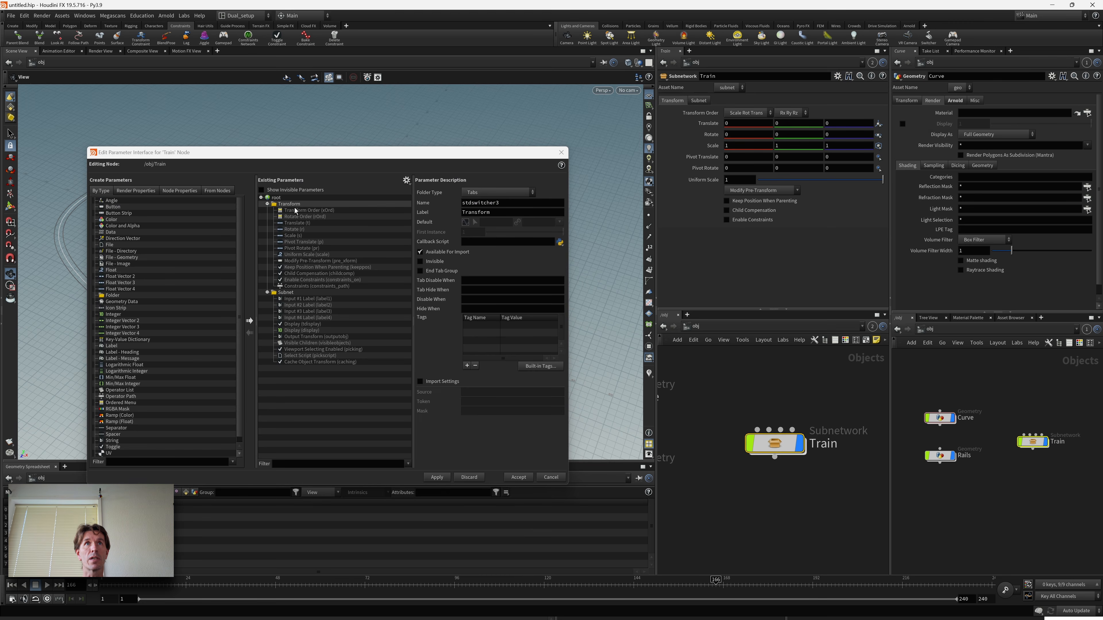
left_click(294, 293)
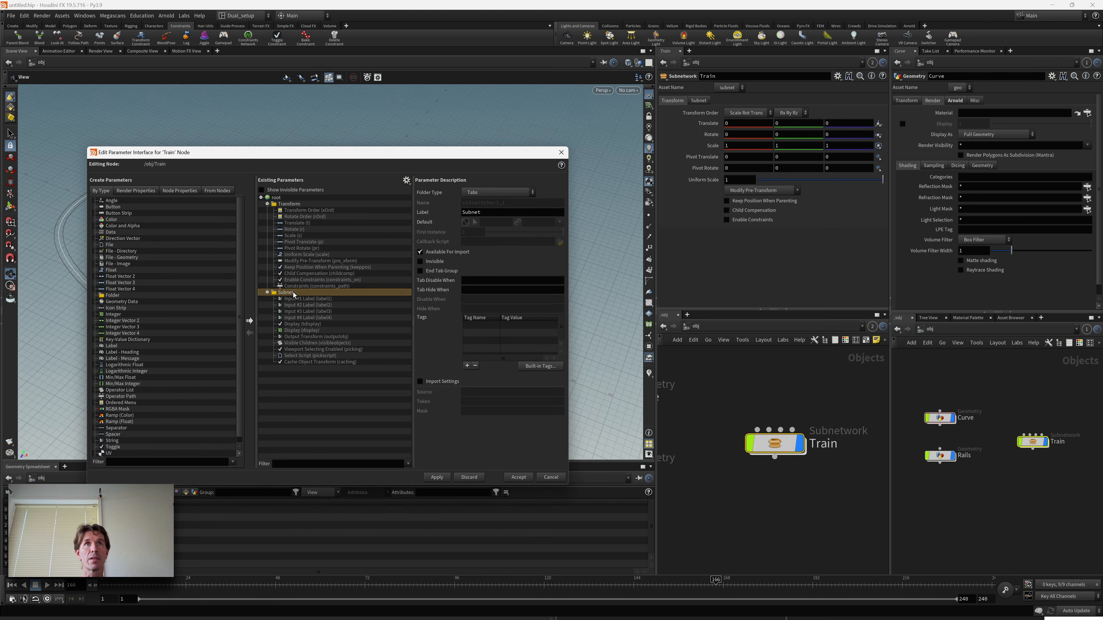
left_click(268, 204)
left_click(267, 210)
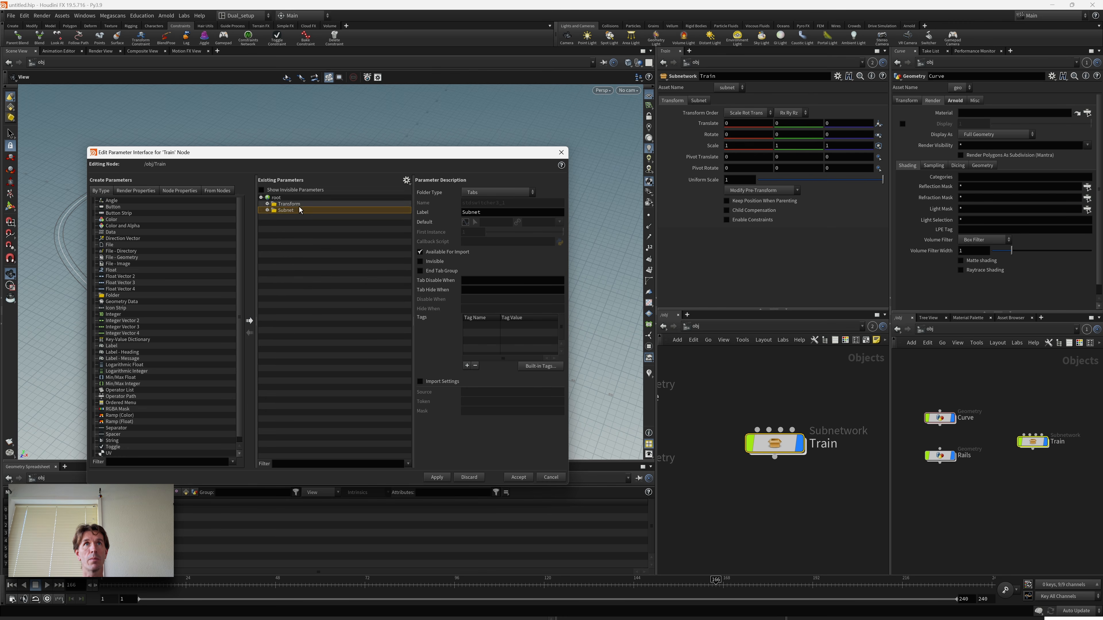
- Add a folder labelled Train Settings above the existing Transform folder and apply it to the Train subnetwork
left_click_drag(112, 295, 288, 205)
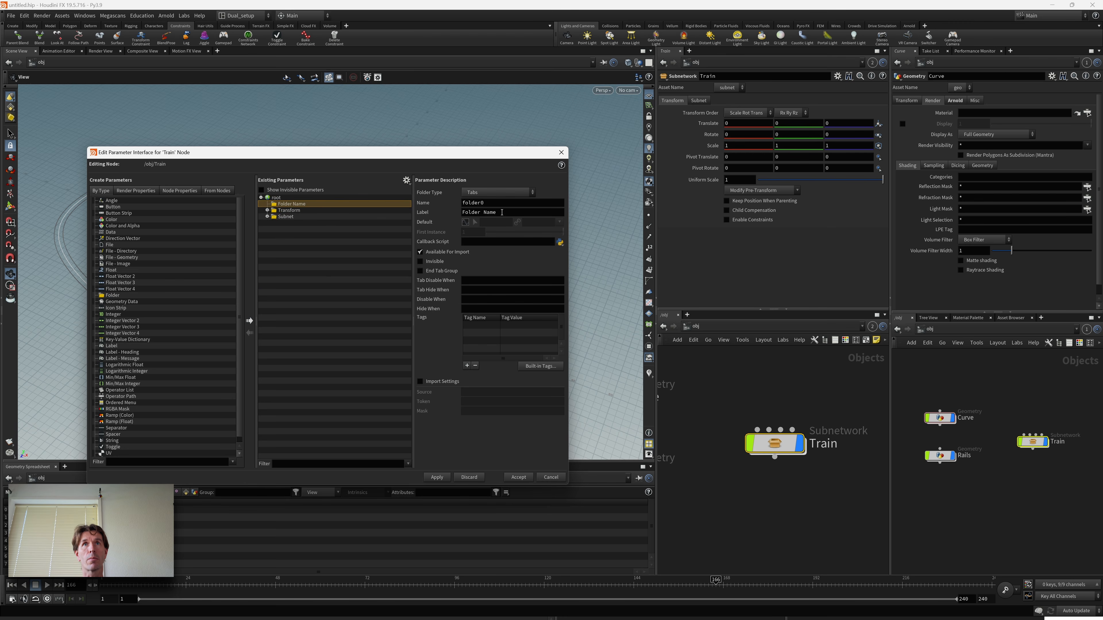
left_click_drag(502, 212, 383, 216)
type("Train S")
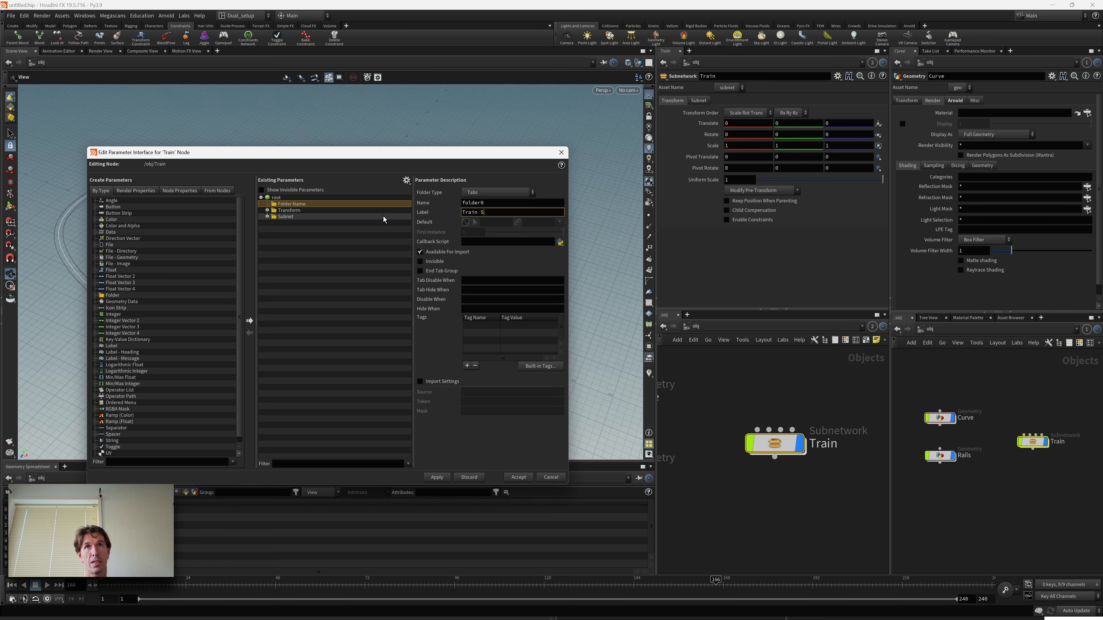
type("ettinjgs")
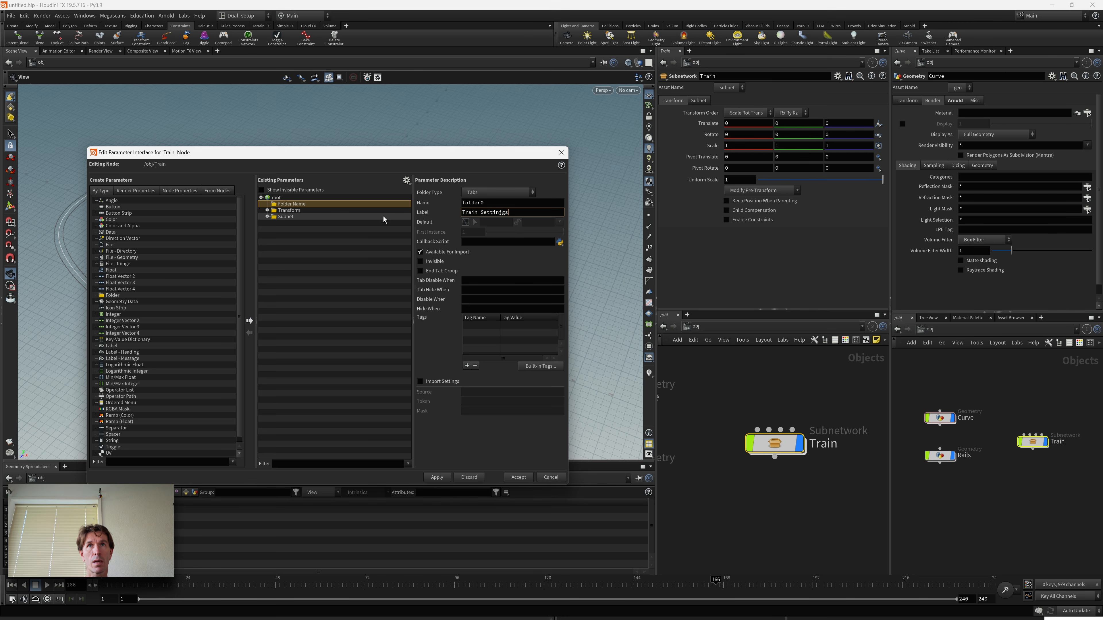
key("BackSpace")
key("BackSpace")
key("BackSpace")
type("gs")
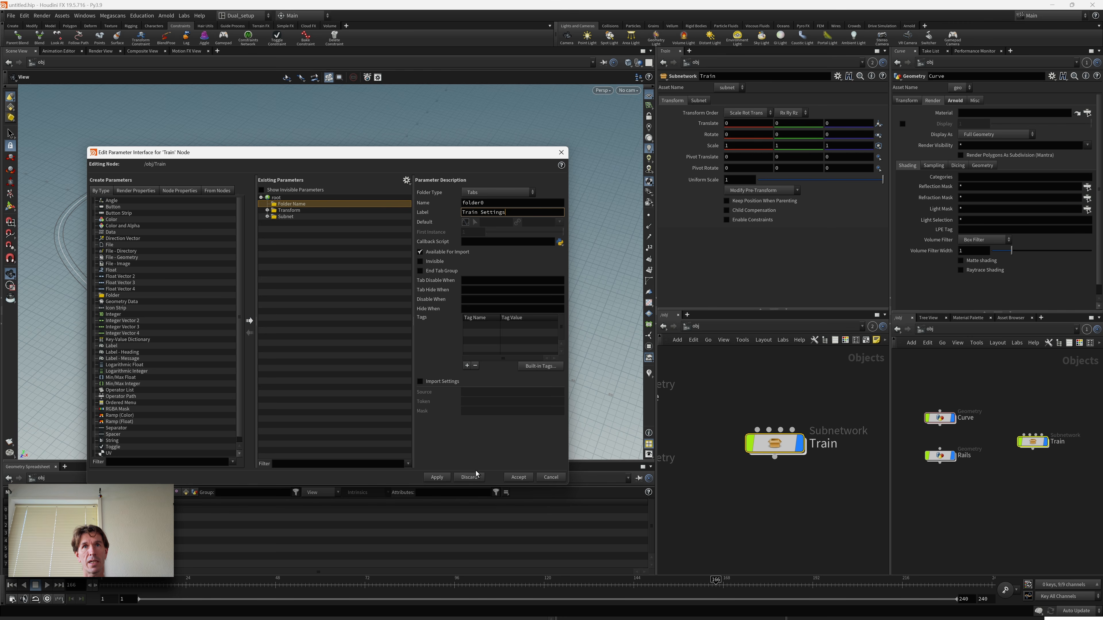
left_click(437, 477)
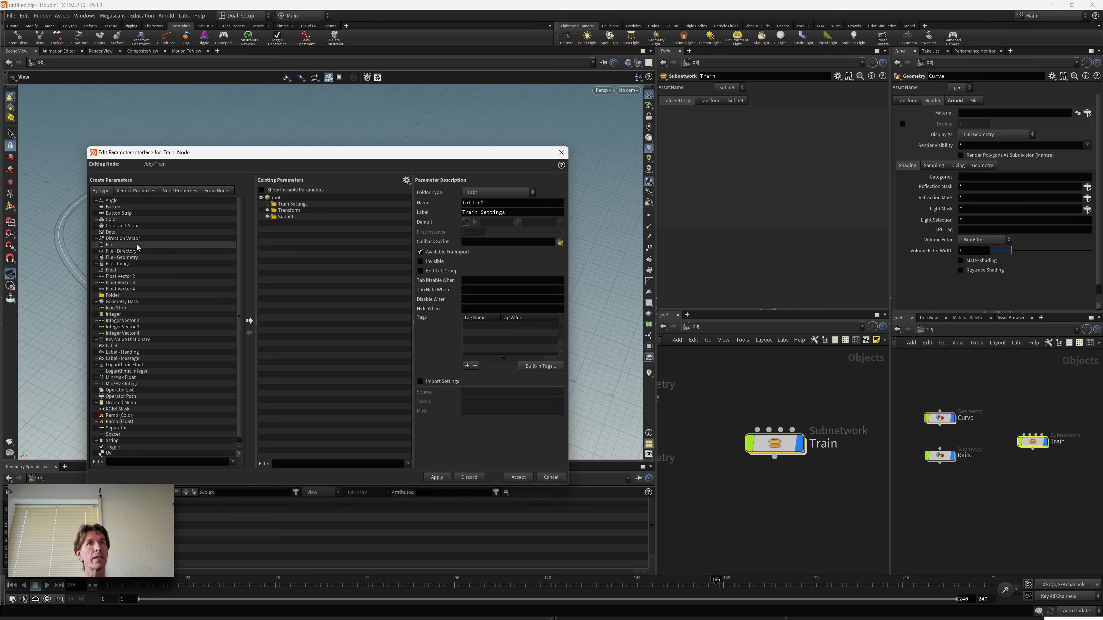
- Add a float parameter named posOnTrack with the label Position on Track inside the Train Settings folder and apply it
left_click_drag(112, 269, 295, 206)
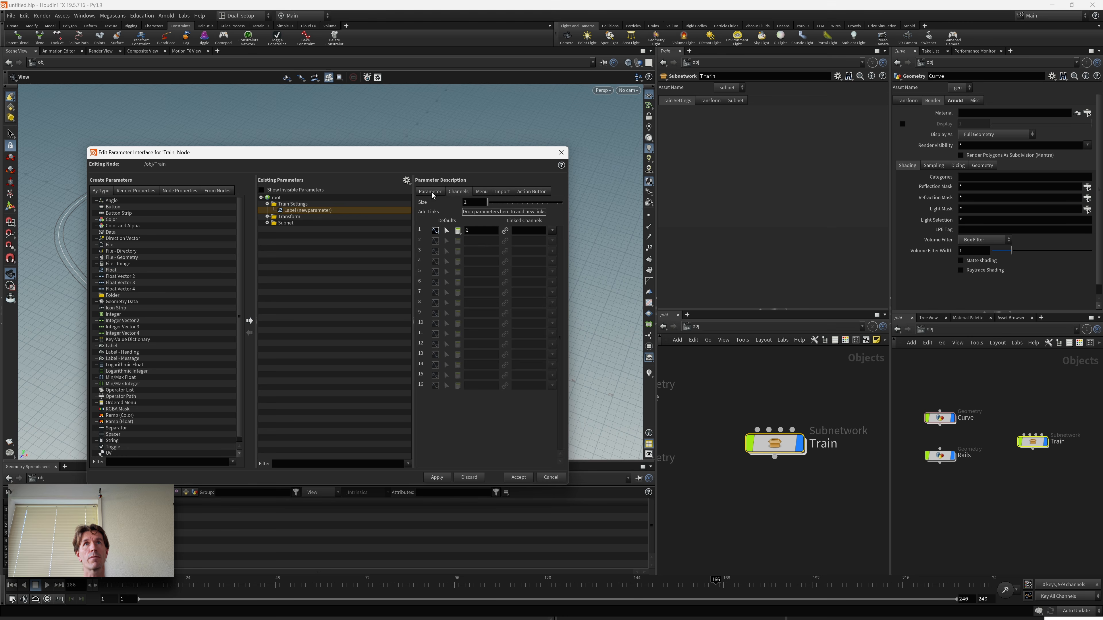
left_click(431, 192)
double_click(473, 212)
type("Pos")
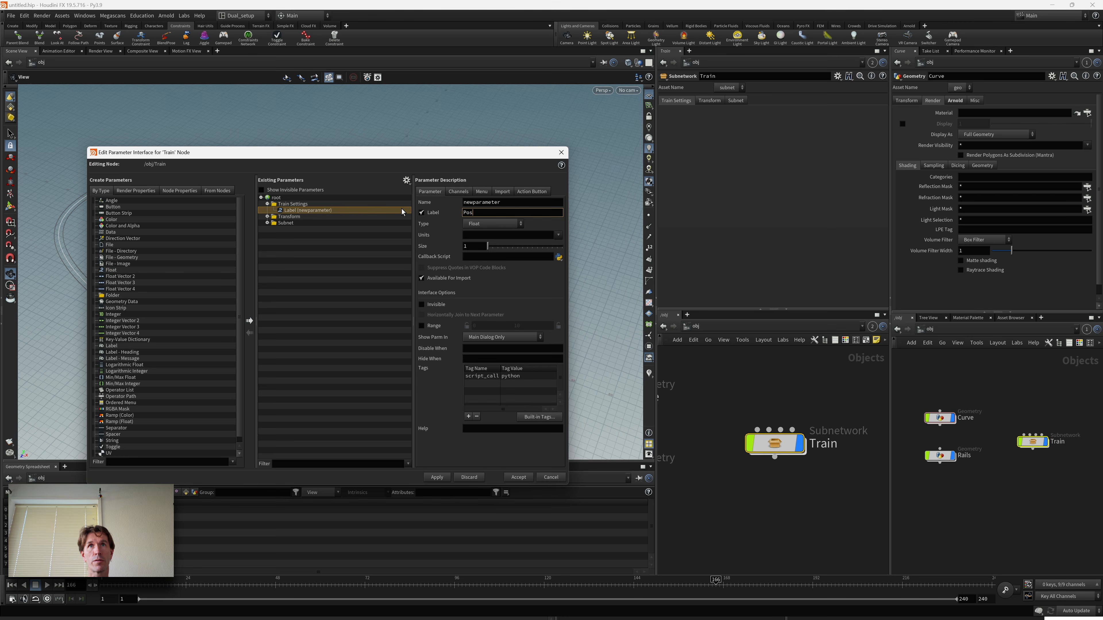
type("ition on Track")
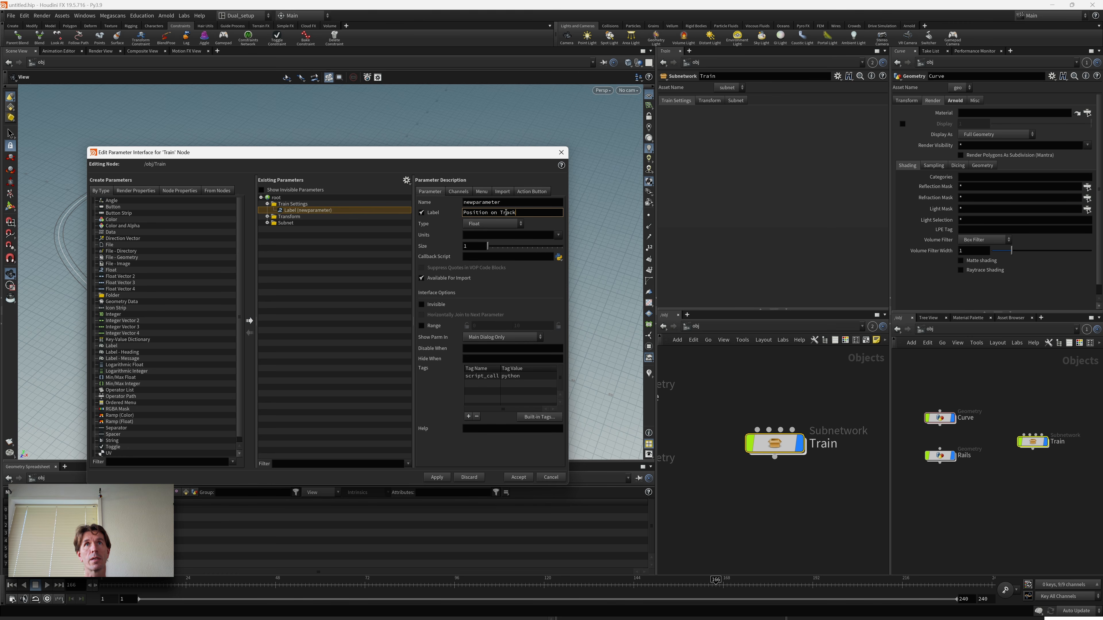
key("shift+Tab")
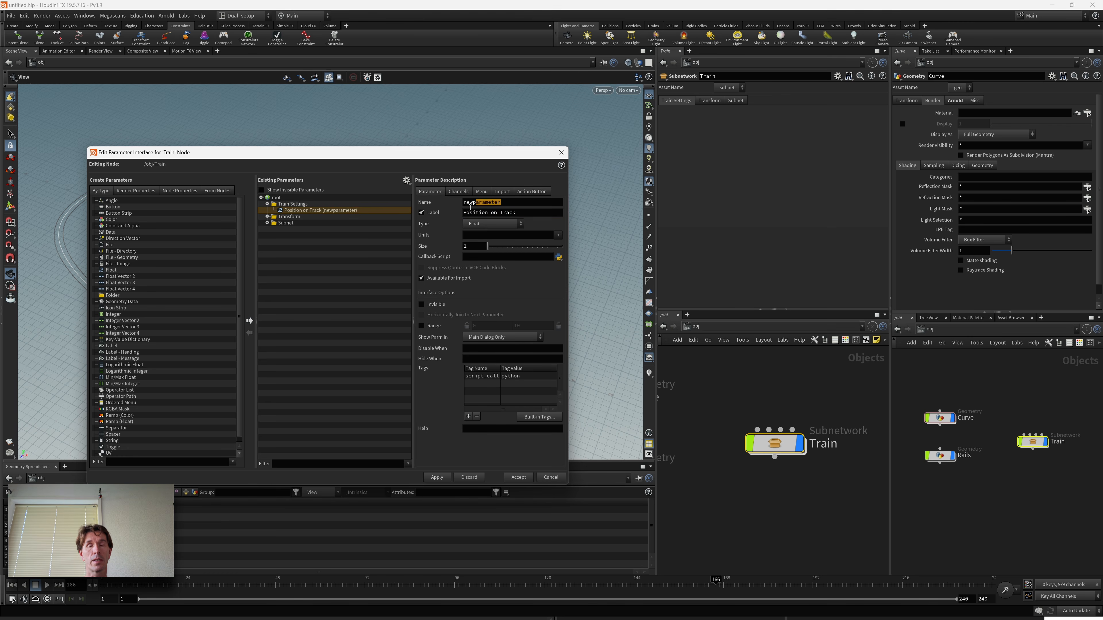
type("posOnTrack")
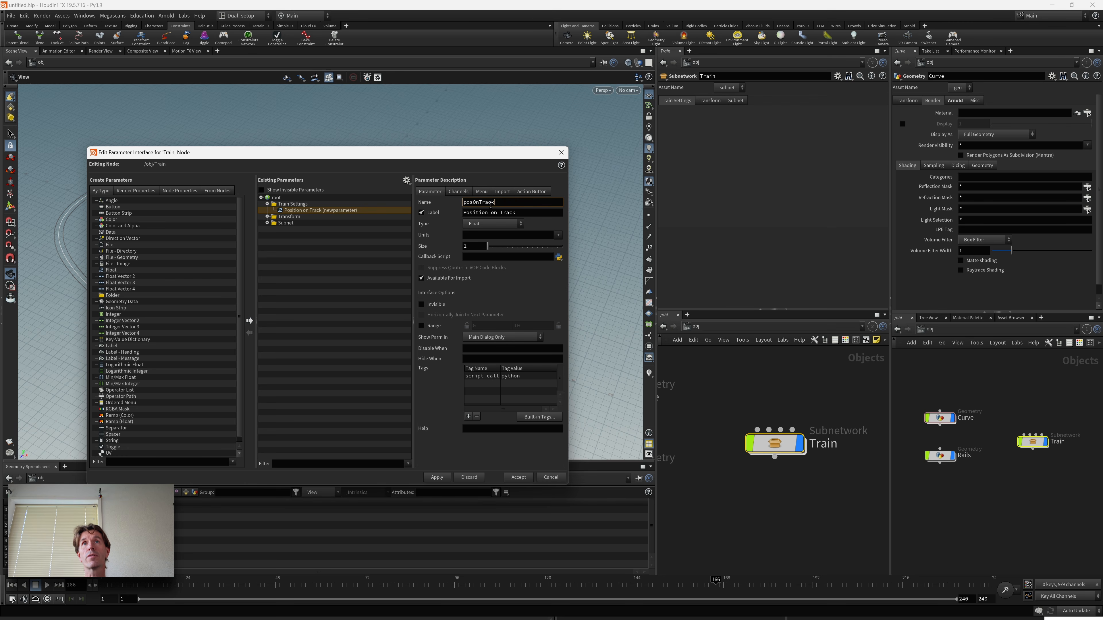
left_click(439, 478)
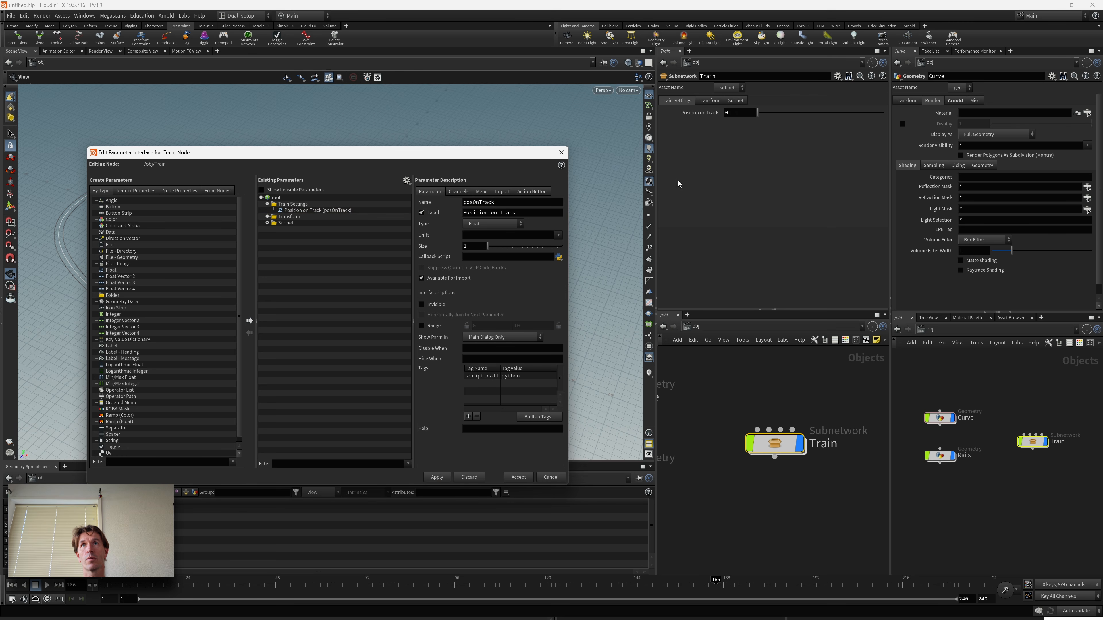
- Enable a range of 0 to 10 on the Position on Track parameter and clear the parameter interface window from view
mouse_move(756, 114)
left_mouse_down()
mouse_move(885, 121)
mouse_move(751, 128)
left_mouse_up()
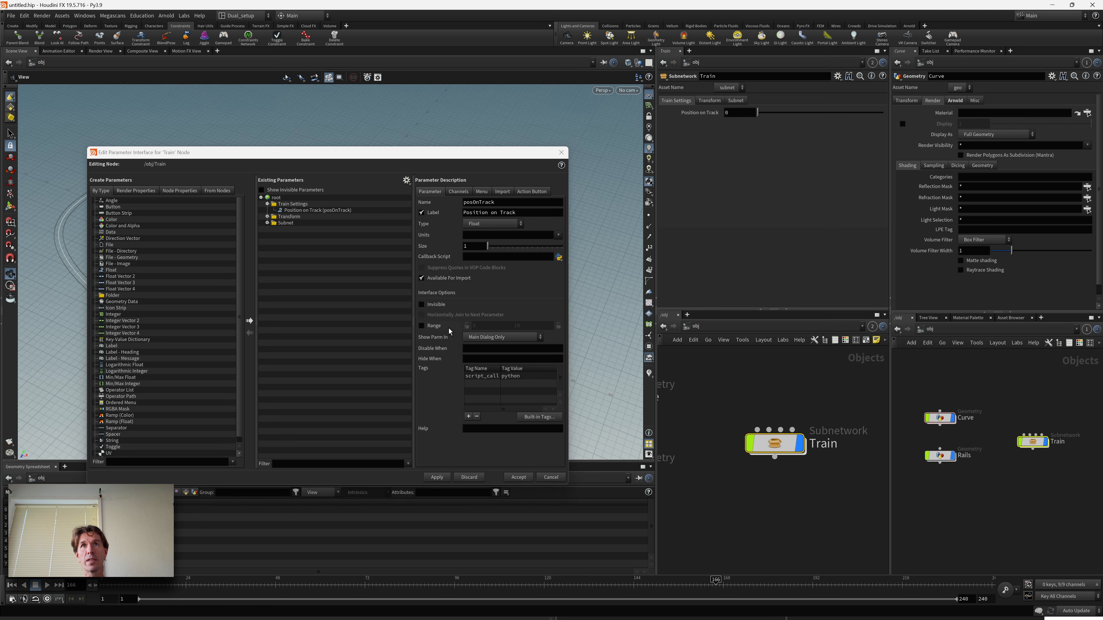
left_click(421, 326)
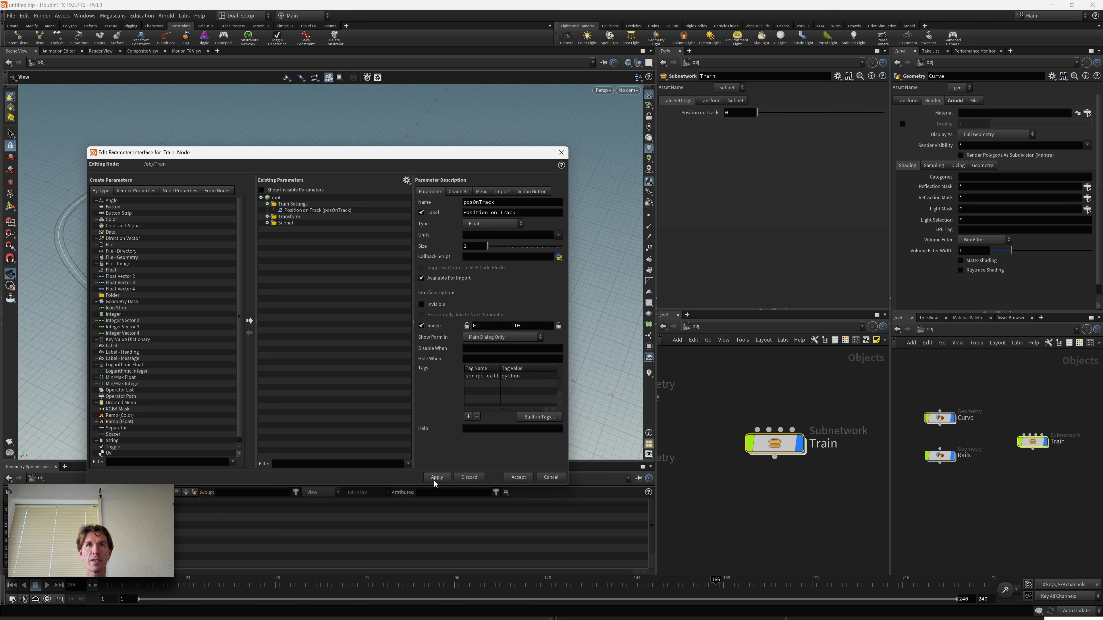
left_click_drag(380, 155, 773, 224)
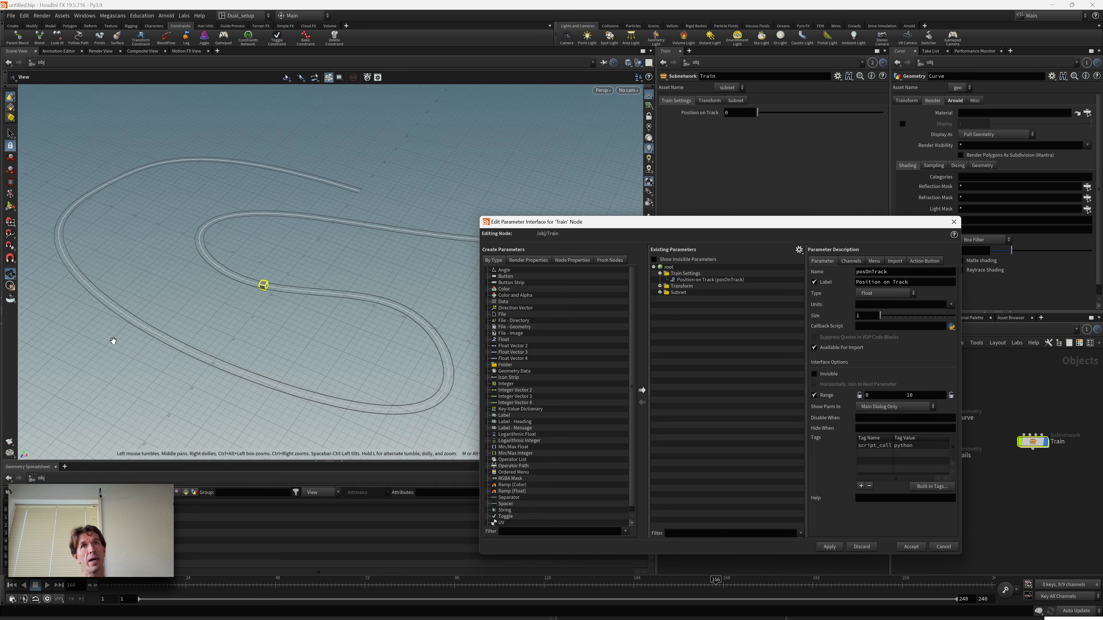
left_click_drag(681, 222, 0, 178)
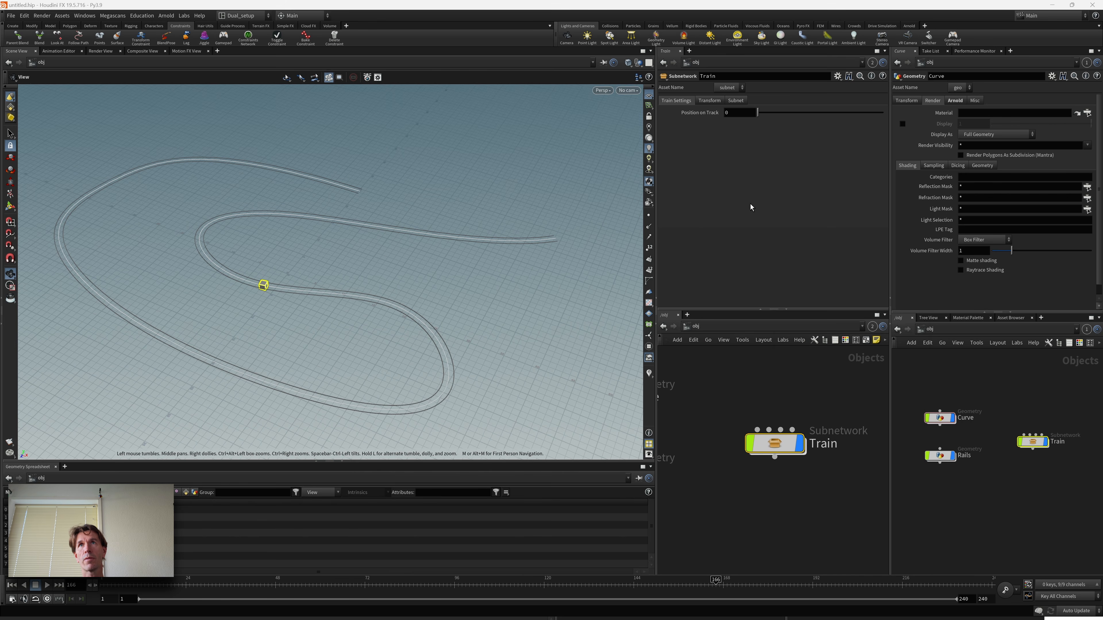
- Copy the Train's Position on Track parameter and go inside box1's constraints network
right_click(738, 117)
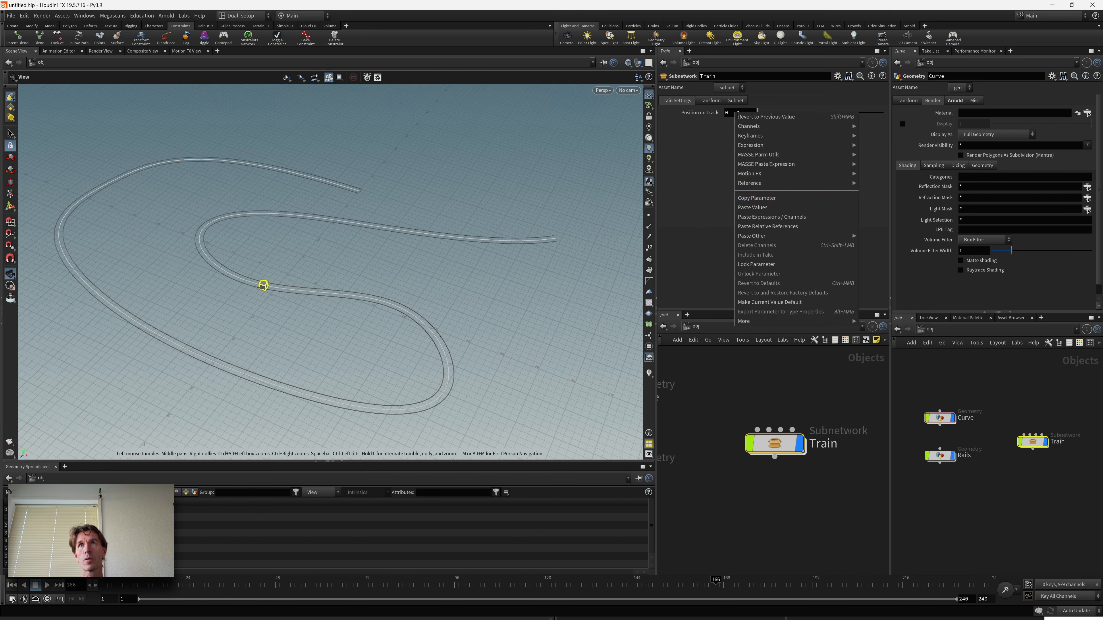
left_click(759, 198)
double_click(774, 443)
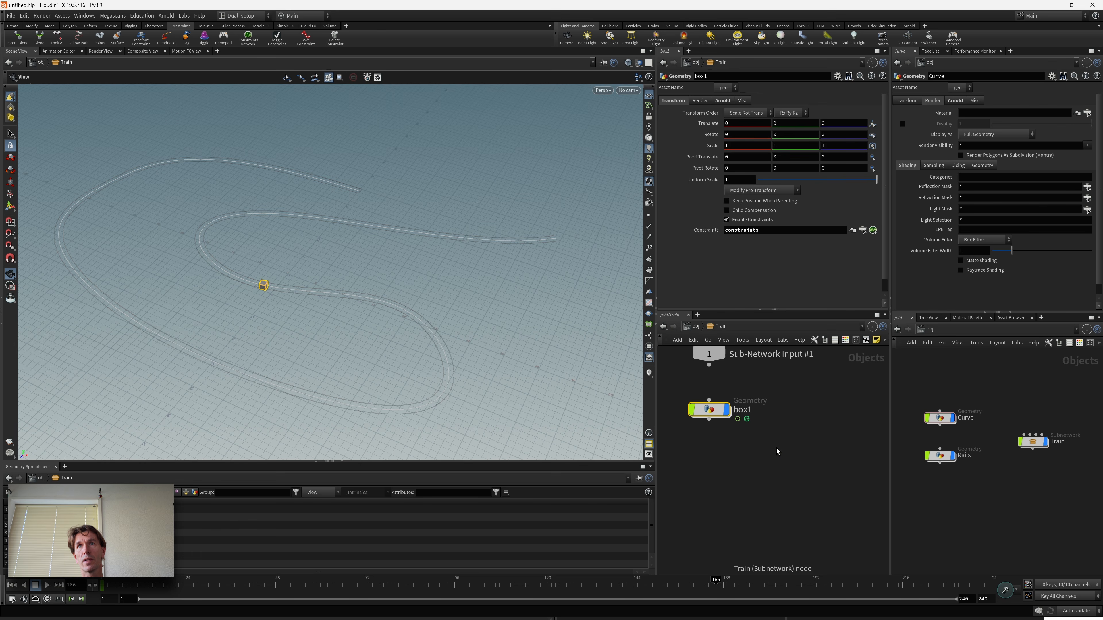
double_click(708, 410)
double_click(813, 483)
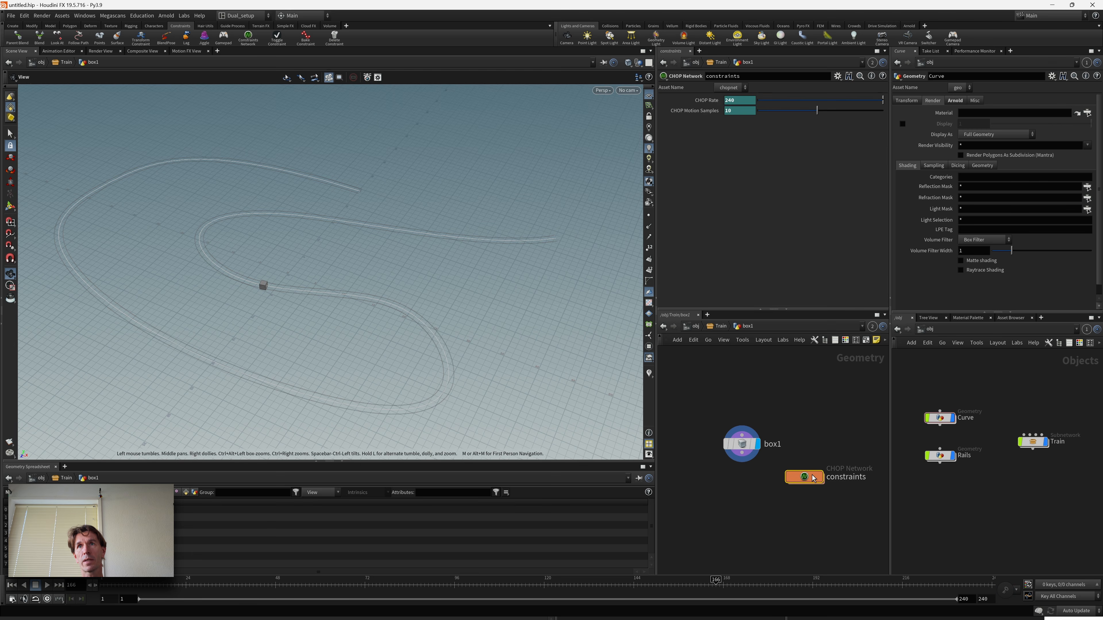
left_click(813, 483)
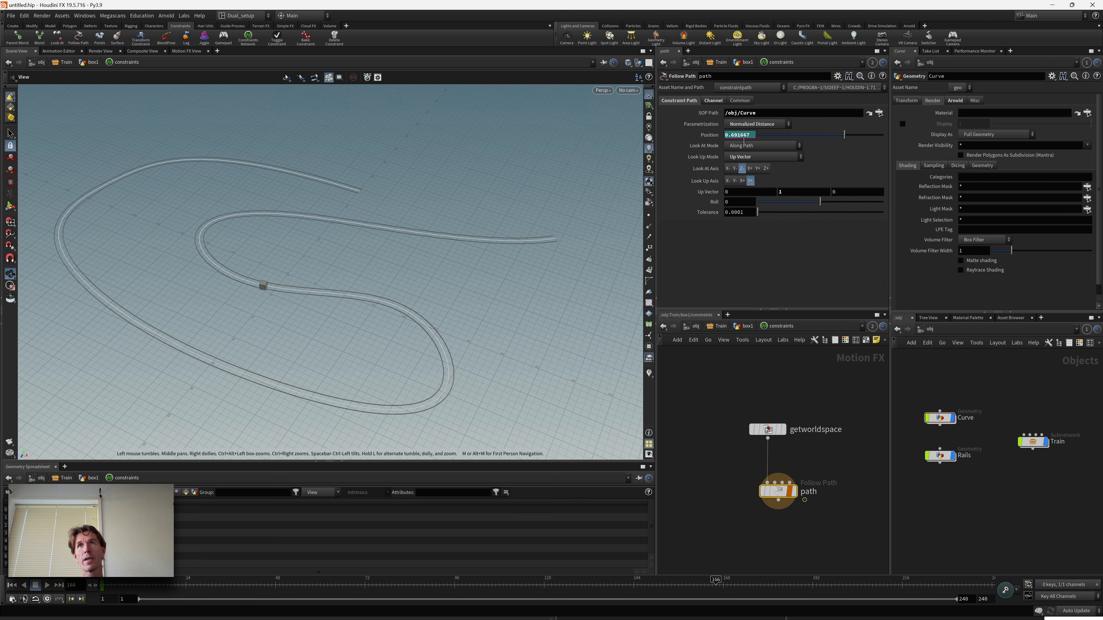
- Delete the animation channels on the Follow Path node's Position and paste a relative reference to posOnTrack there
left_click(708, 135, "alt")
right_click(708, 135)
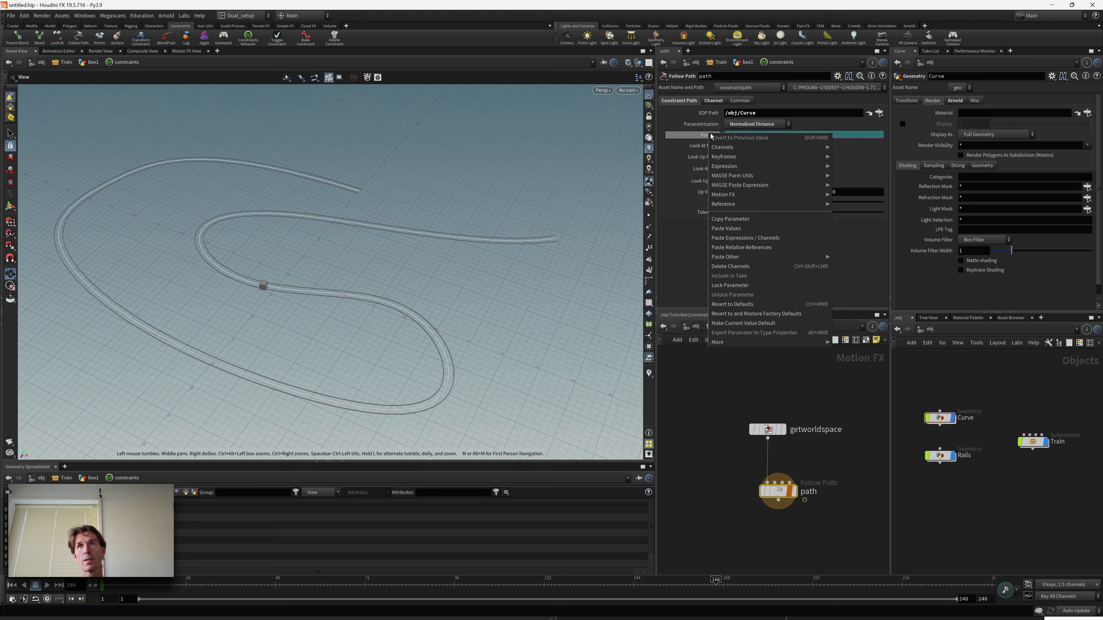
left_click(734, 269)
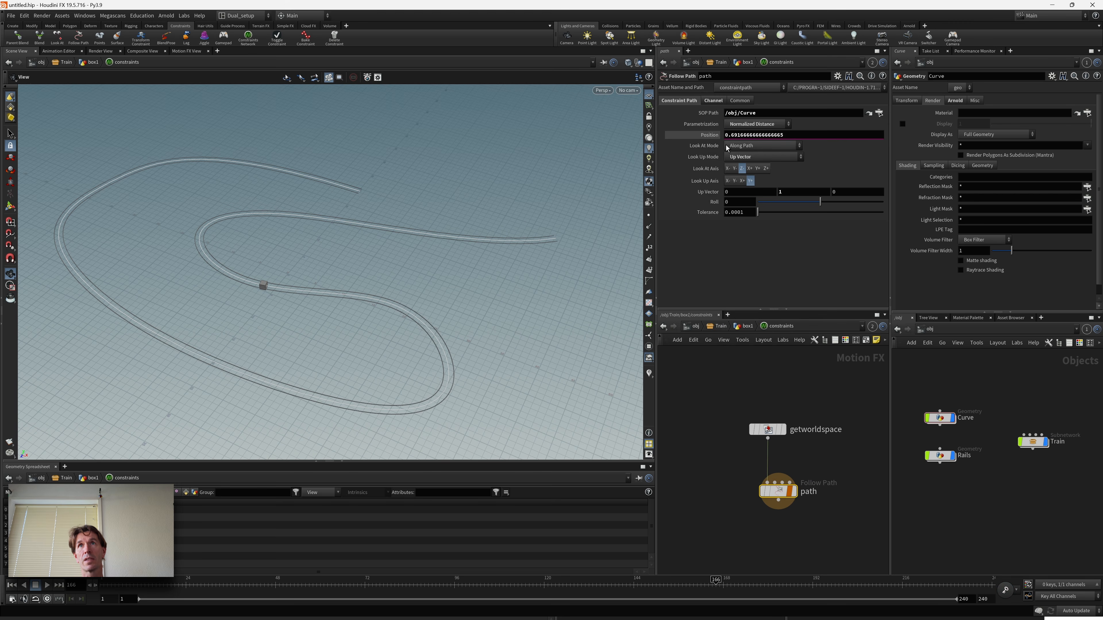
right_click(707, 139)
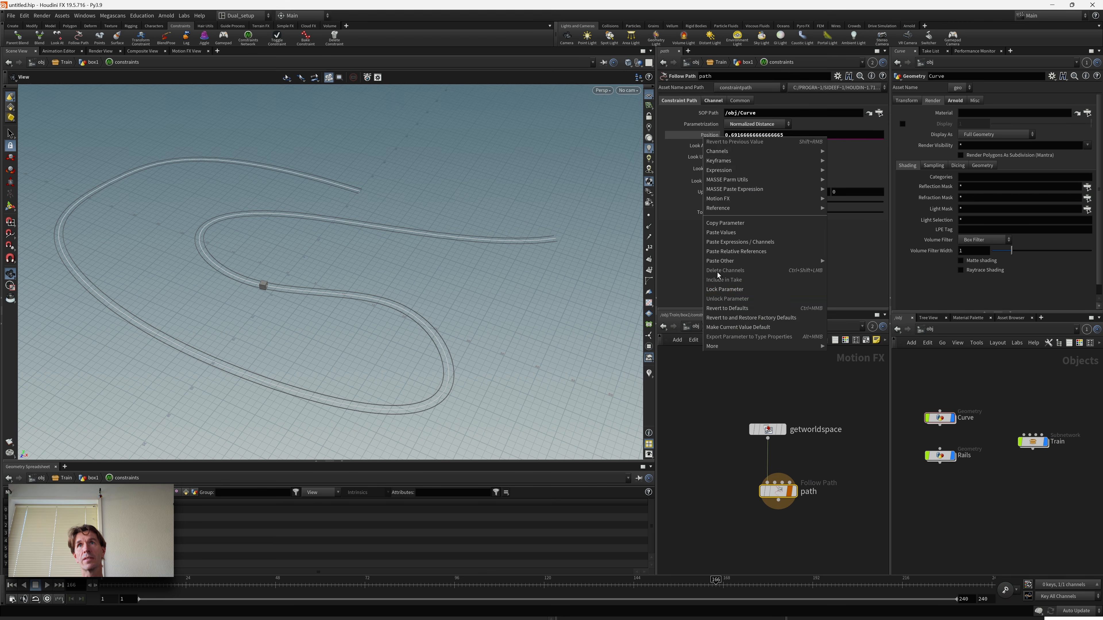
mouse_move(733, 180)
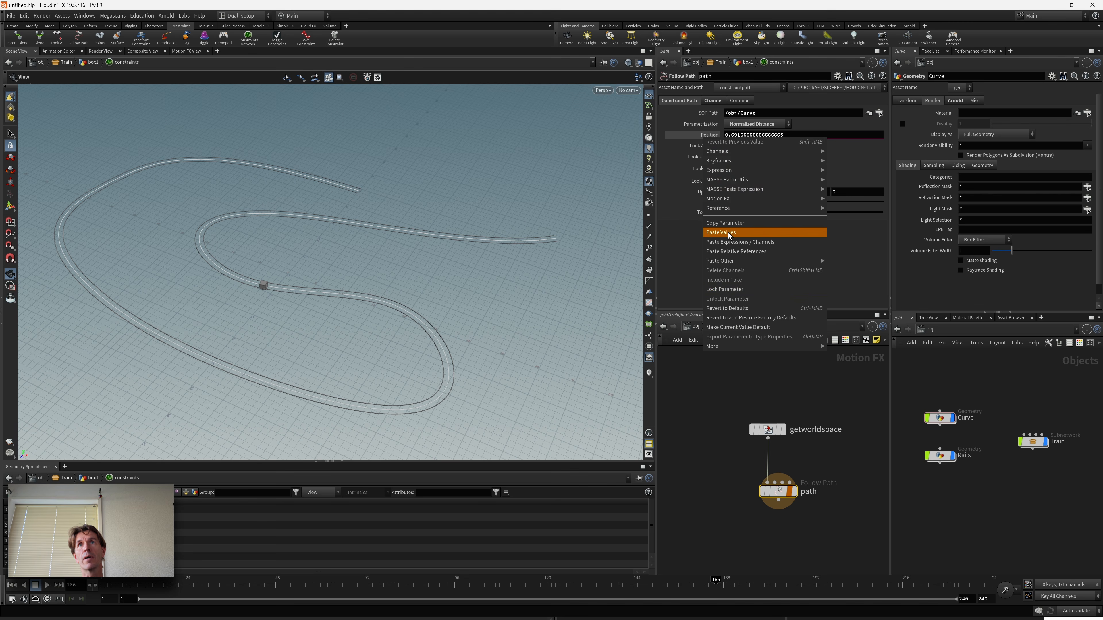
left_click(747, 252)
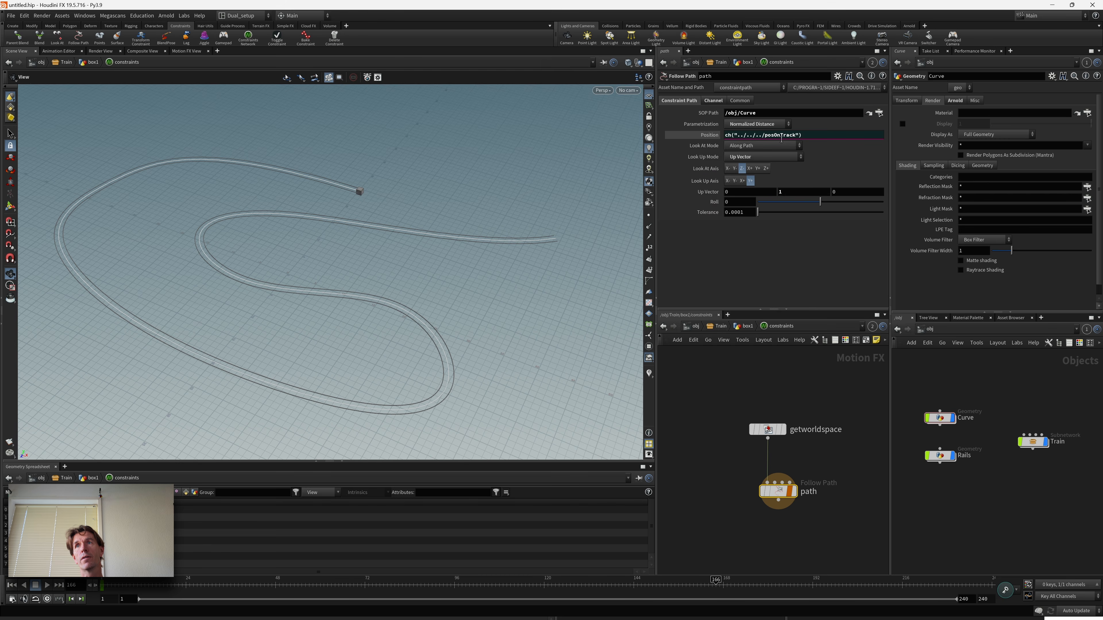
- Select the Train subnetwork and test the box's movement by varying Position on Track up to 1.77
left_click(1032, 442)
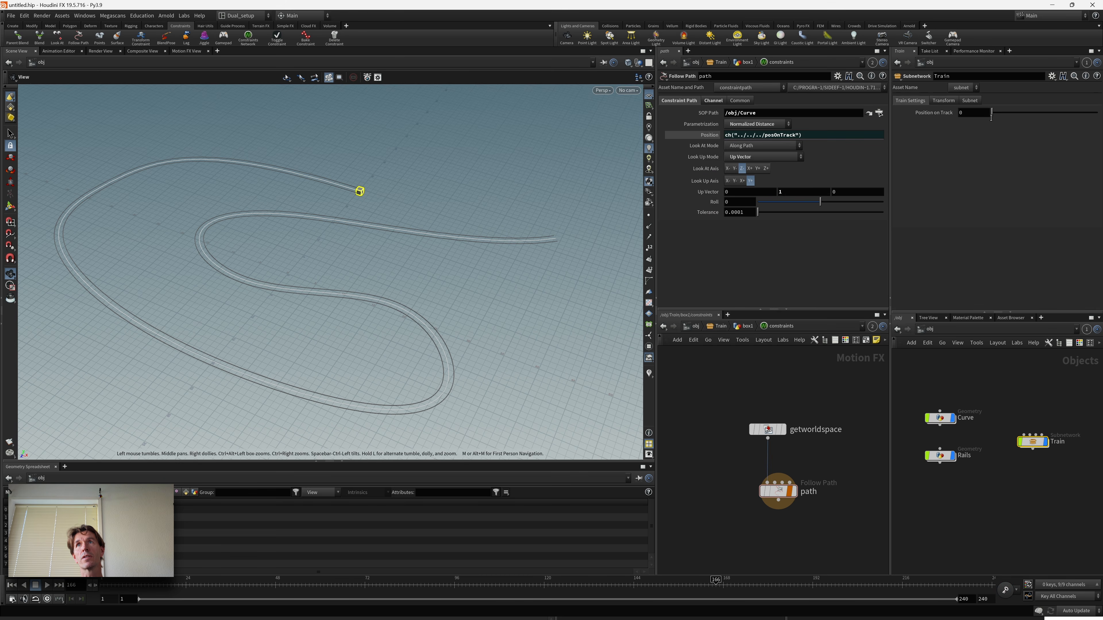
left_click_drag(993, 117, 995, 118)
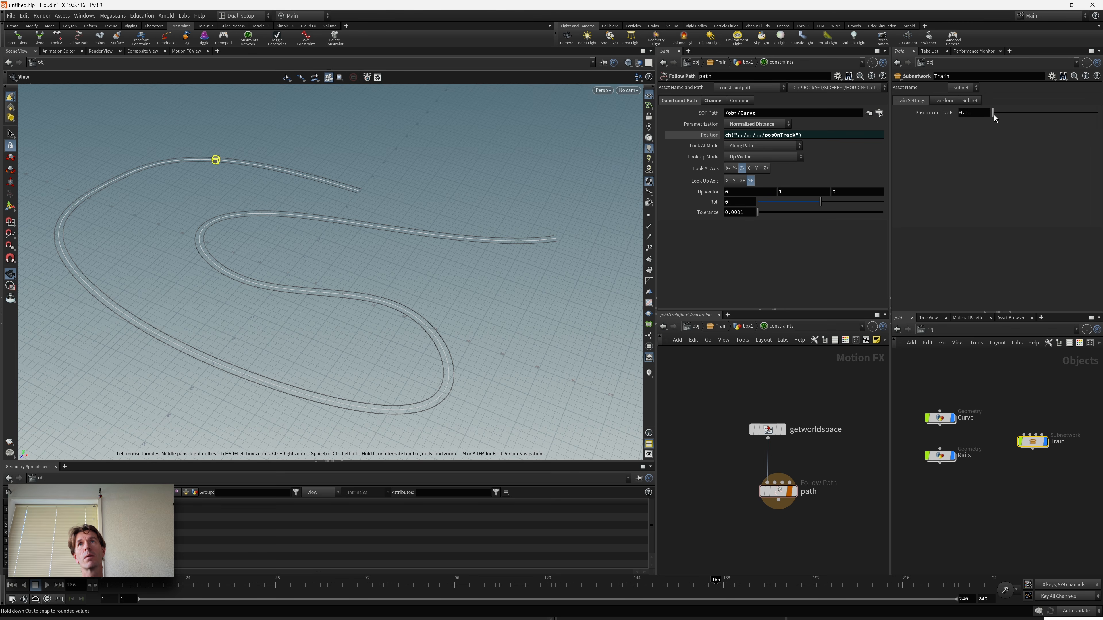
mouse_move(995, 117)
left_mouse_down()
mouse_move(1023, 122)
mouse_move(1012, 120)
left_mouse_up()
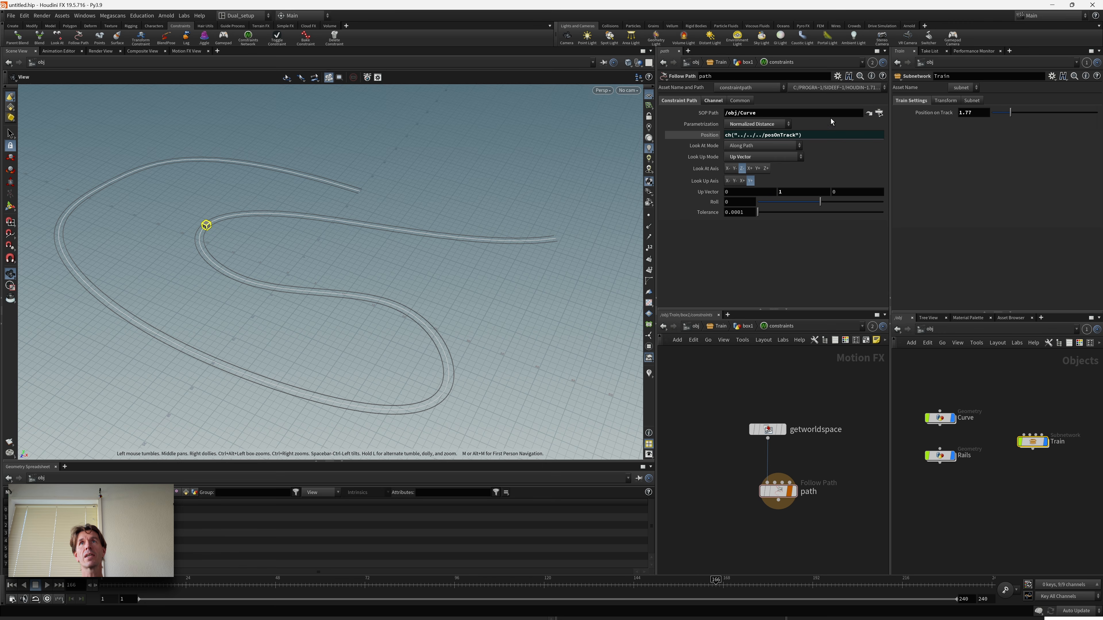
- Change the Follow Path parametrization to Distance from Start and raise the Train's Position on Track to 257, at the track's end
left_click(736, 126)
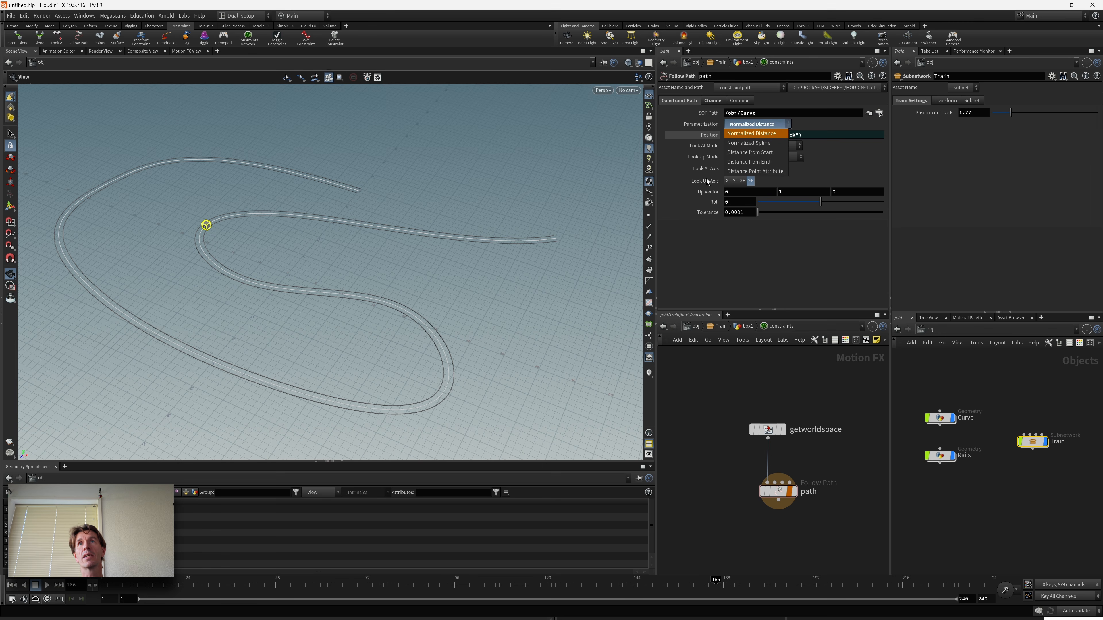
left_click(742, 150)
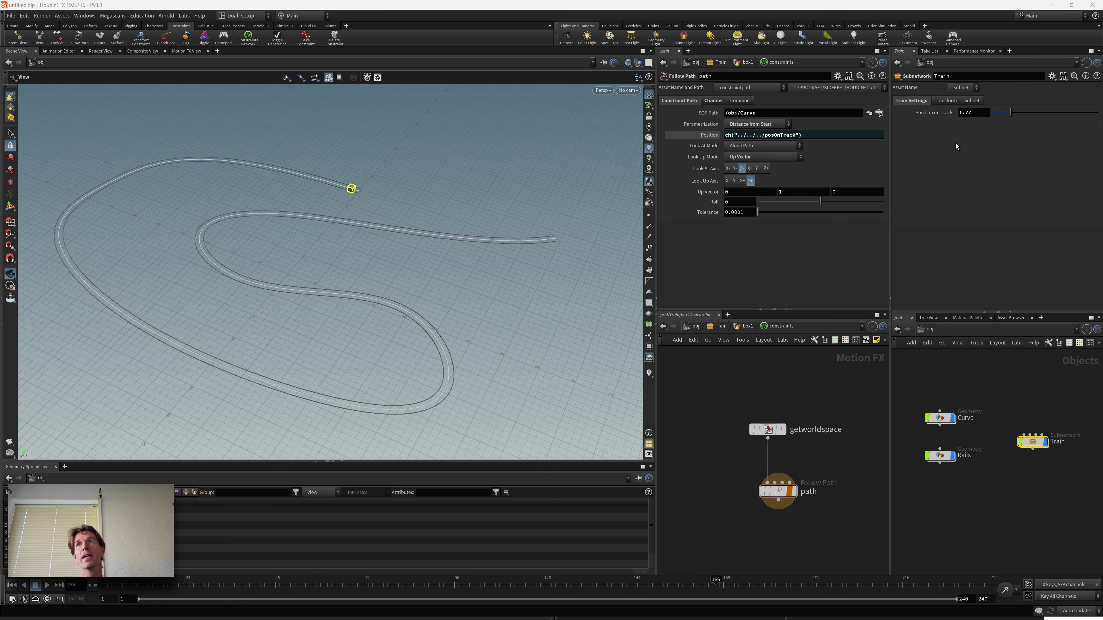
left_click_drag(1011, 115, 1094, 115)
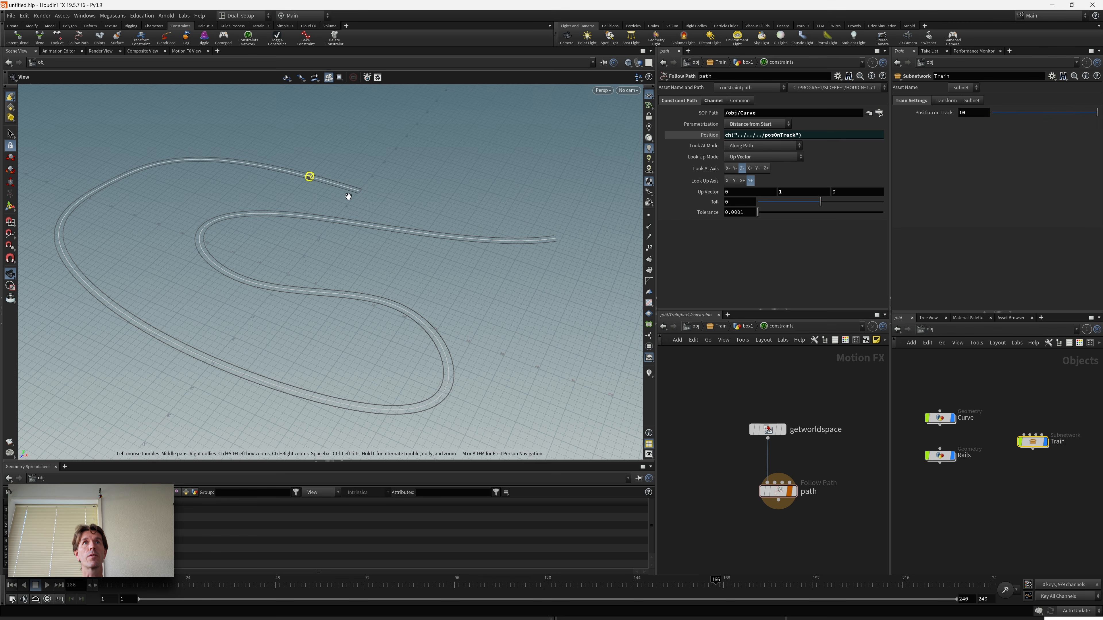
middle_click_drag(967, 114, 1102, 91)
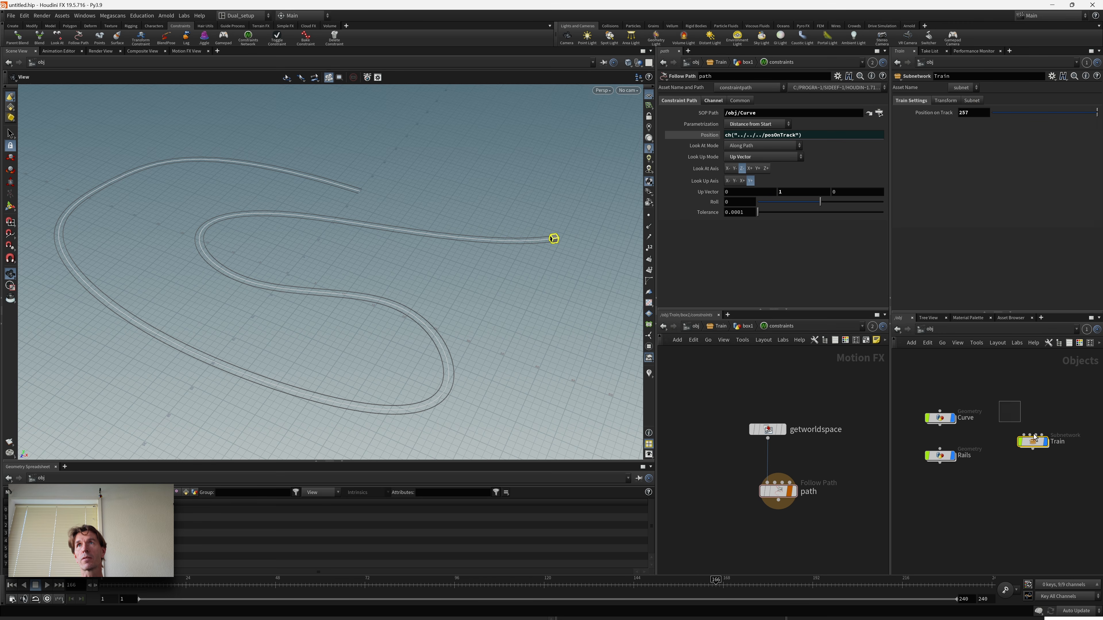
- Set the Position on Track range maximum to 257 in the Train's parameter interface, apply it and move the window off the track
left_click(1052, 76)
left_click(1042, 86)
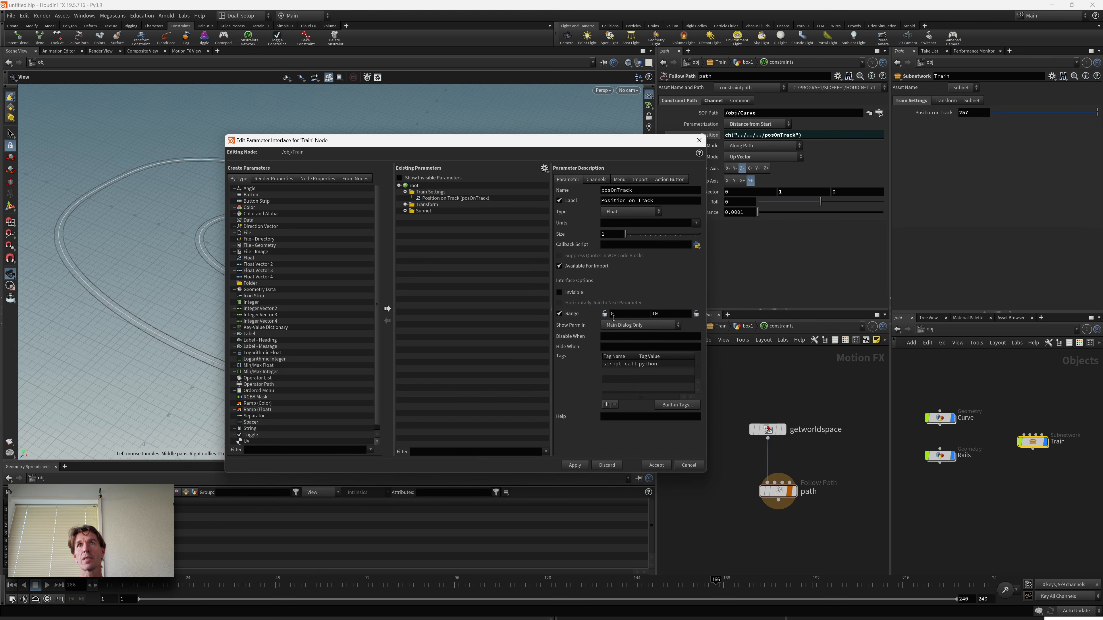
left_click_drag(666, 315, 644, 316)
type("257")
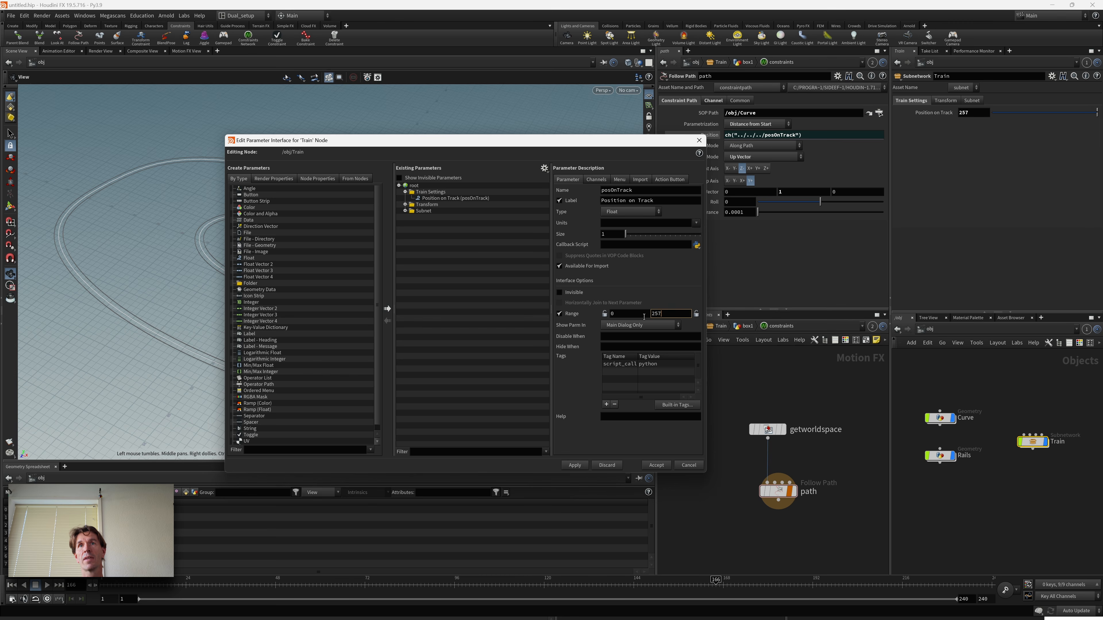
left_click(582, 465)
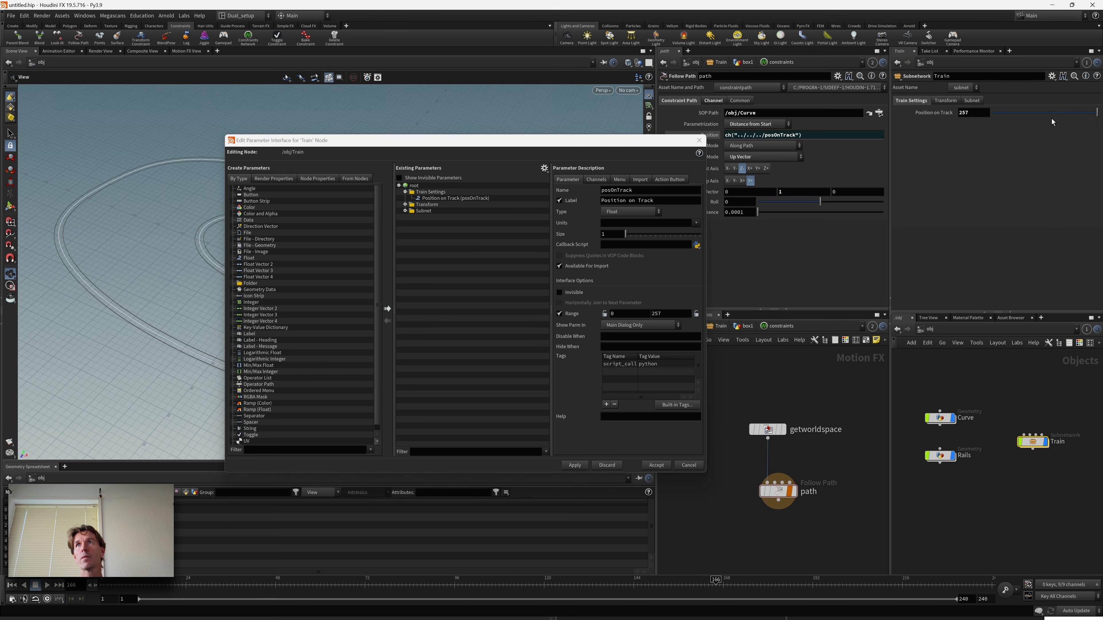
left_click_drag(1032, 119, 1088, 119)
left_click_drag(565, 140, 398, 277)
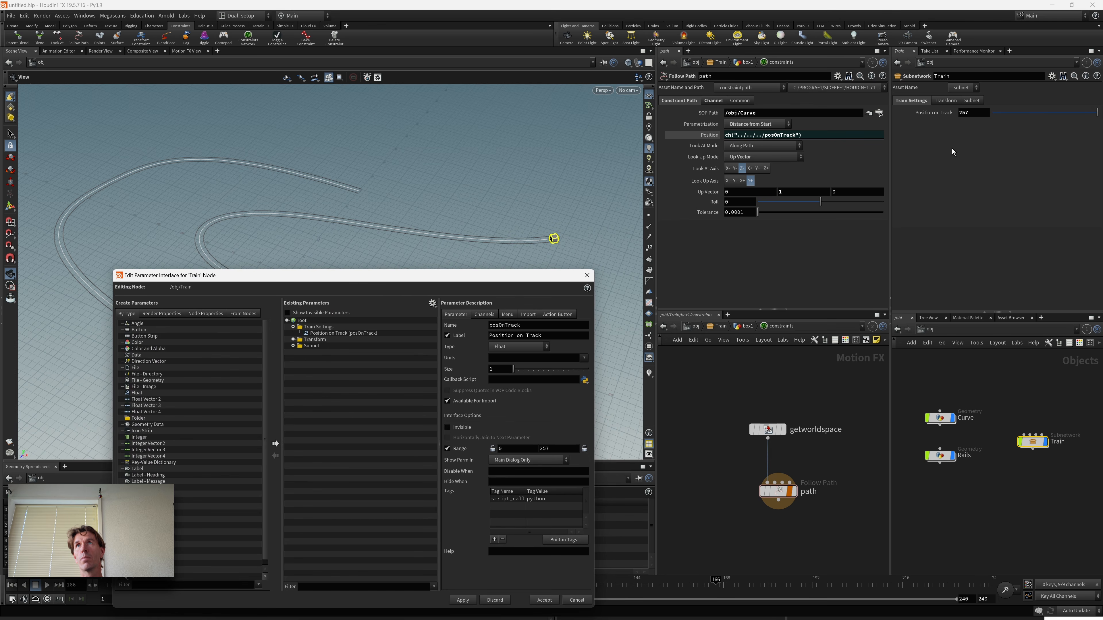
- Test the box near the track's start by varying the Train's Position on Track between 0 and 2.1, and set it to 0.5
left_click_drag(1014, 115, 991, 113)
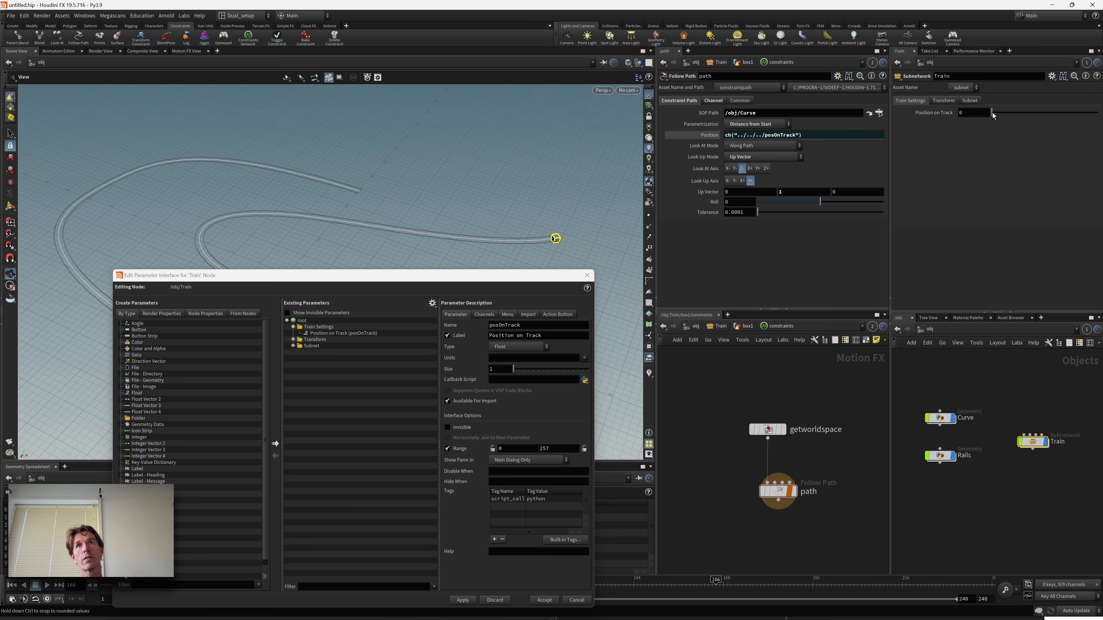
left_click_drag(992, 112, 994, 112)
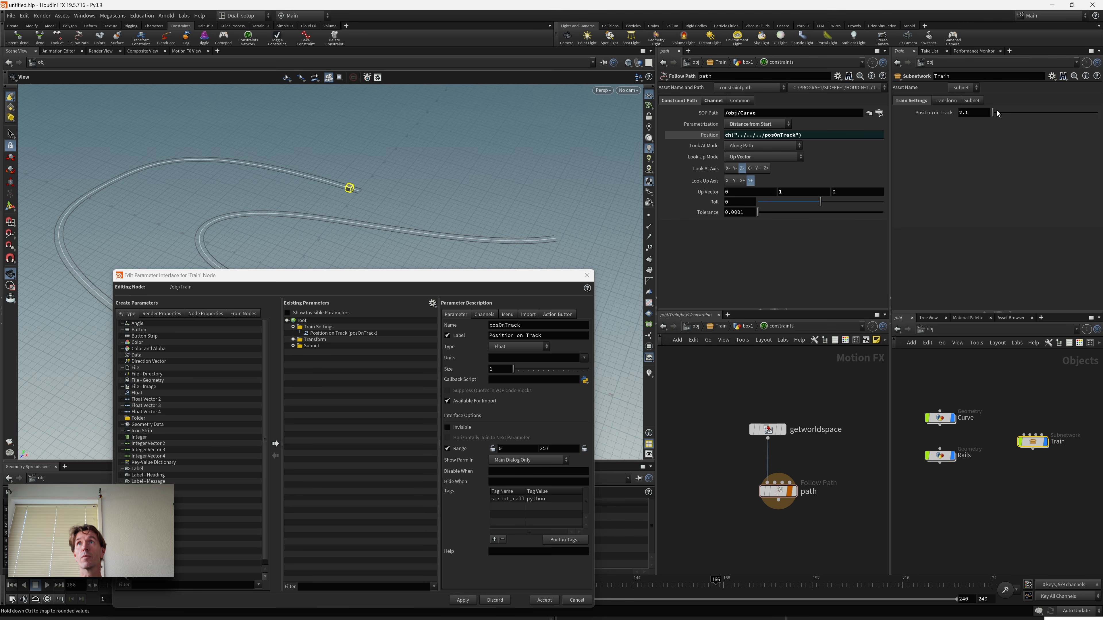
left_click_drag(995, 114, 992, 110)
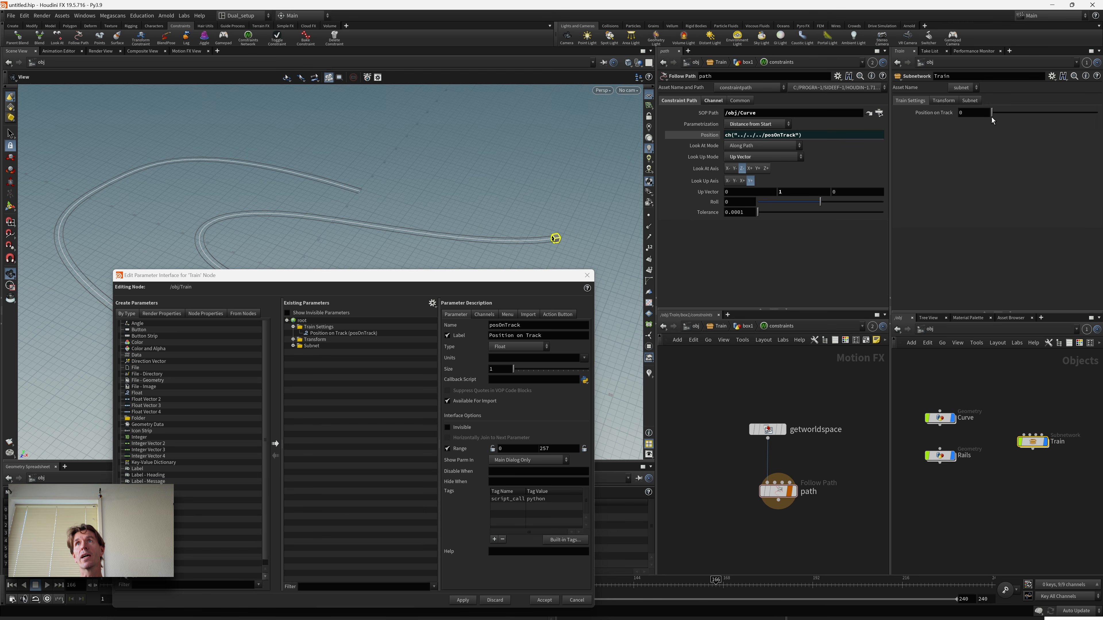
left_click(980, 116)
key("Return")
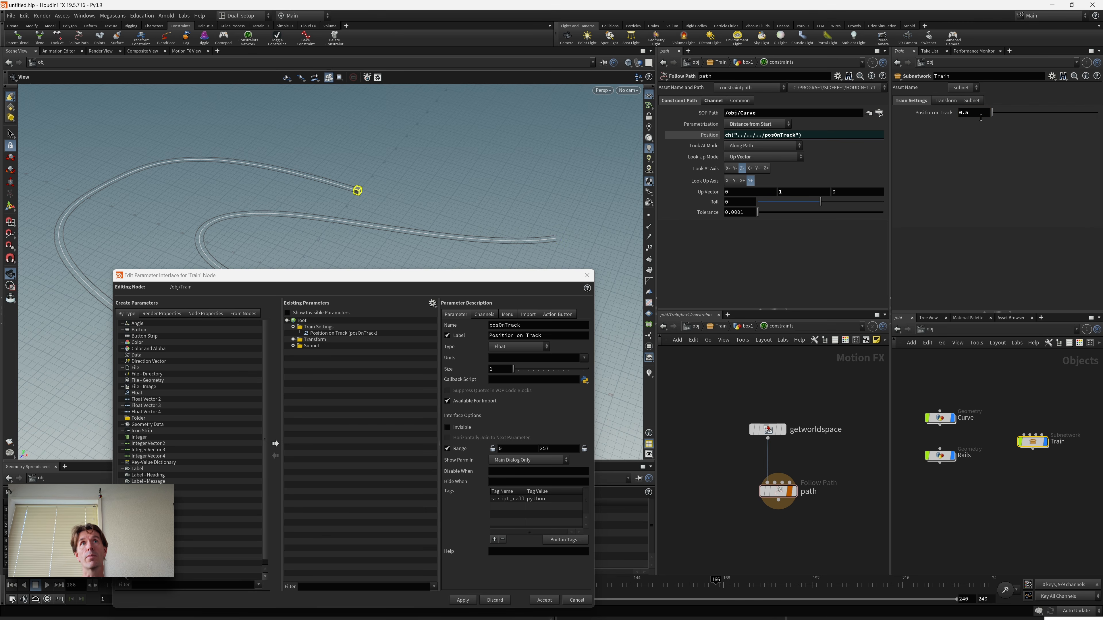
- Set the Position on Track range minimum to 0.5, accept the parameter interface and test the parameter's lower end
left_click(511, 448)
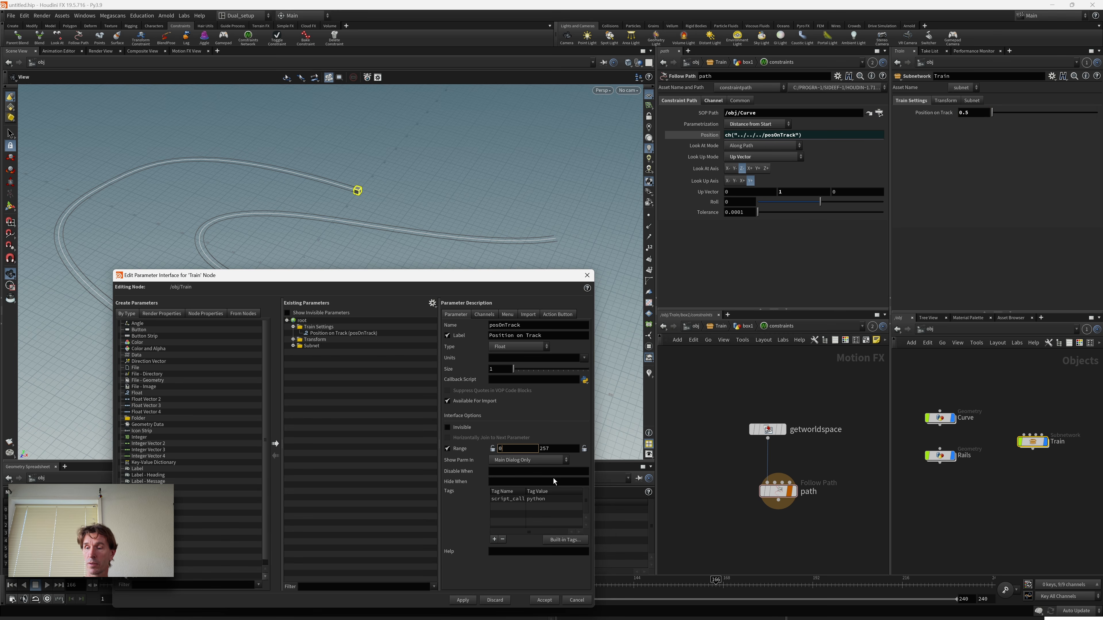
type(".5")
left_click(474, 598)
left_click(545, 600)
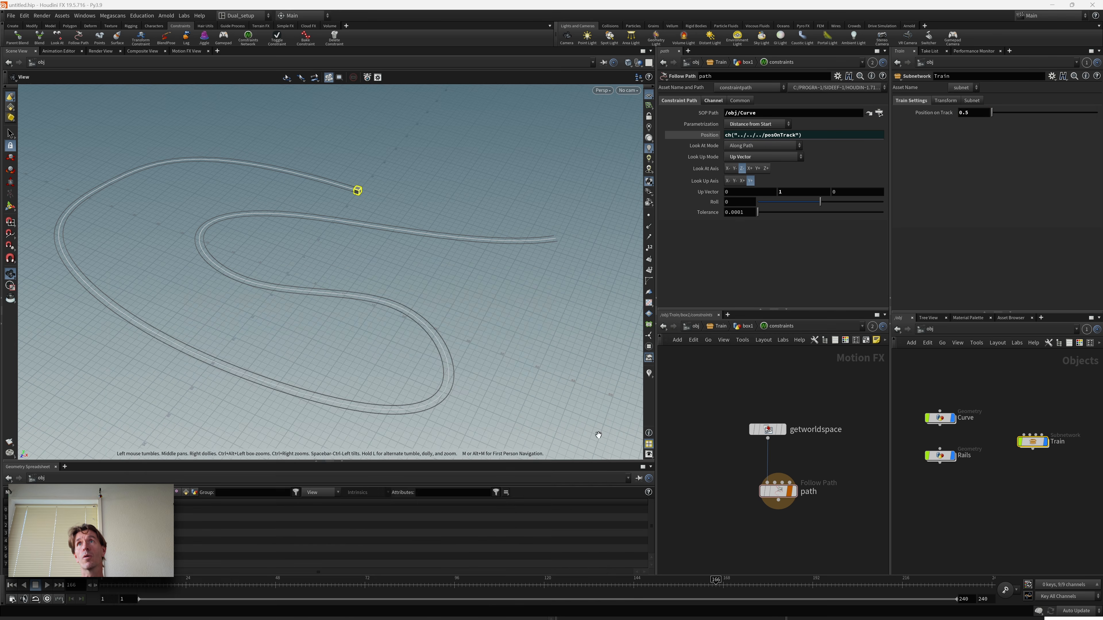
mouse_move(992, 113)
left_mouse_down()
mouse_move(1003, 113)
mouse_move(979, 113)
left_mouse_up()
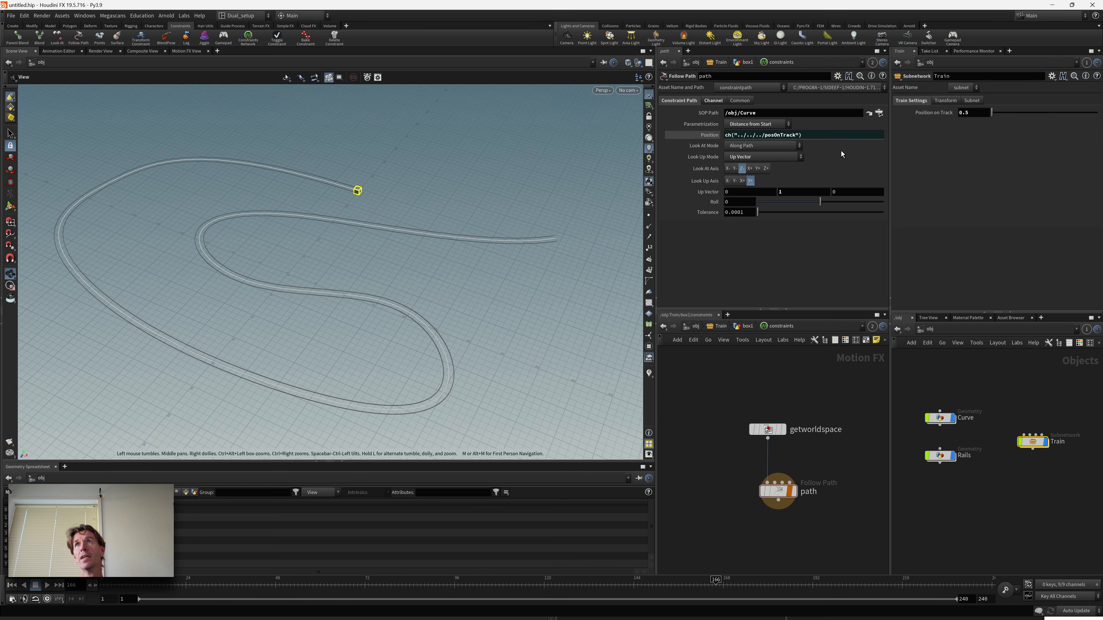
mouse_move(993, 111)
left_mouse_down()
mouse_move(1098, 111)
mouse_move(991, 112)
left_mouse_up()
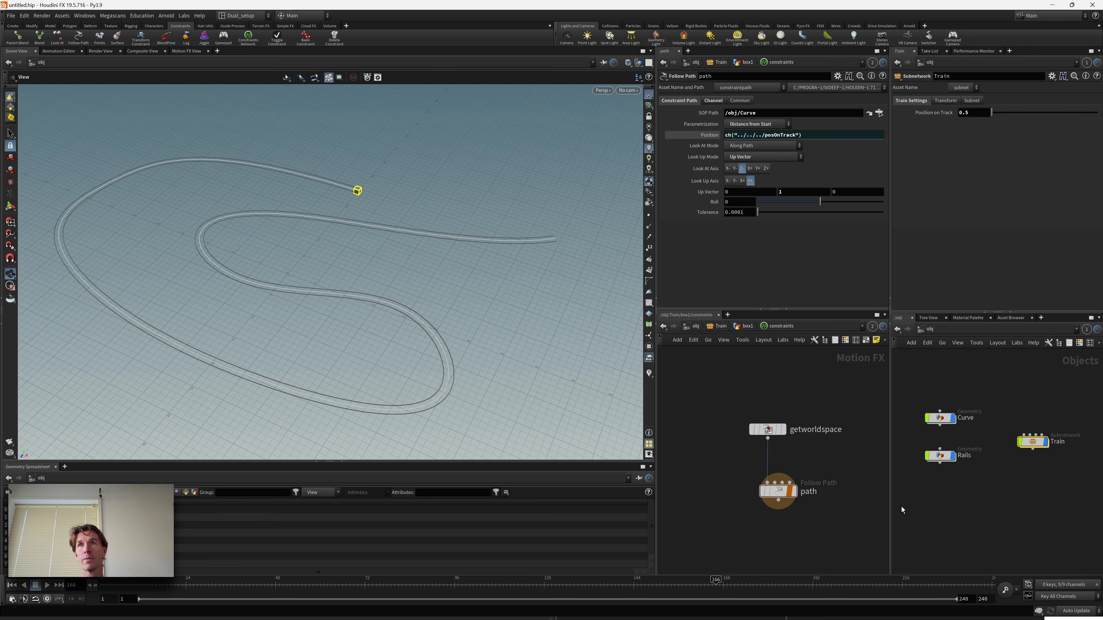
- Return from the box's constraints network to the obj level and frame all nodes there
left_click(744, 326)
left_click(717, 326)
left_click(694, 326)
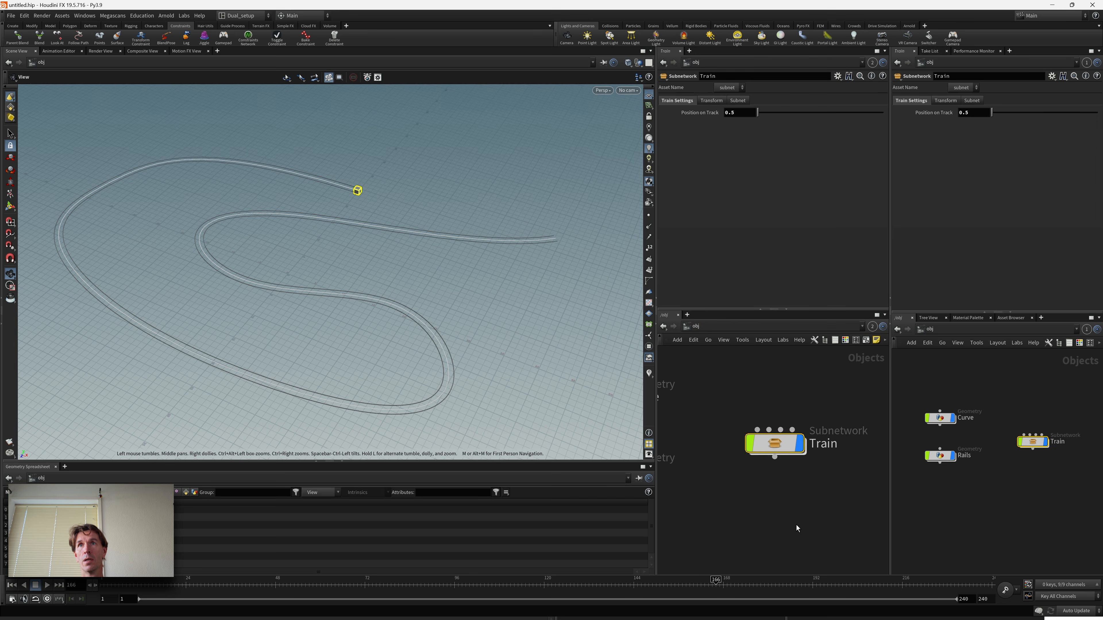
key("h")
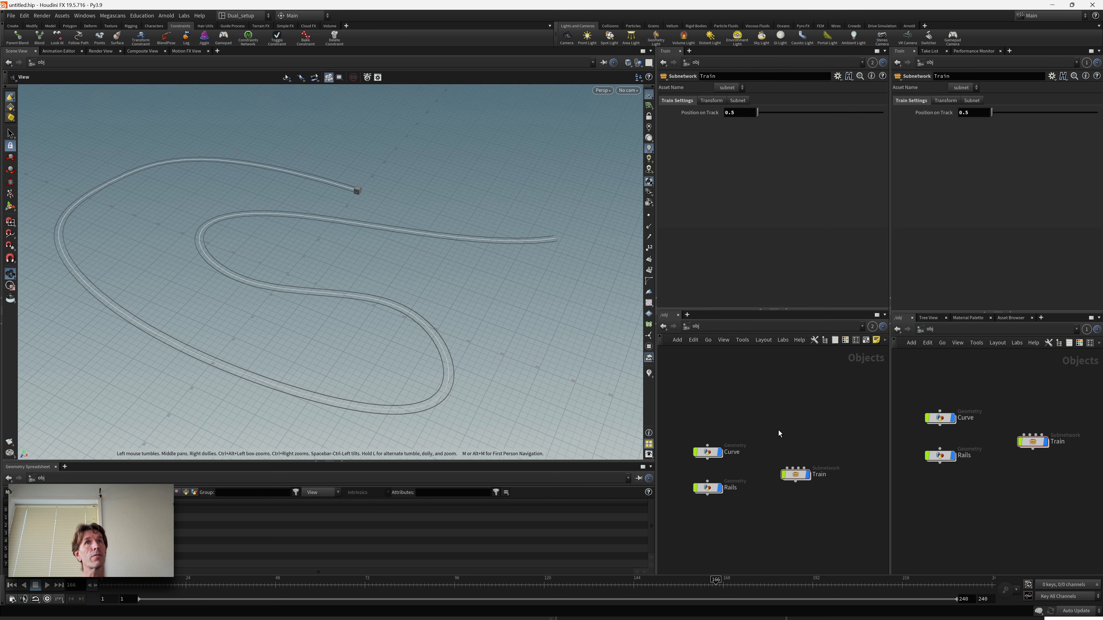